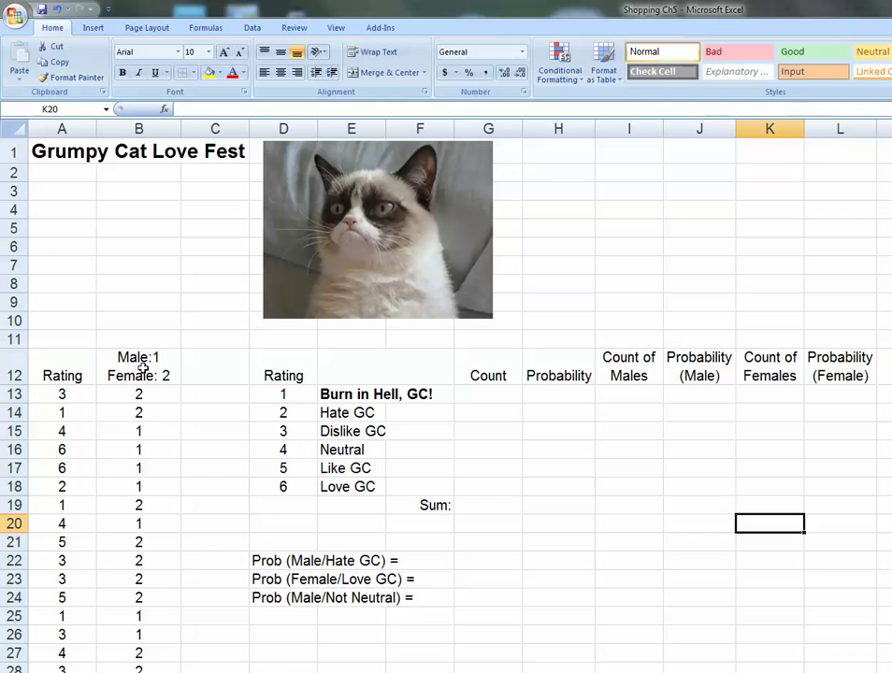
Look over the Rating and gender data, then select the first Count cell G13.
drag(34, 363, 130, 669)
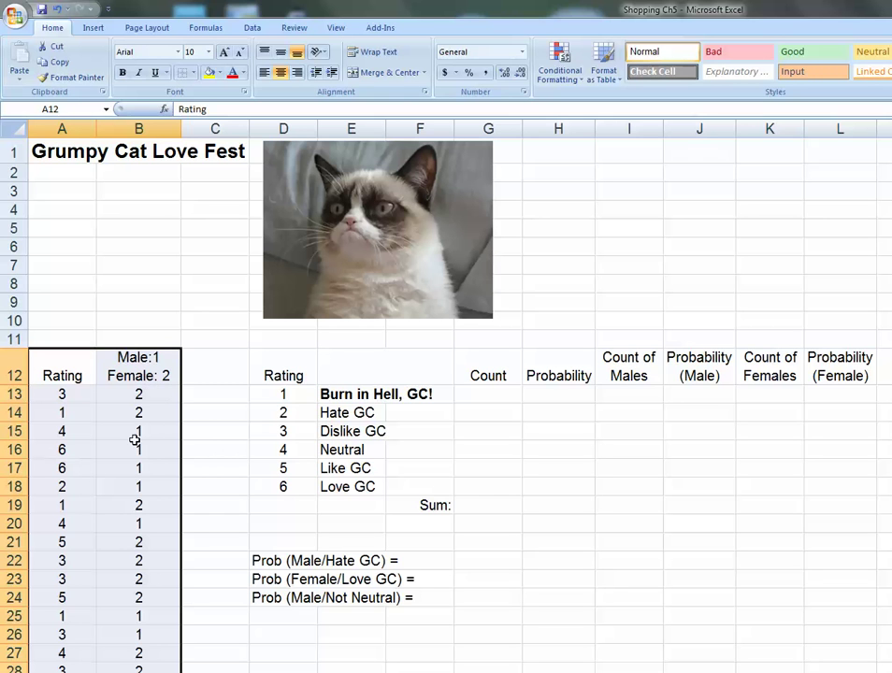
drag(65, 395, 120, 394)
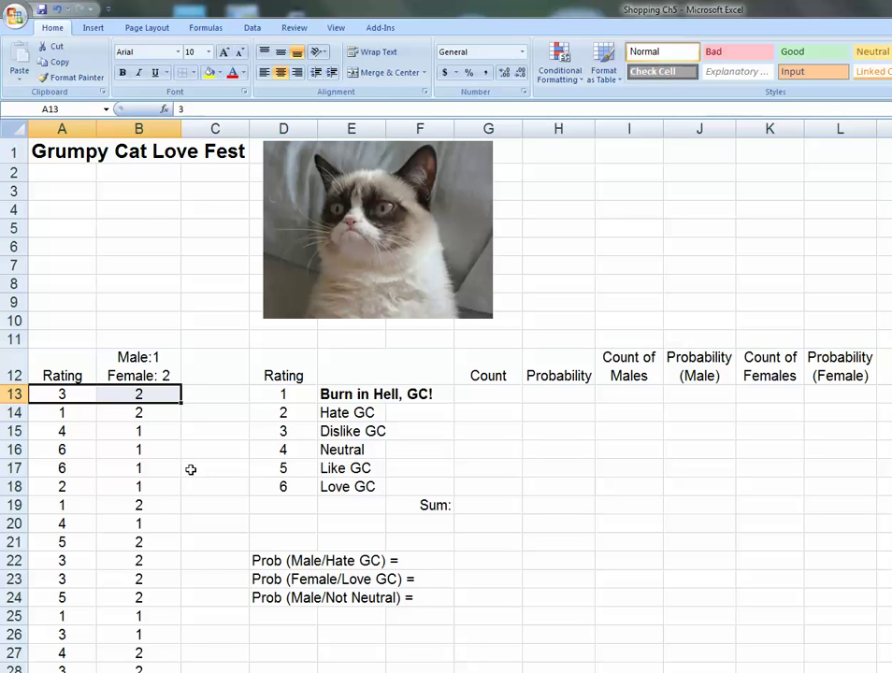
click(477, 394)
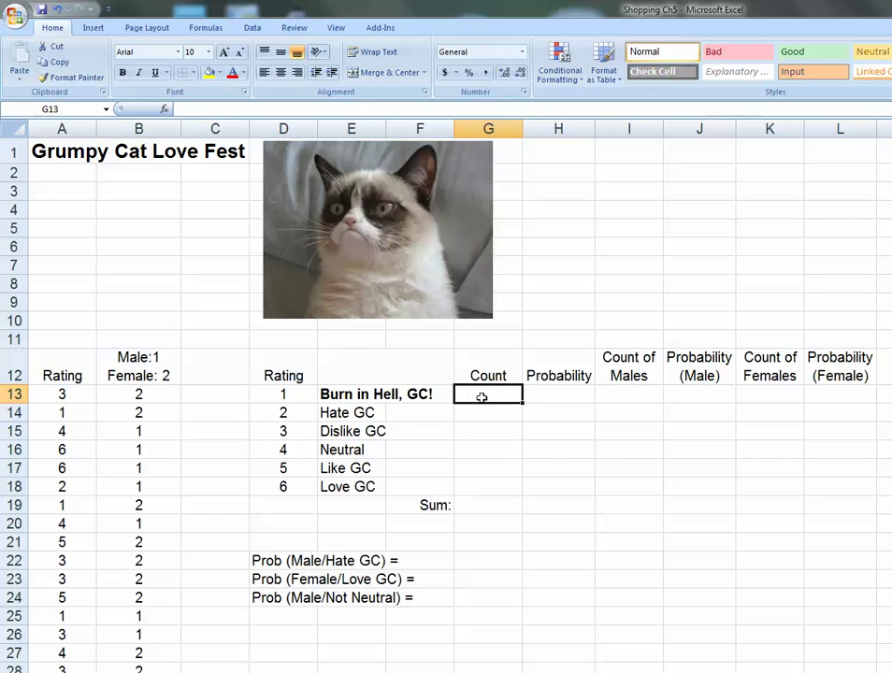
drag(480, 394, 483, 484)
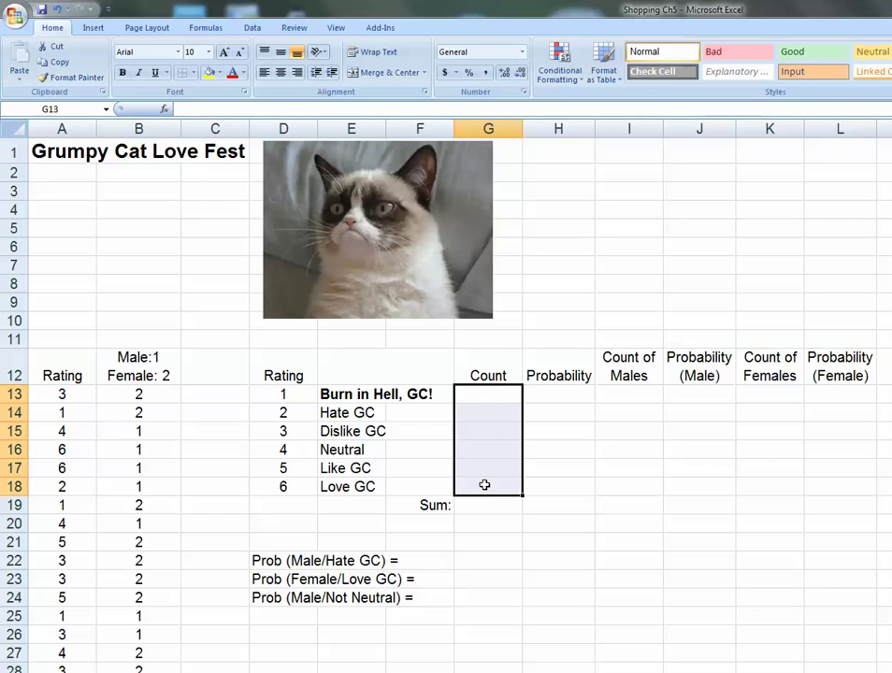
click(483, 397)
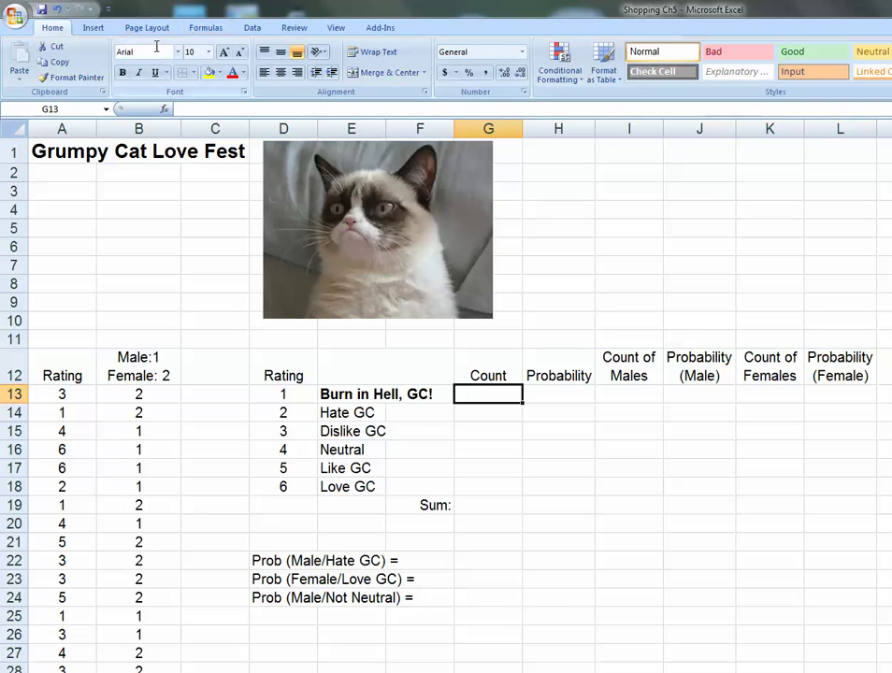
Insert a COUNTIF function into G13 by searching Insert Function for 'cou'.
click(206, 27)
click(22, 63)
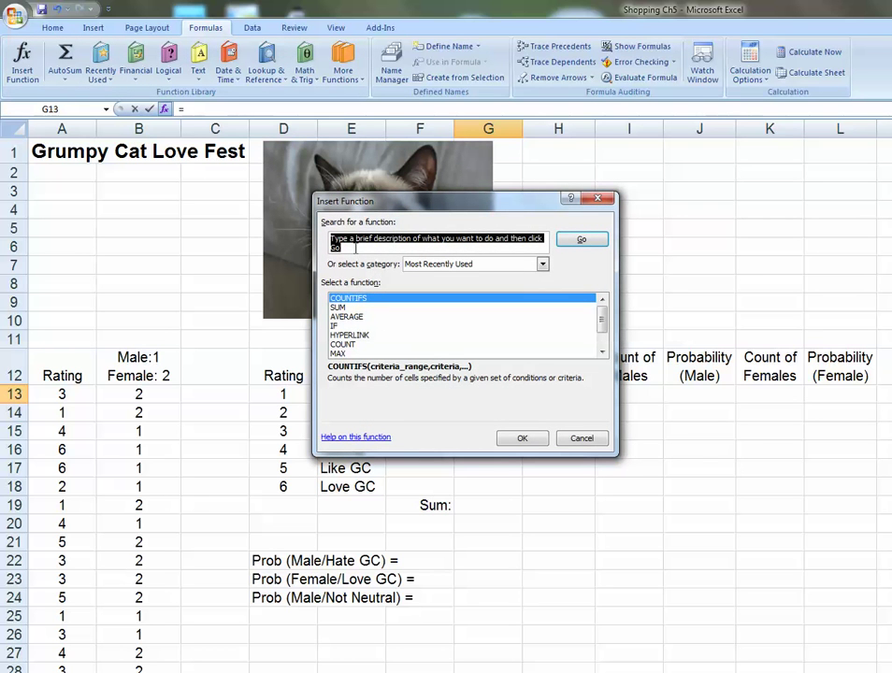
text(countif)
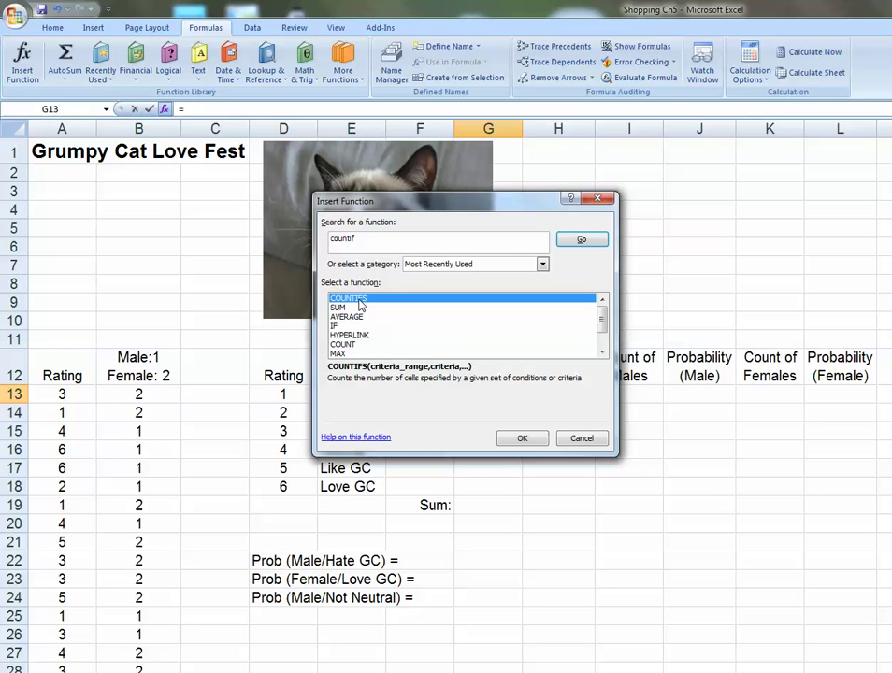
click(581, 239)
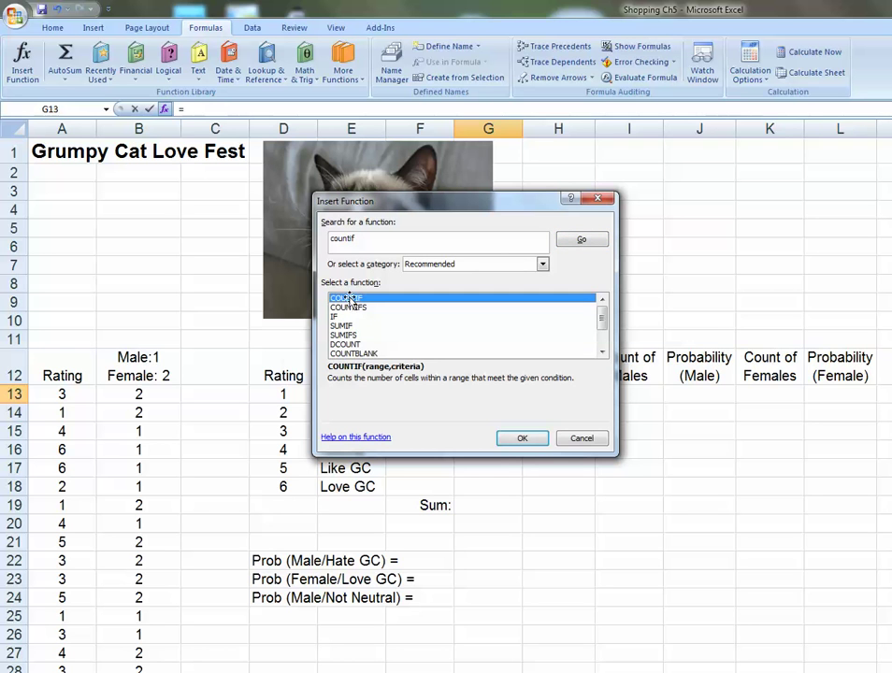
double_click(348, 299)
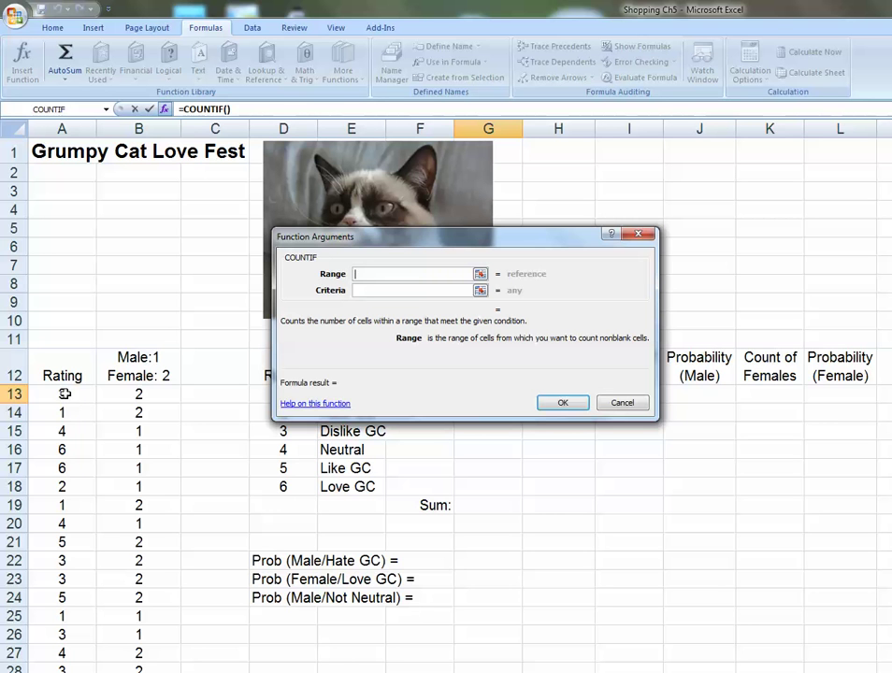
Set COUNTIF's range to A13:A62 and criteria to 1, so G13 shows 4.
drag(65, 394, 62, 571)
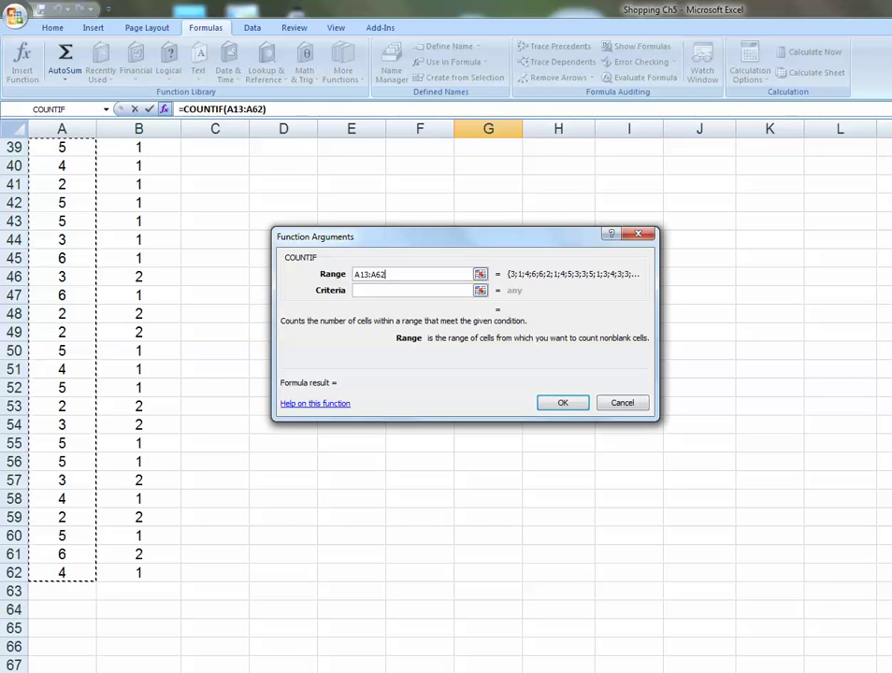
click(364, 290)
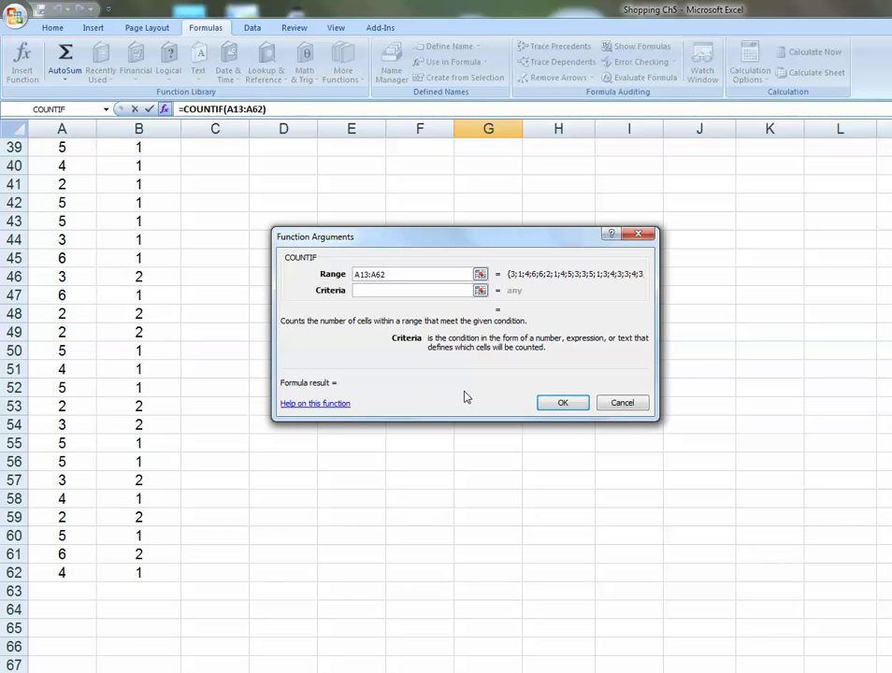
scroll(571, 458, up, 10)
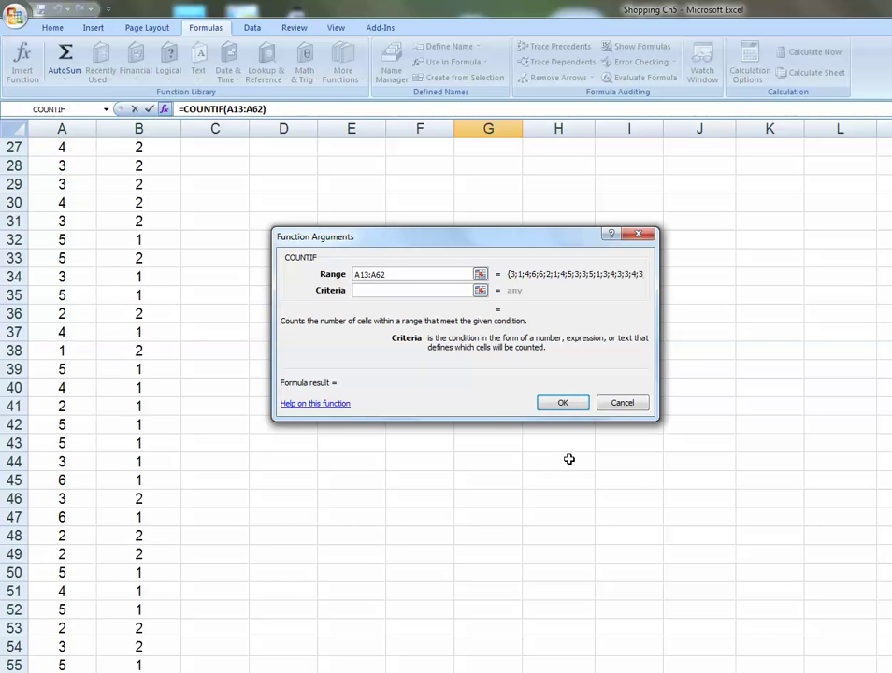
drag(429, 244, 621, 461)
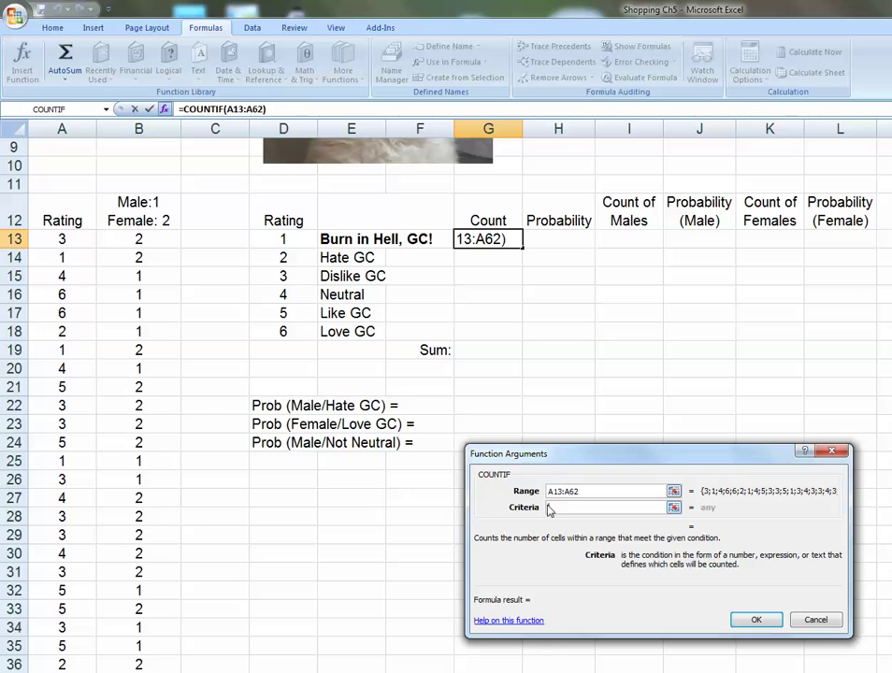
text(1)
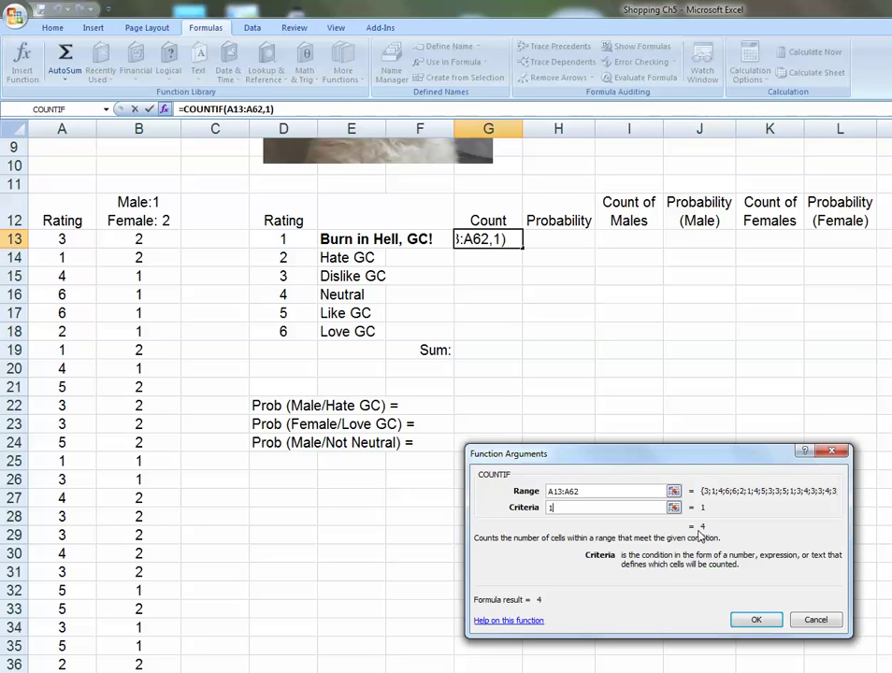
click(758, 621)
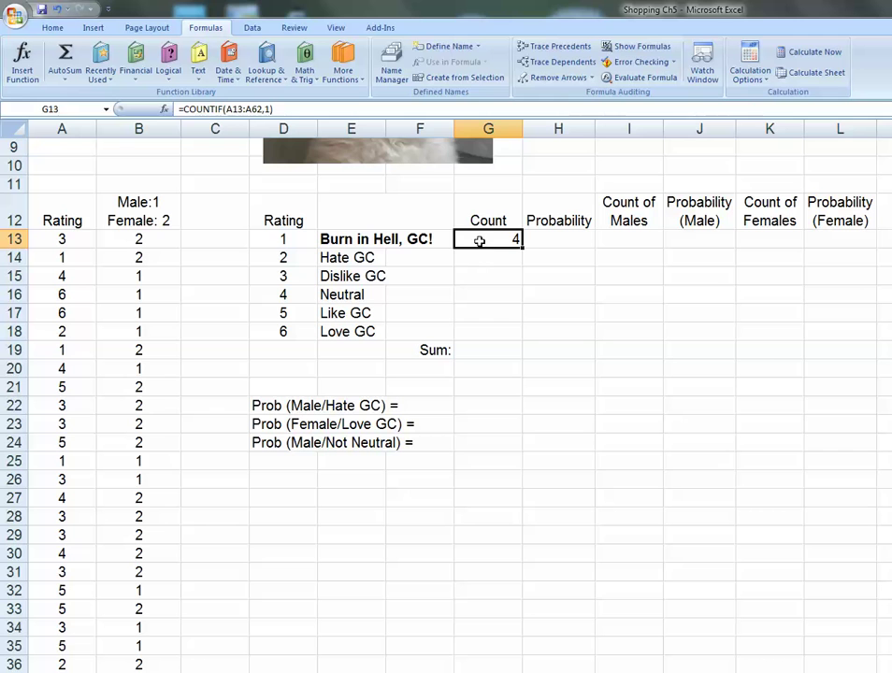
Change G13's range to $A$13:$A$62 with F4 and fill the formula down to G18.
click(364, 238)
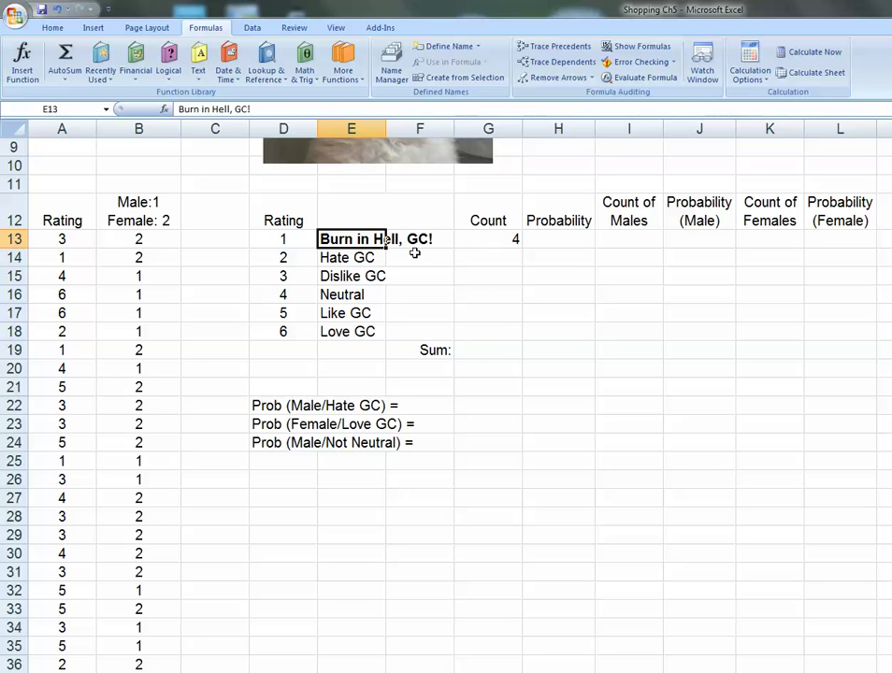
click(498, 250)
key(Up)
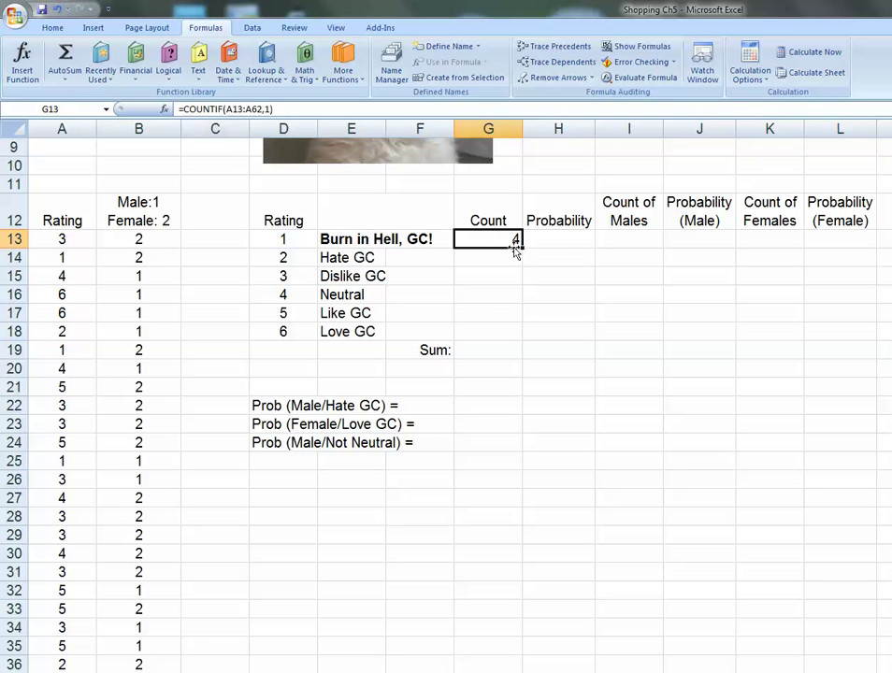
double_click(485, 239)
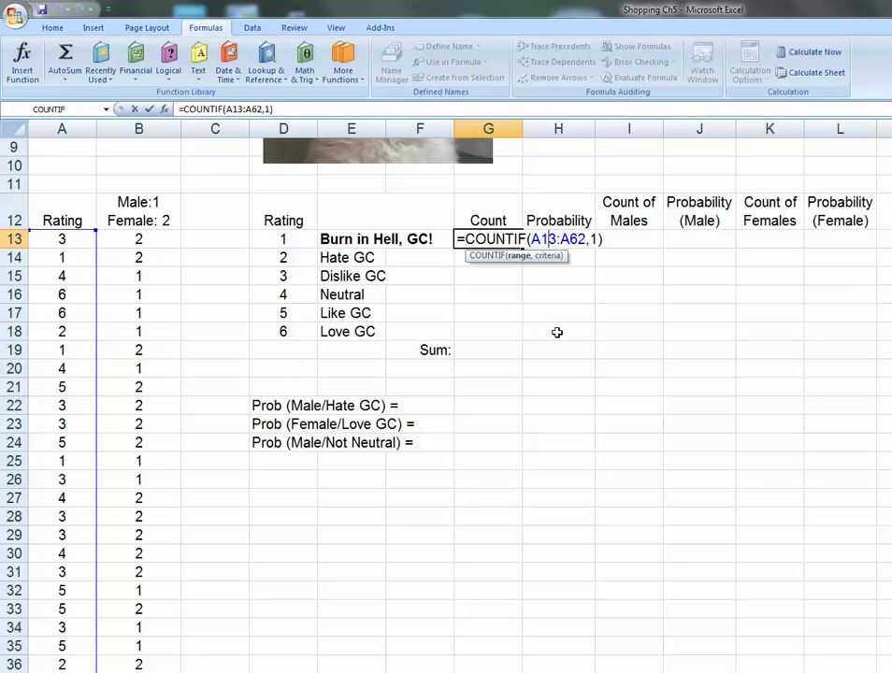
key(F4)
key(Right)
key(Right)
key(F4)
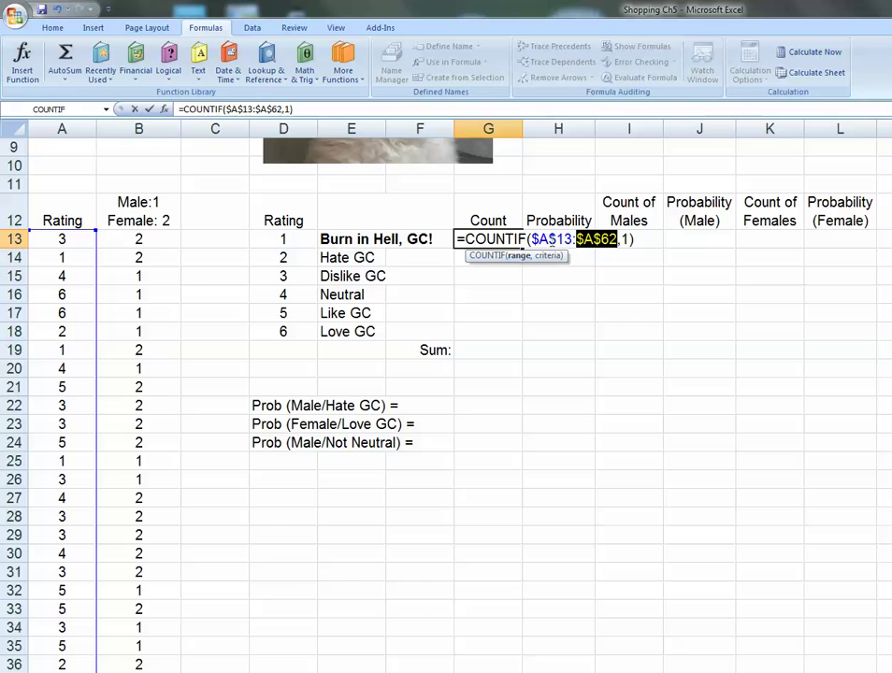
key(Return)
click(516, 239)
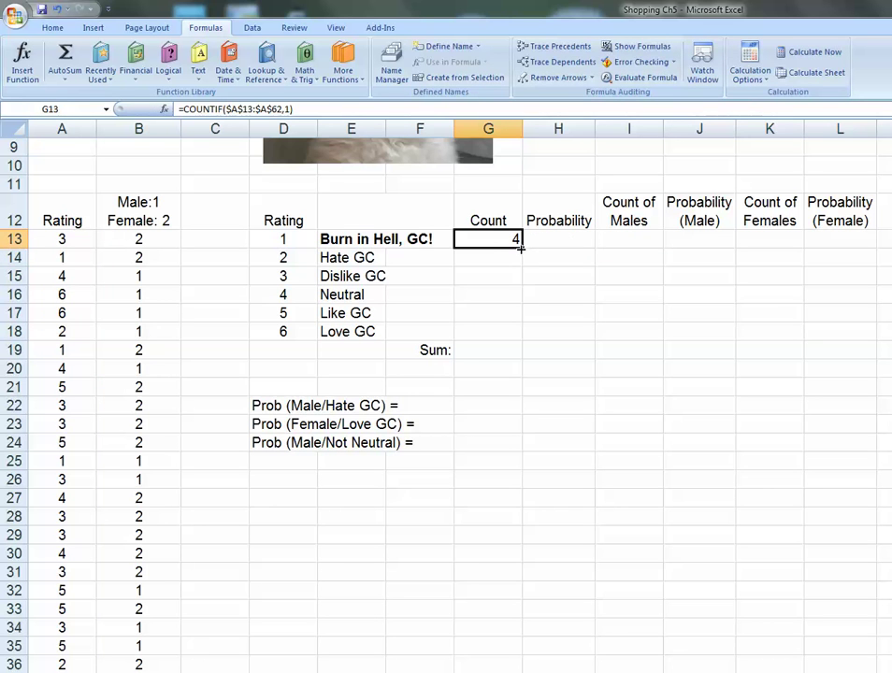
drag(521, 246, 517, 333)
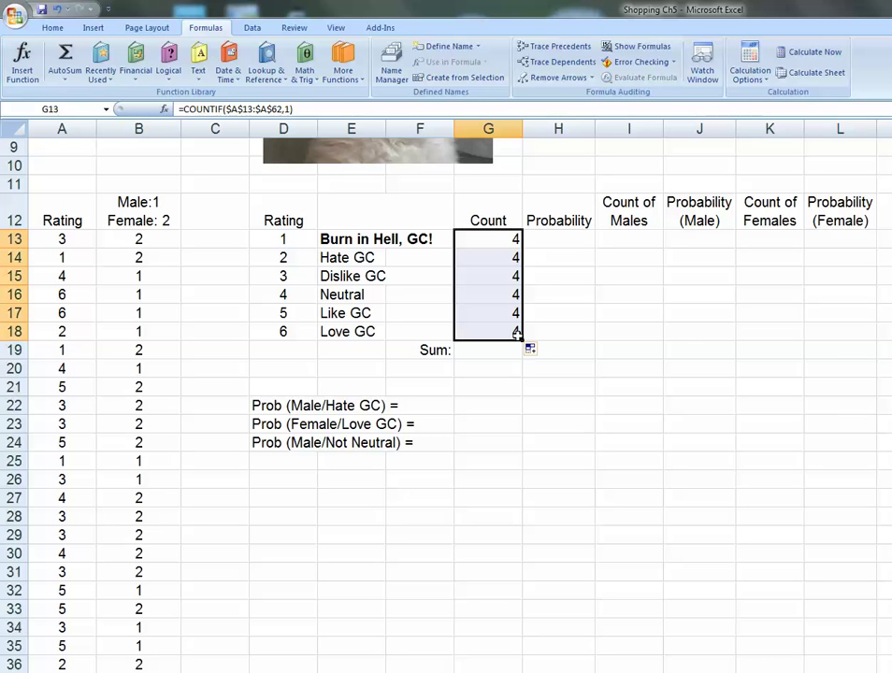
Review the copied COUNTIF formulas in G13 through G18.
click(509, 408)
click(504, 260)
click(505, 283)
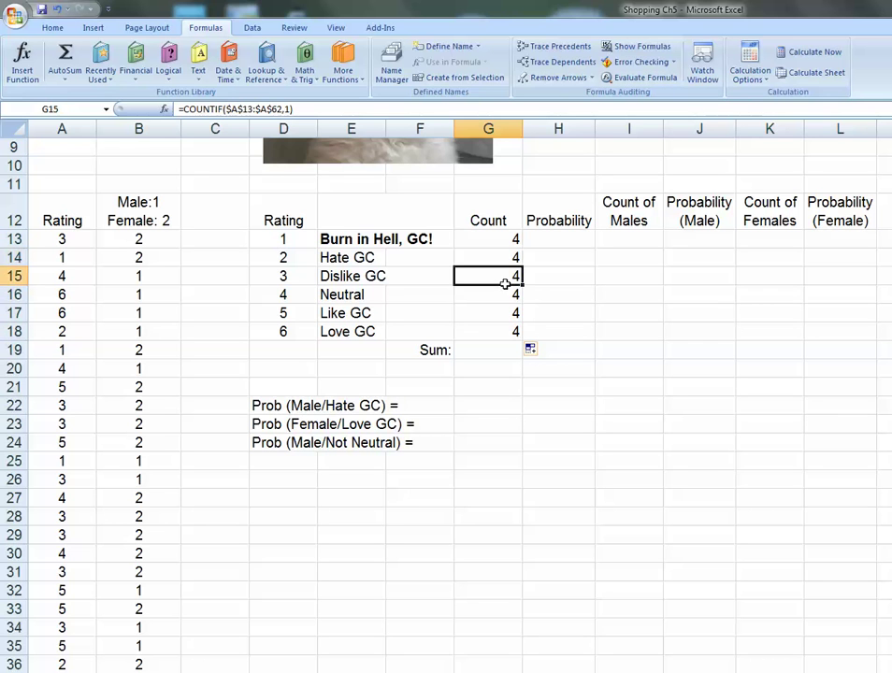
click(504, 295)
click(506, 318)
click(507, 331)
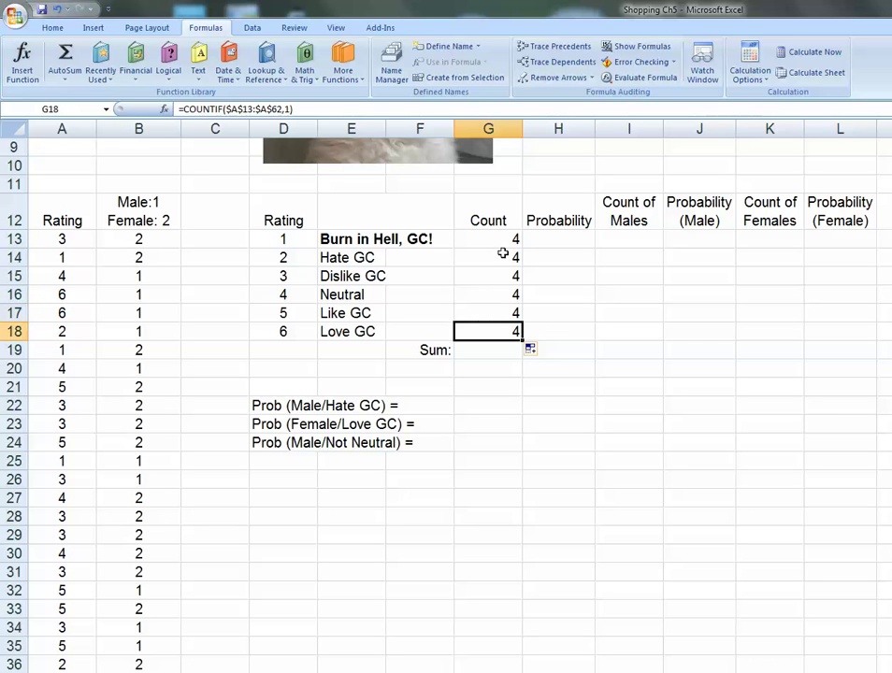
click(501, 240)
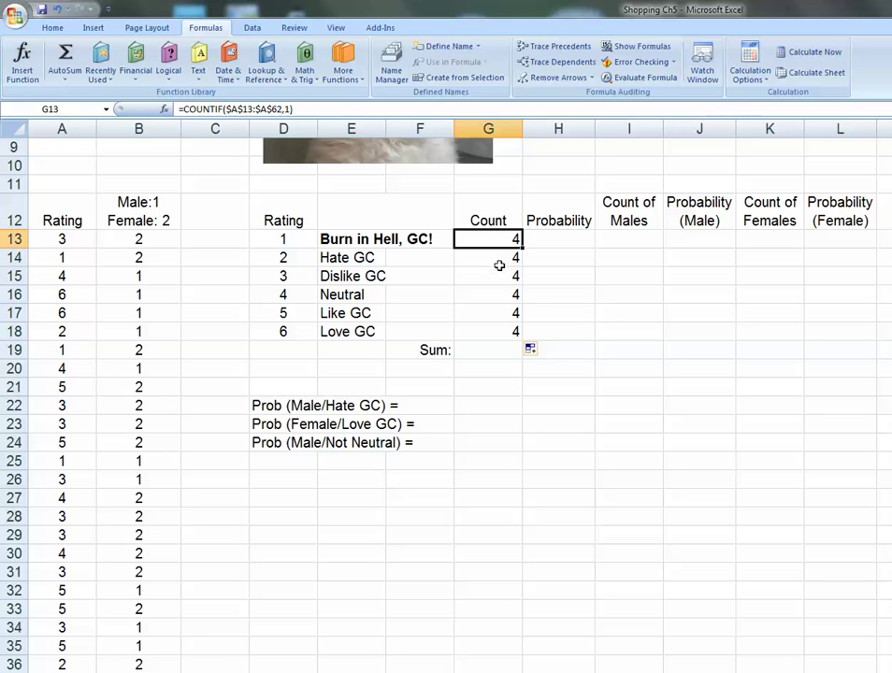
Change the Hate GC count in G14 to use criterion 2.
click(502, 259)
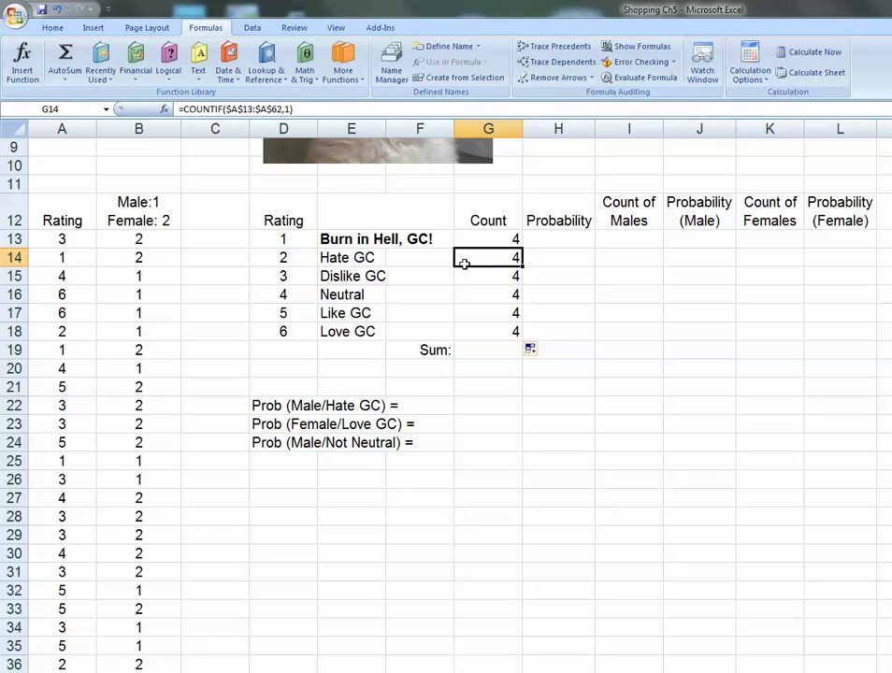
double_click(474, 259)
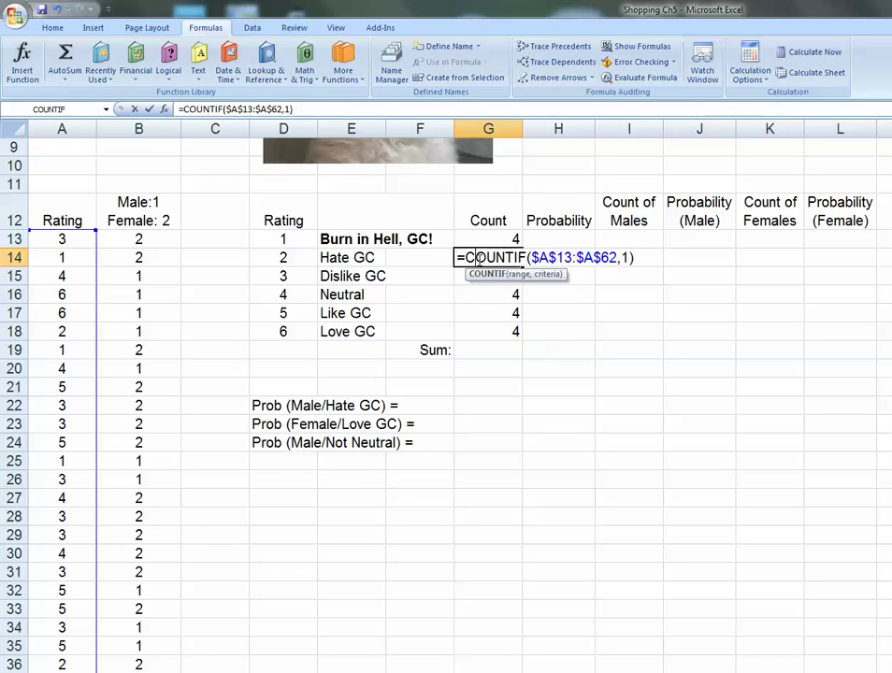
click(621, 258)
text(2)
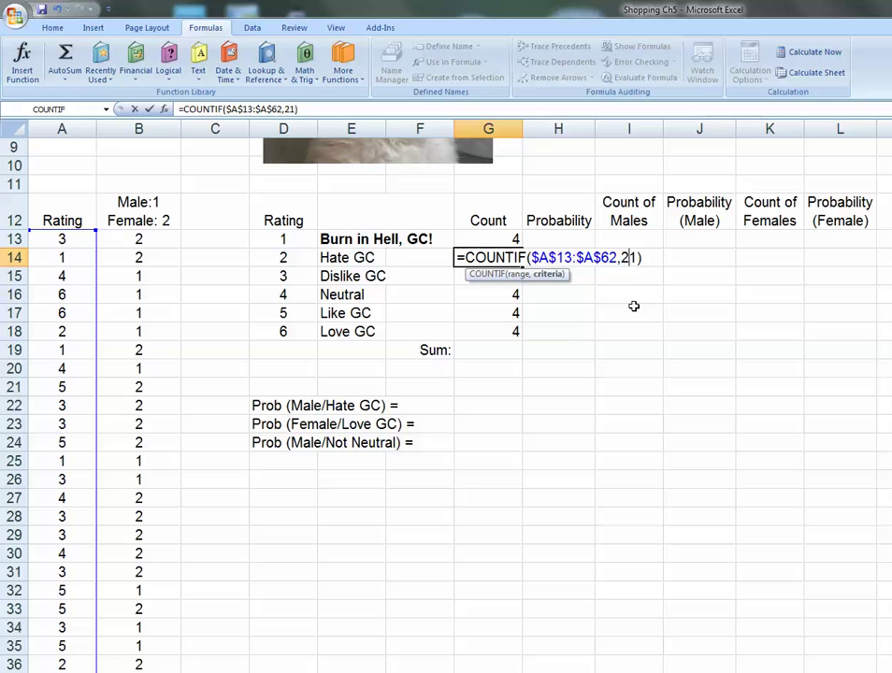
key(Delete)
key(Return)
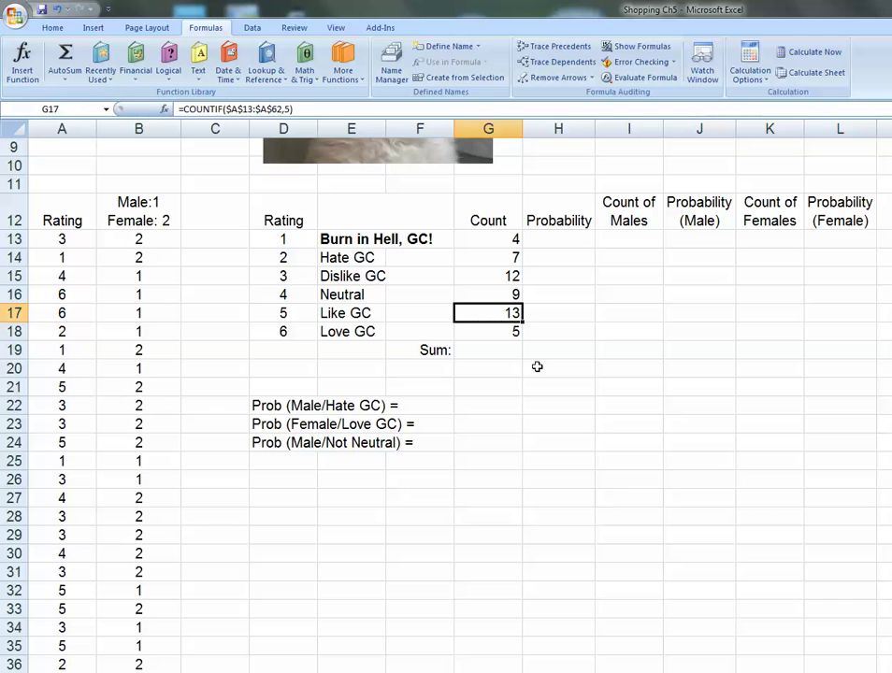
Set the Love GC count in G18 to =COUNTIF($A$13:$A$62,6), giving 5.
click(496, 334)
double_click(496, 334)
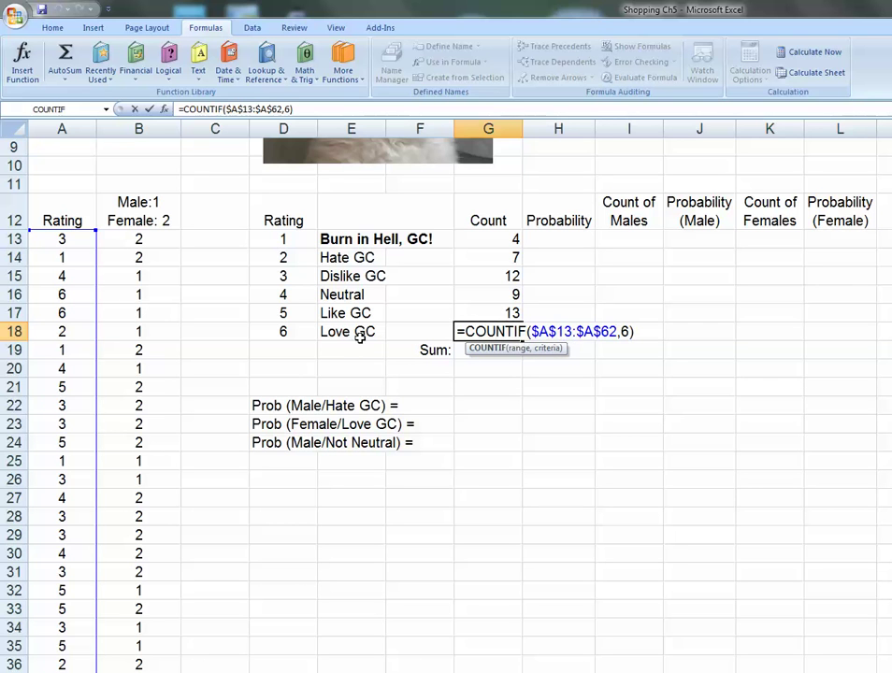
key(Return)
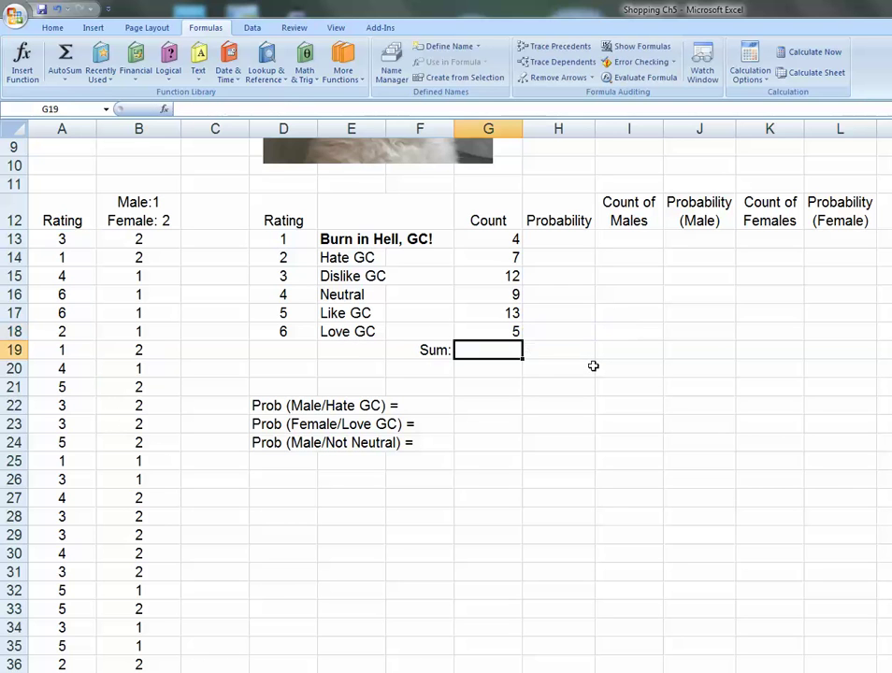
click(514, 334)
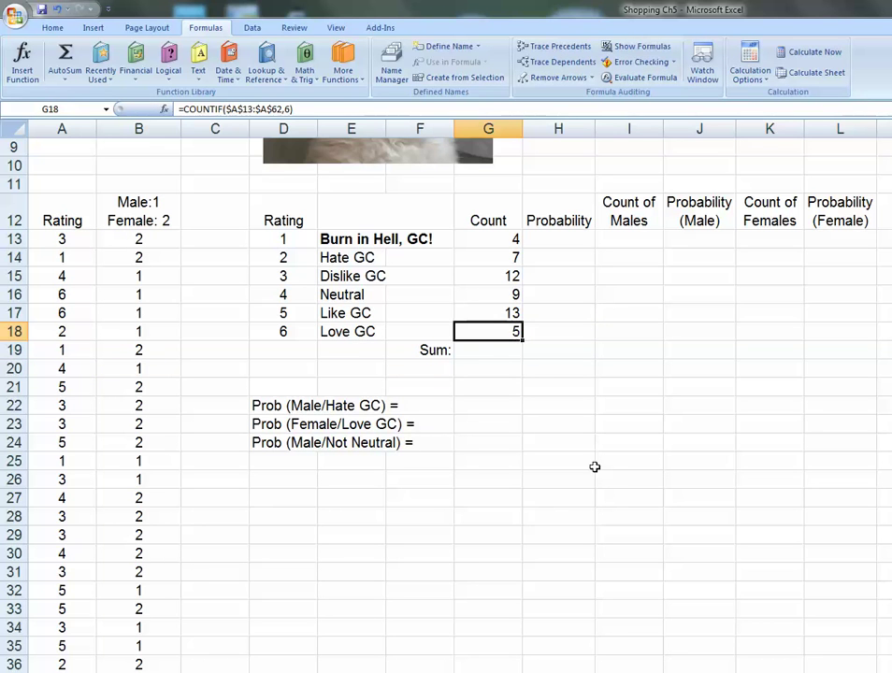
Enter =SUM(G13:G18) in G19 to total the counts as 50.
click(468, 350)
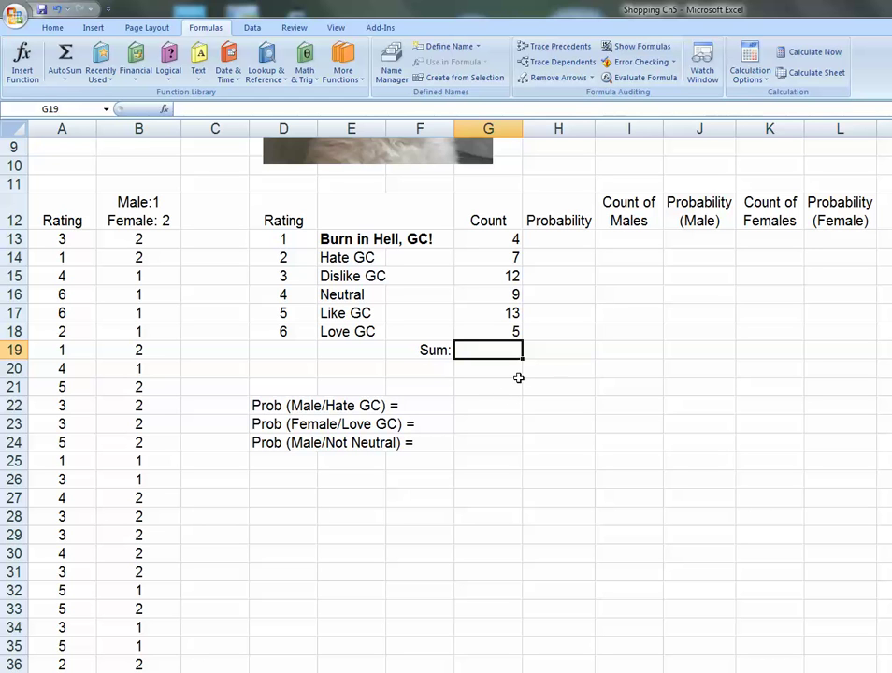
text(=)
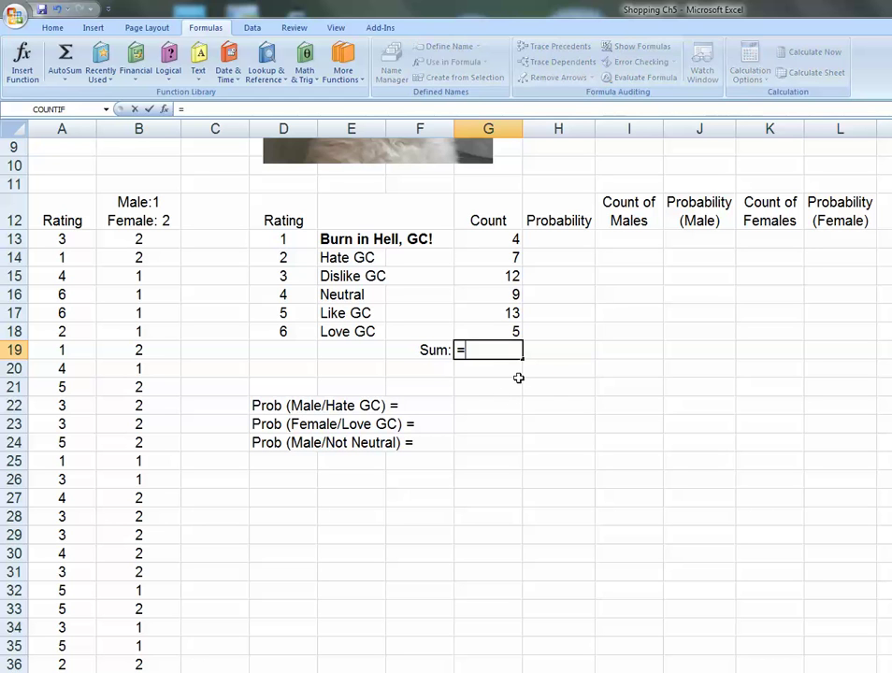
text(sum()
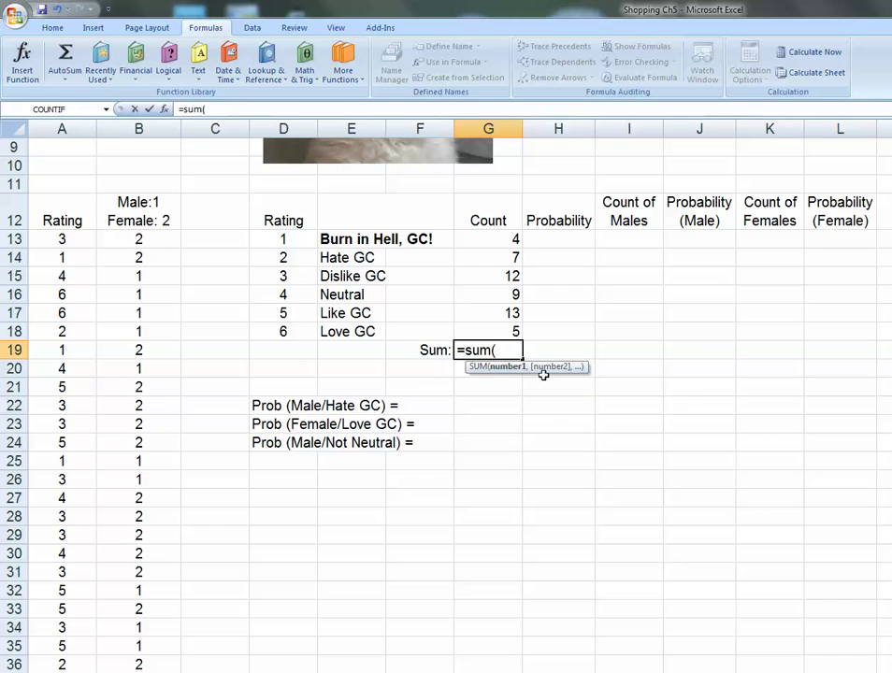
drag(511, 239, 513, 332)
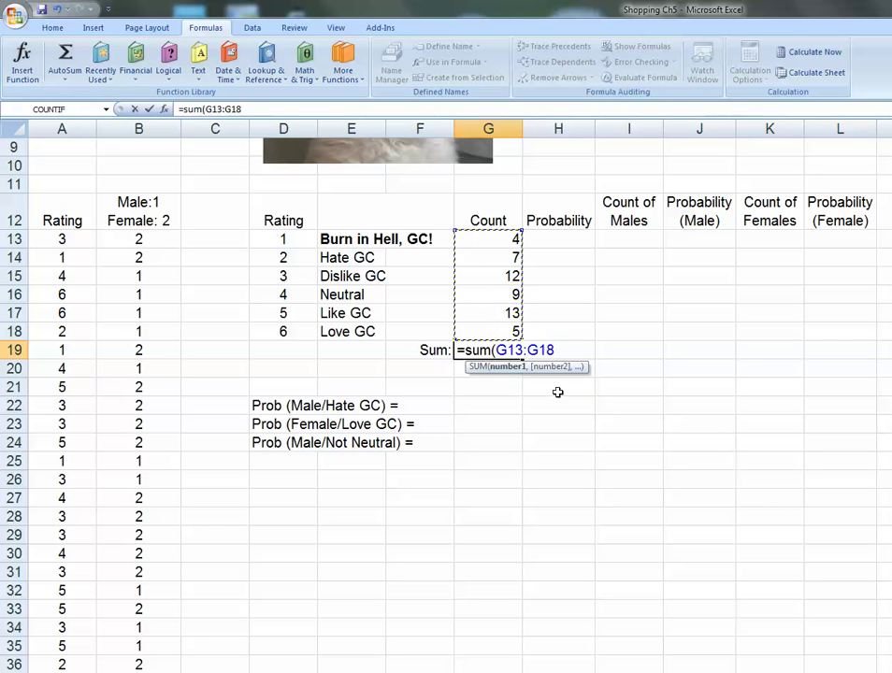
key(Return)
click(513, 348)
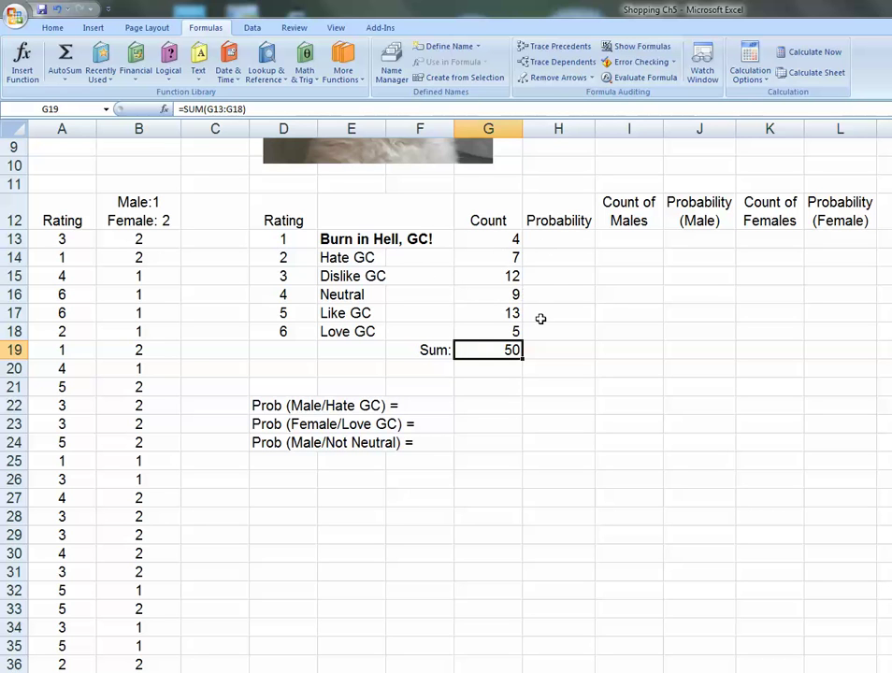
Enter =G13/$G$19 in H13 and fill it down to H18, giving 0.08 through 0.1.
click(559, 240)
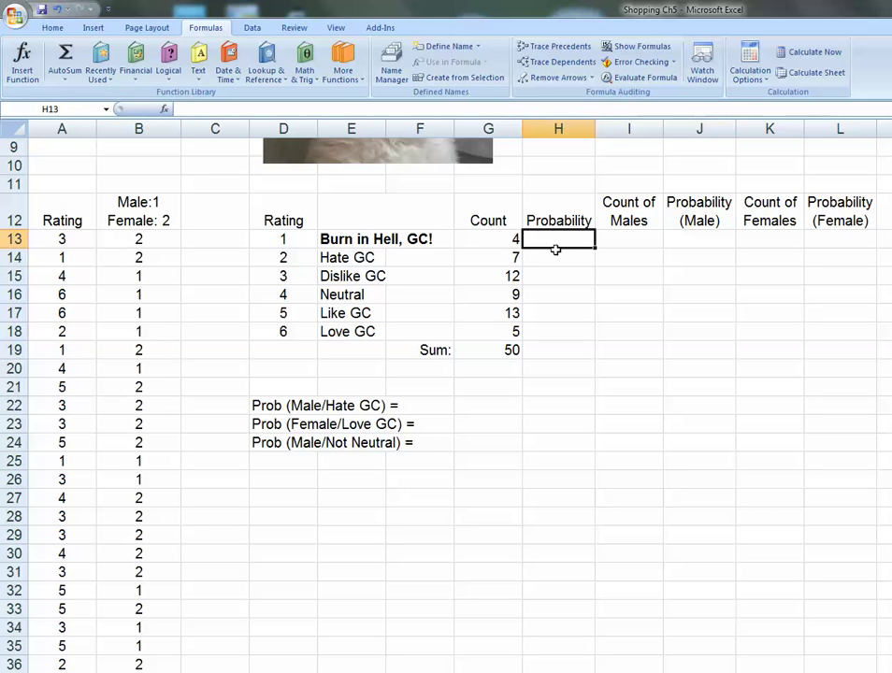
text(=)
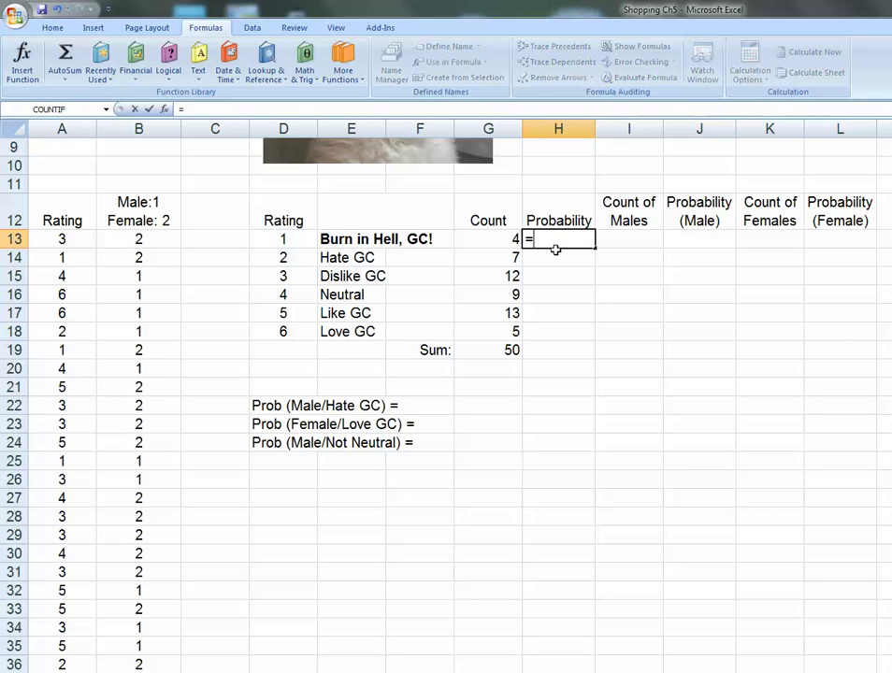
click(504, 239)
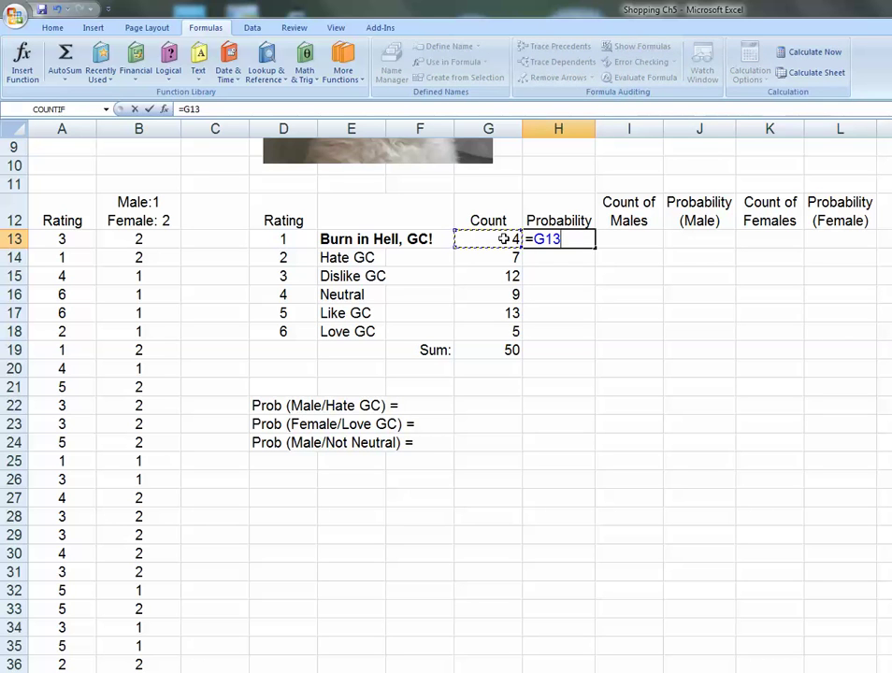
text(/)
click(512, 349)
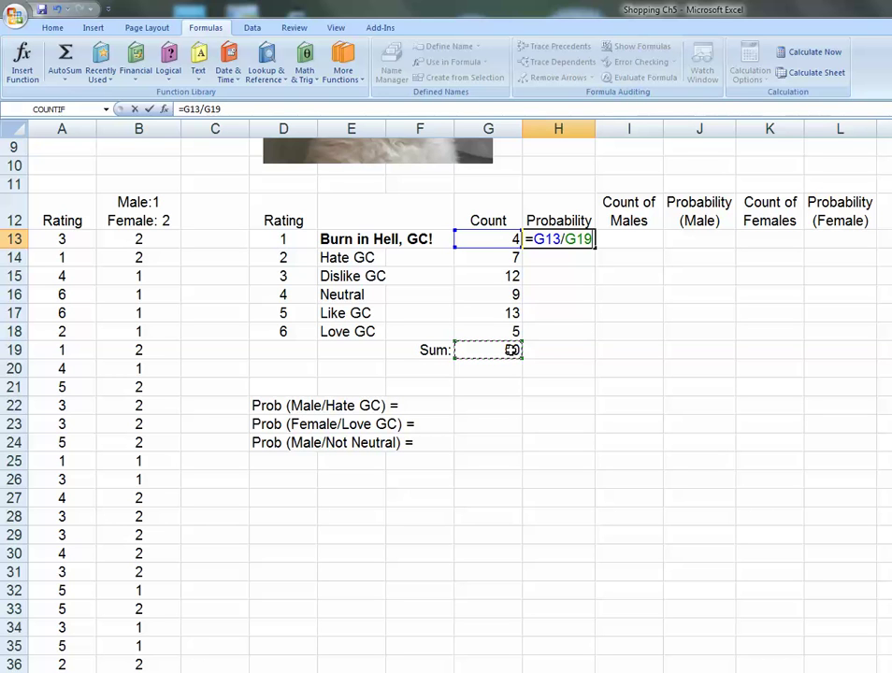
key(F4)
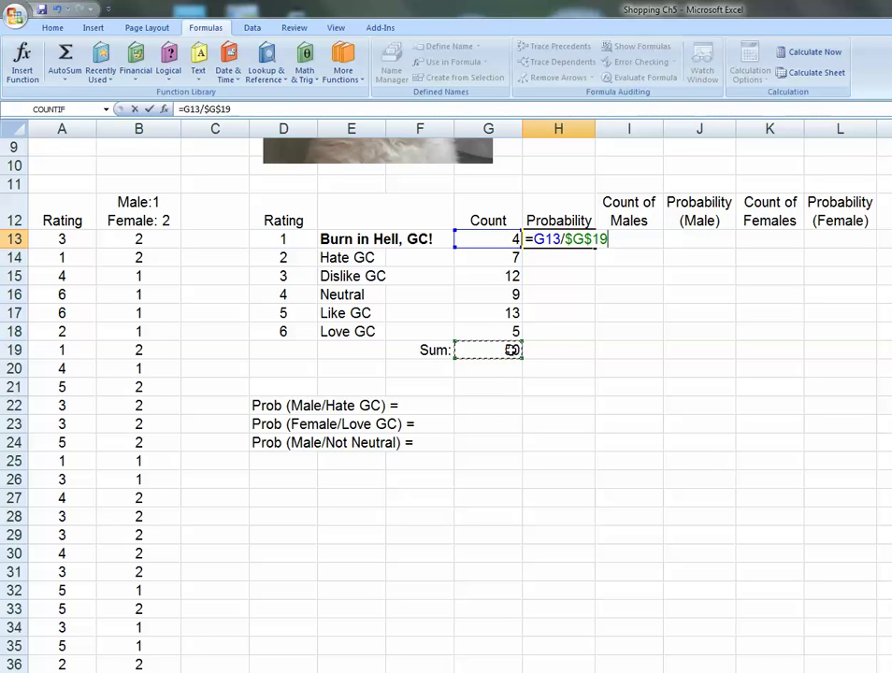
key(Return)
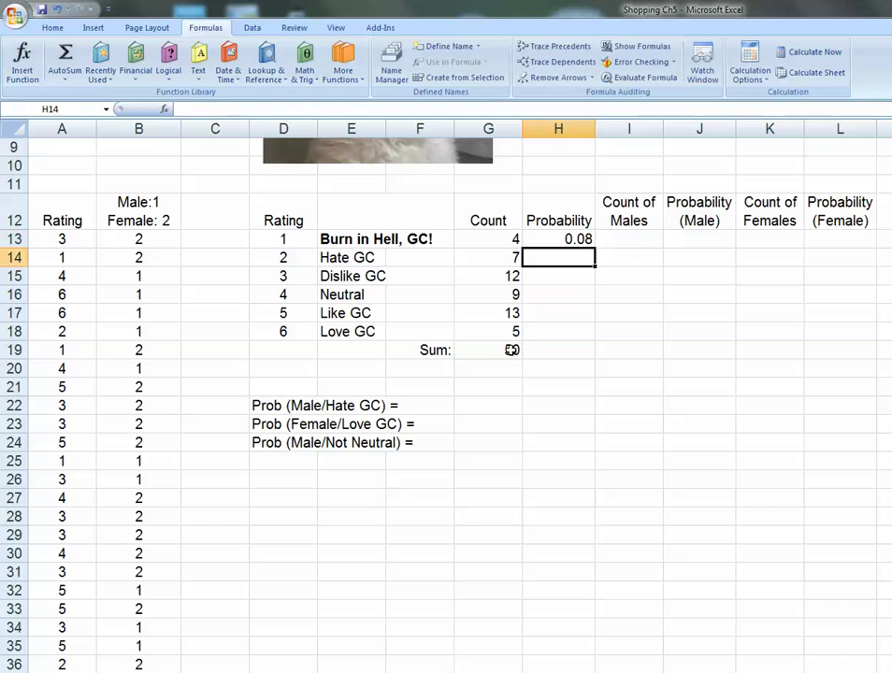
click(577, 241)
drag(596, 268, 593, 337)
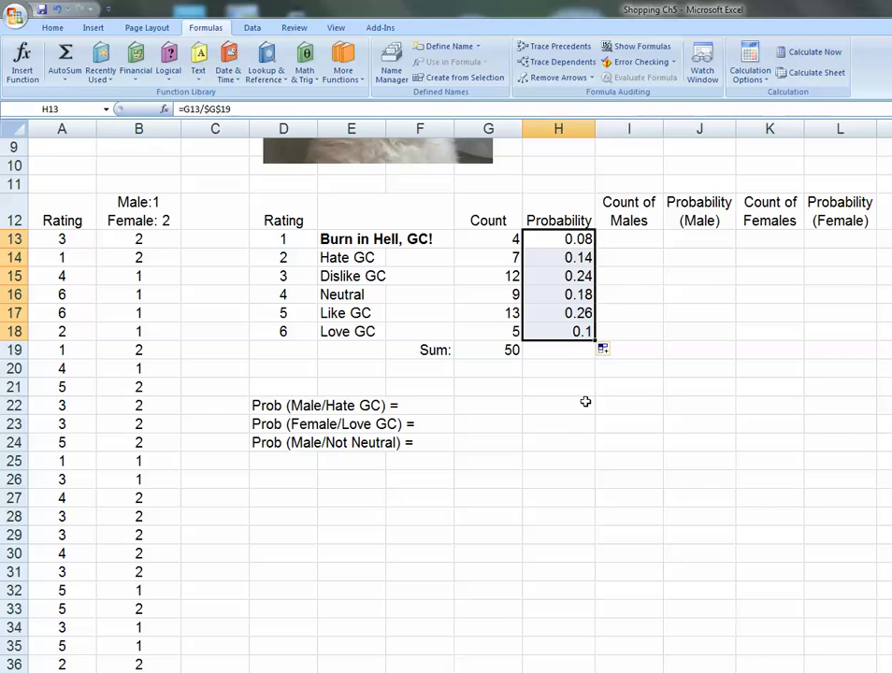
click(560, 387)
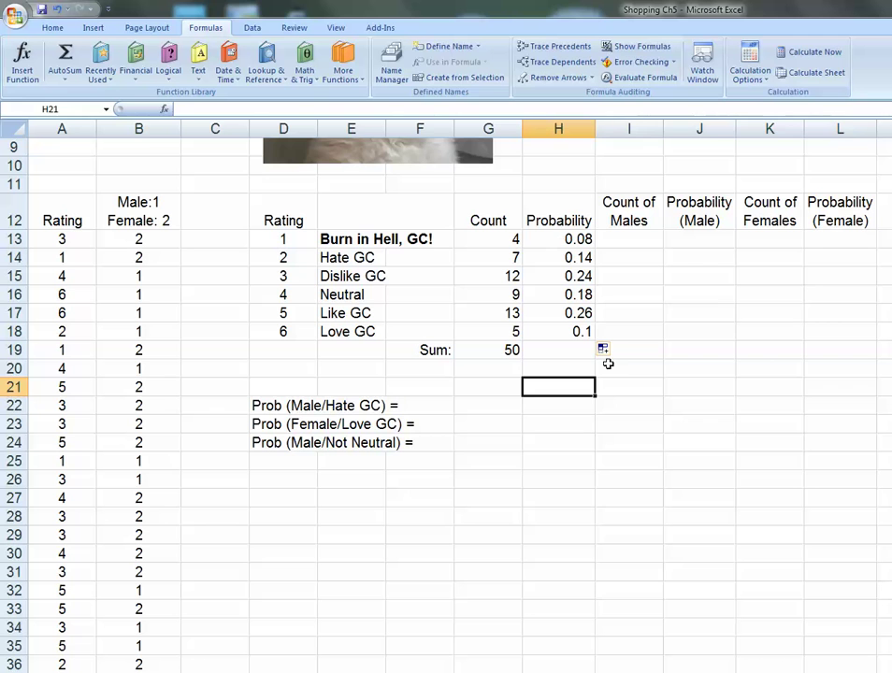
click(621, 243)
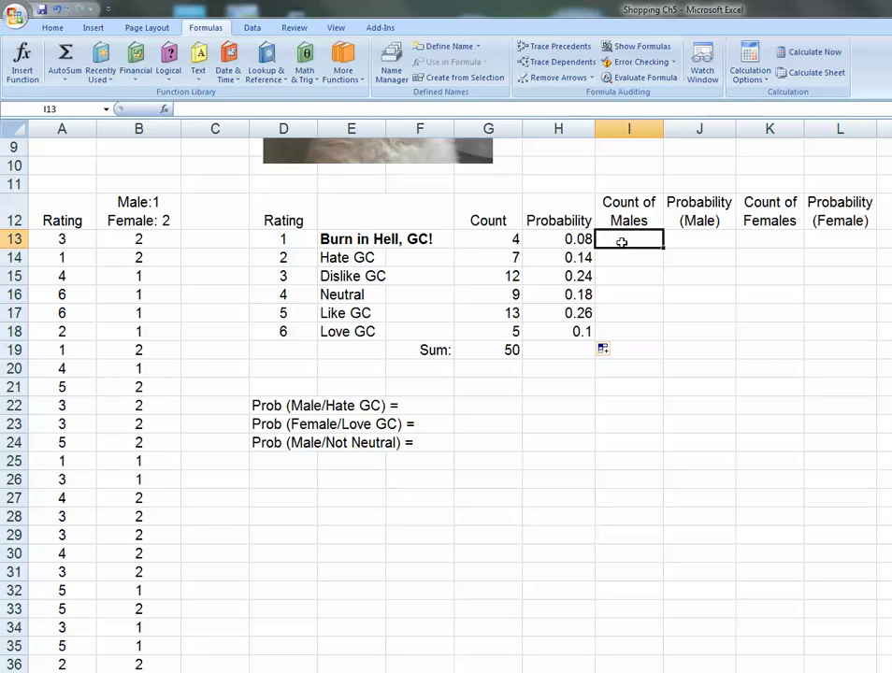
Search Insert Function for 'countif' and pick COUNTIFS for the males count.
click(23, 64)
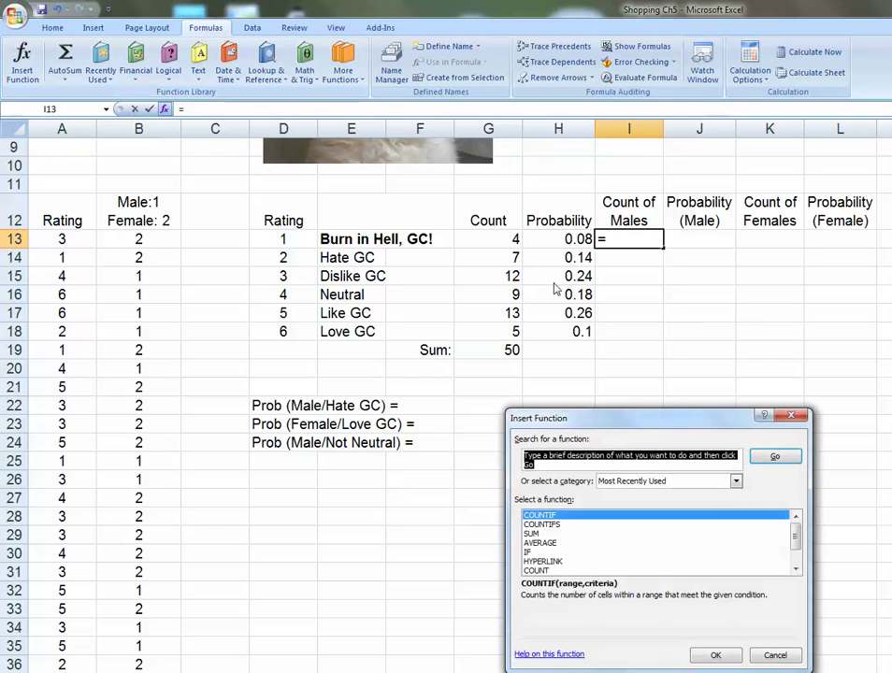
text(coun)
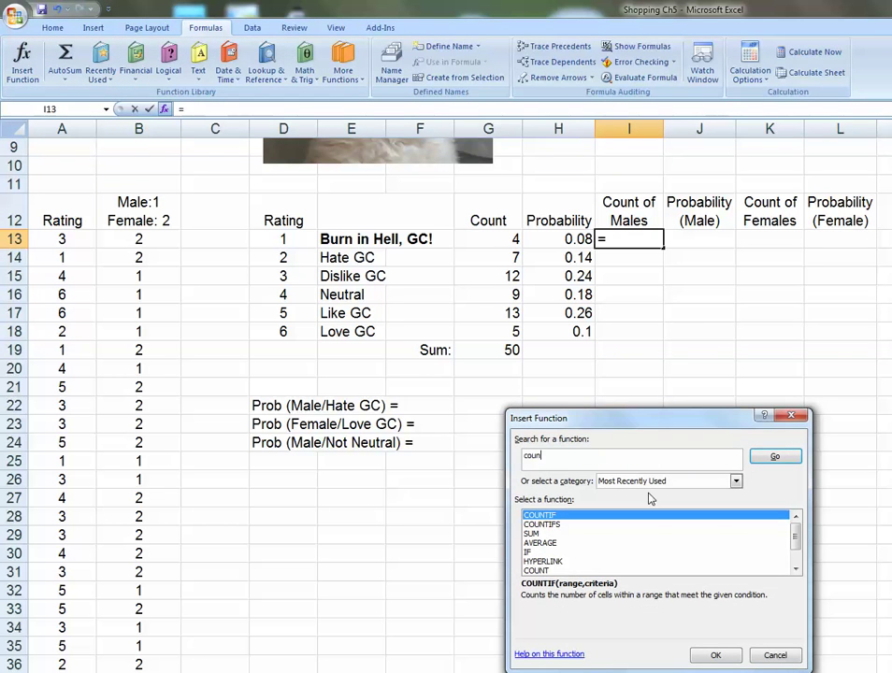
text(tifs)
double_click(543, 525)
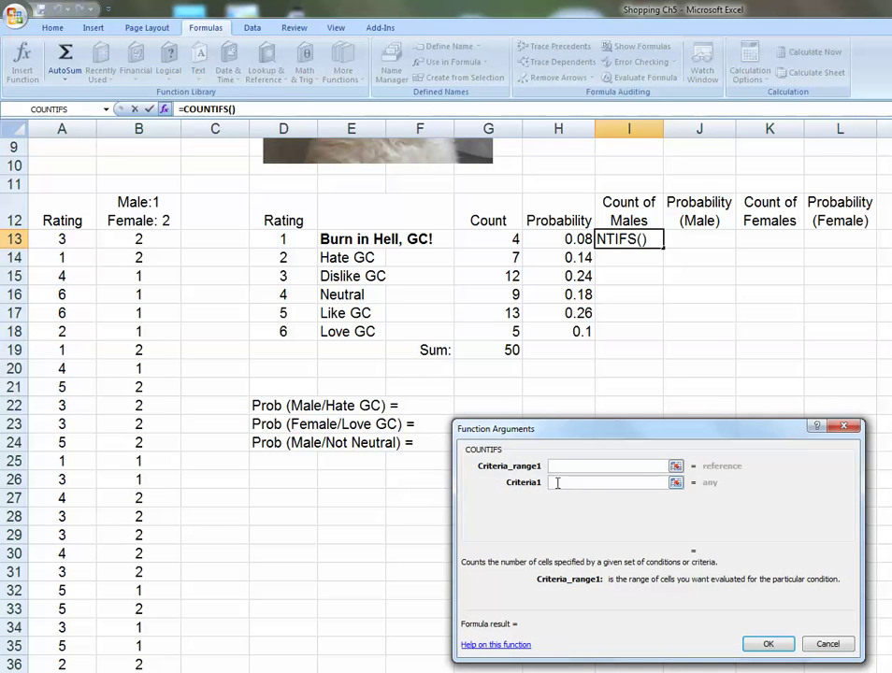
Set the first COUNTIFS range to the Rating column A13:A62 with criterion 1.
drag(559, 435, 561, 391)
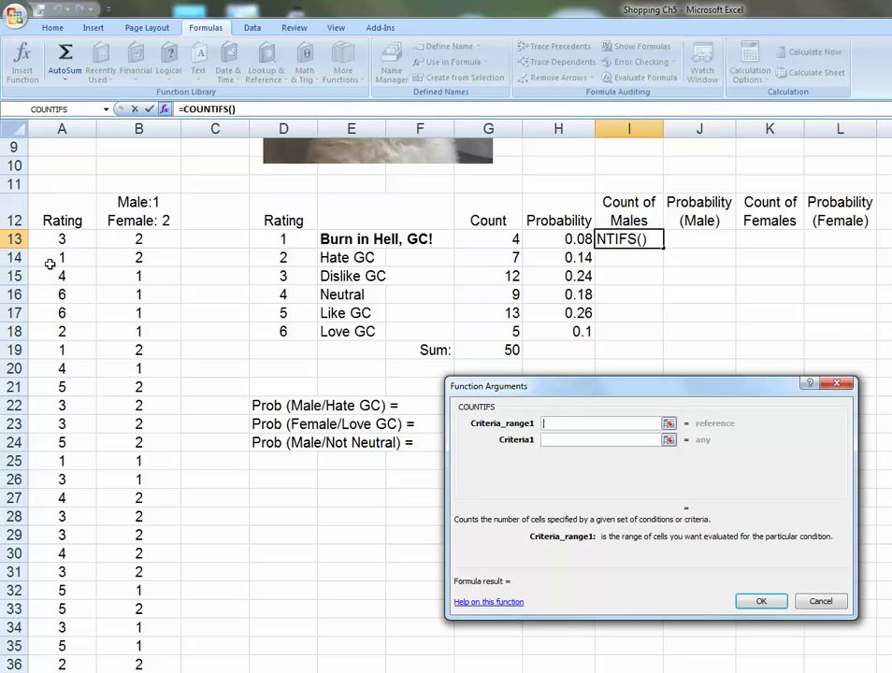
drag(61, 239, 62, 671)
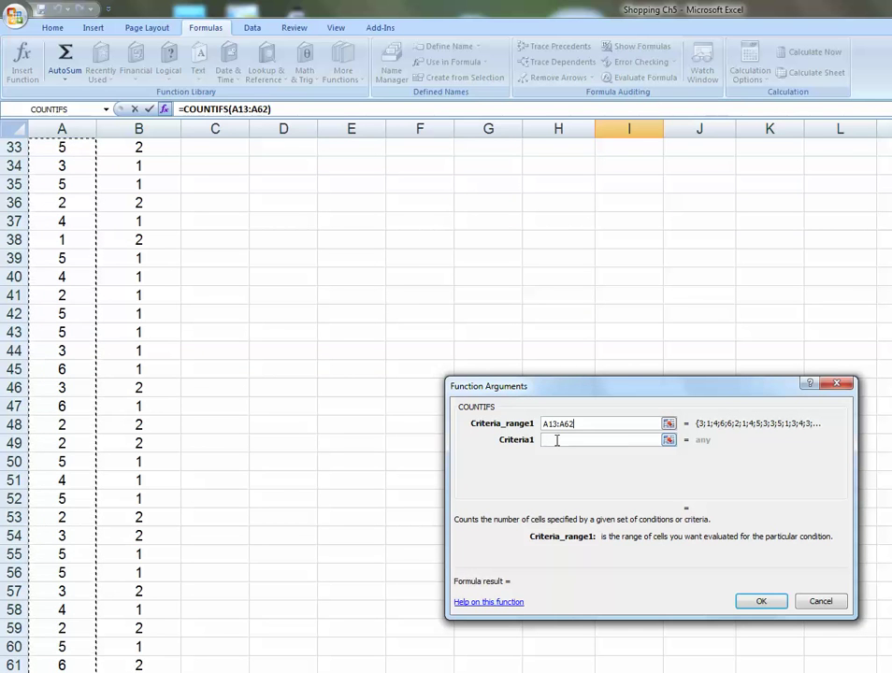
scroll(342, 369, up, 9)
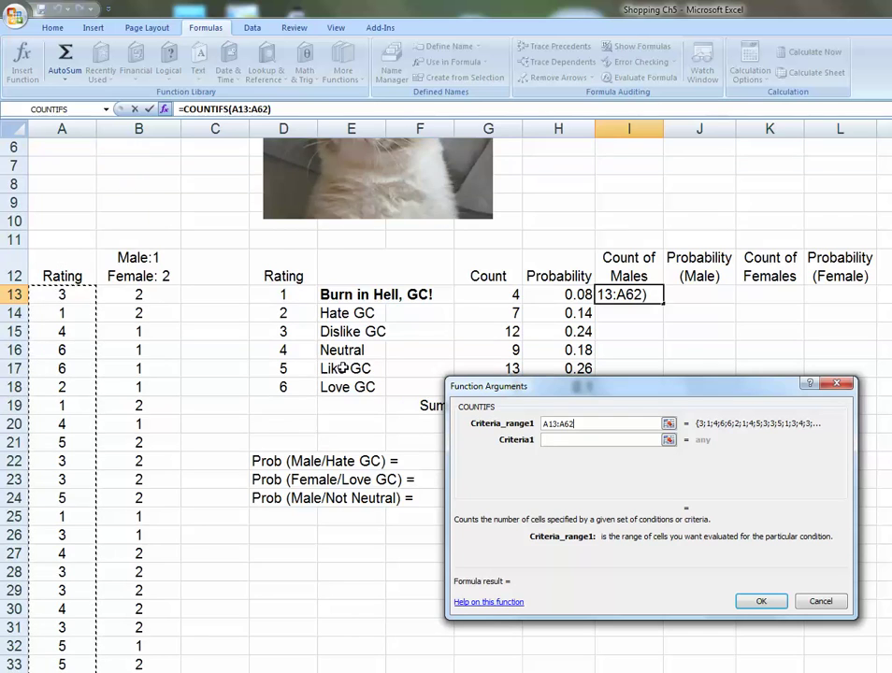
scroll(343, 367, down, 1)
scroll(342, 367, down, 1)
click(557, 439)
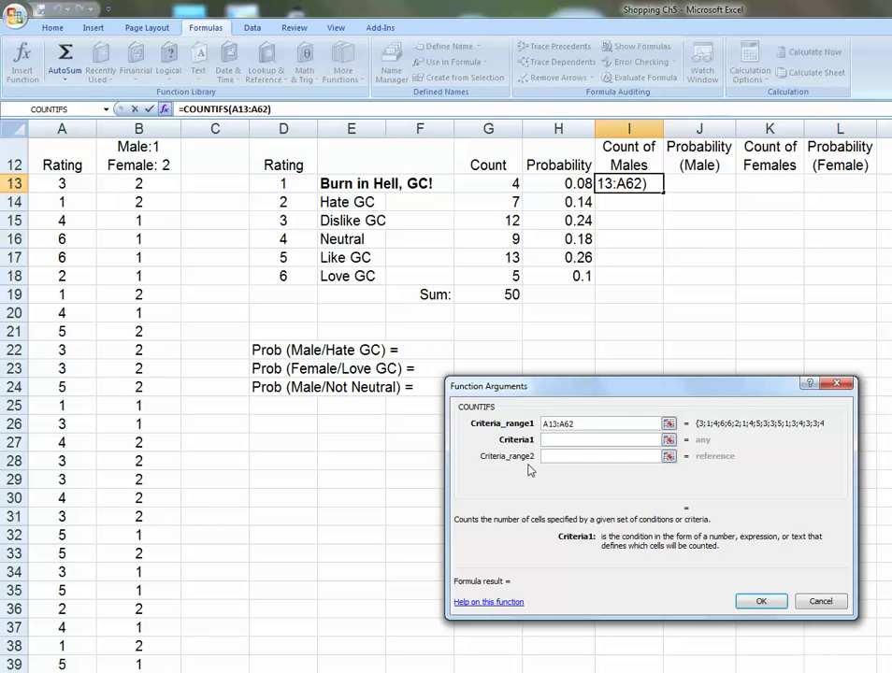
text(1)
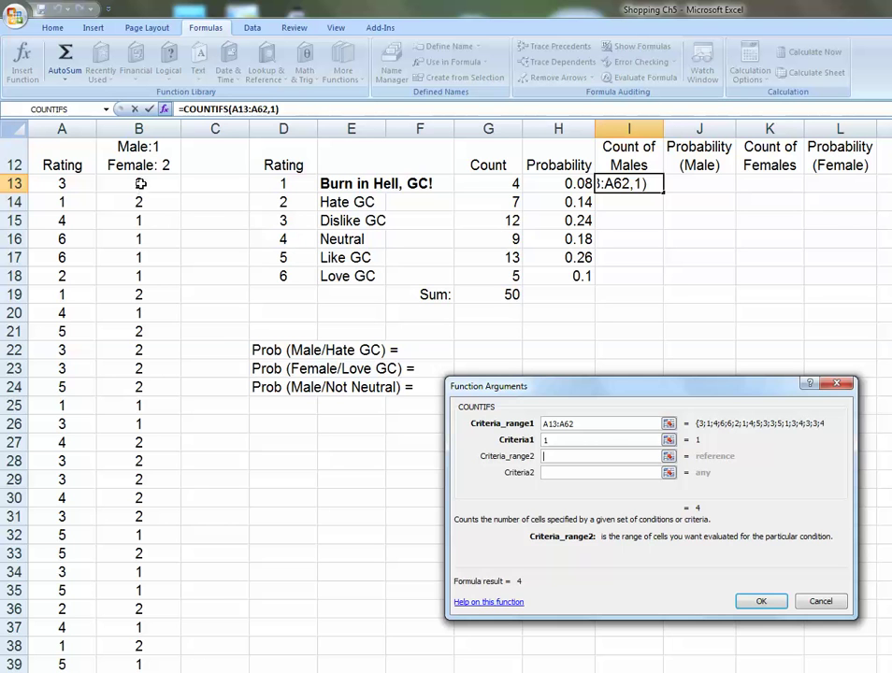
Add the gender range B13:B62 with criterion 1 and confirm, giving 1 in I13.
drag(139, 183, 140, 667)
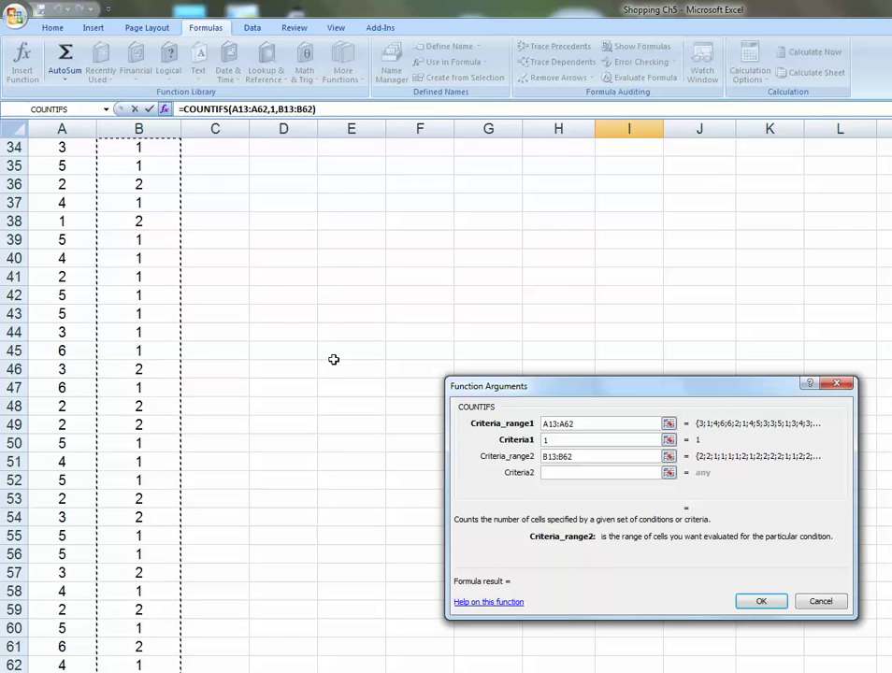
scroll(333, 358, up, 9)
scroll(334, 358, down, 2)
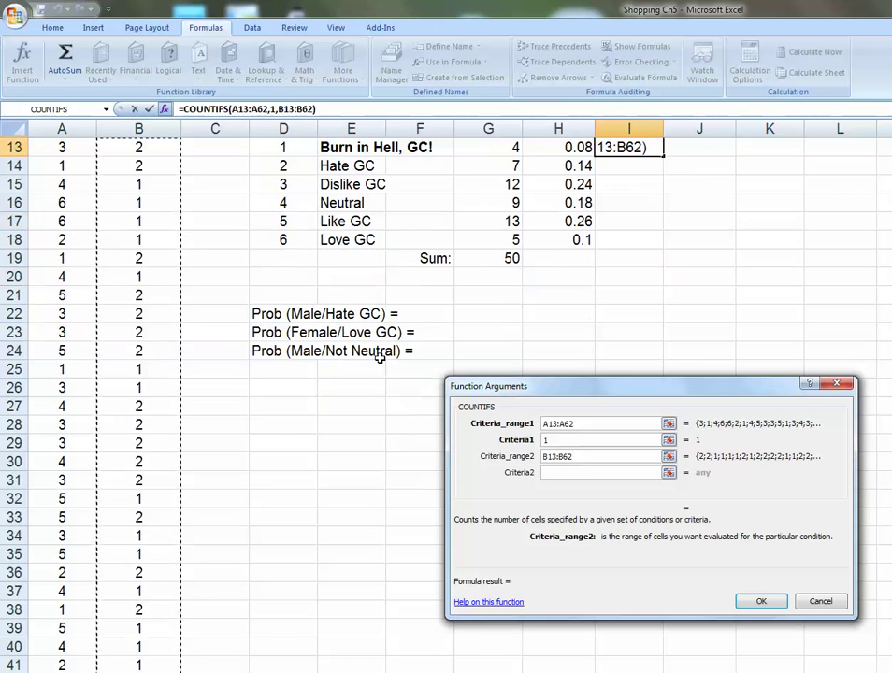
scroll(346, 281, up, 2)
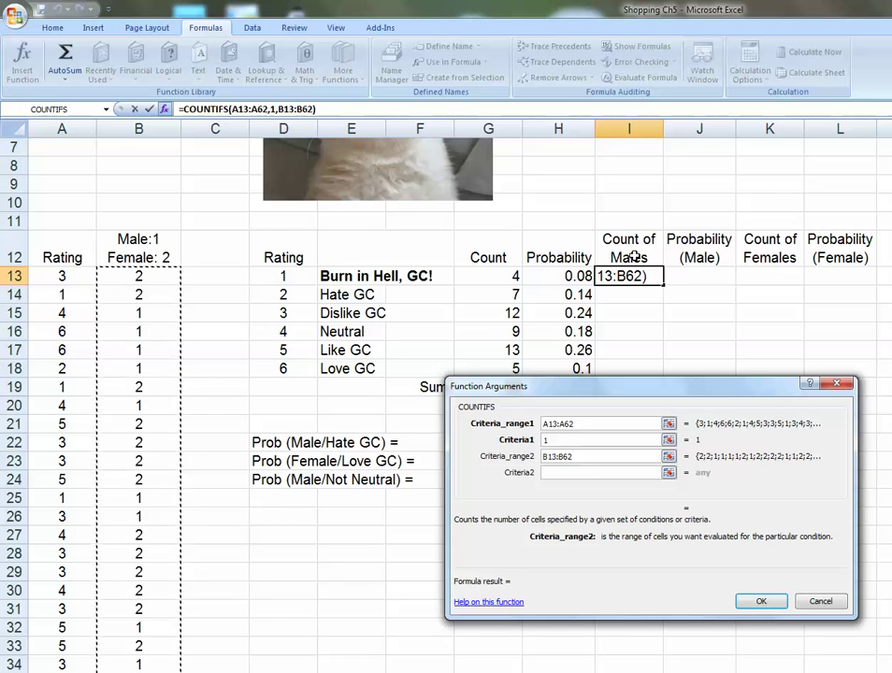
click(552, 471)
text(1)
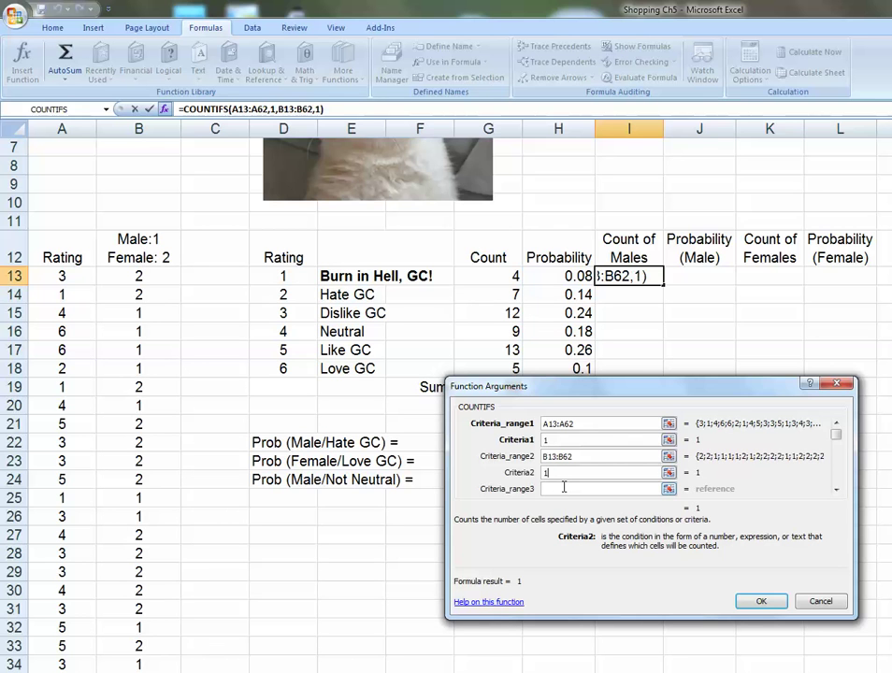
key(Return)
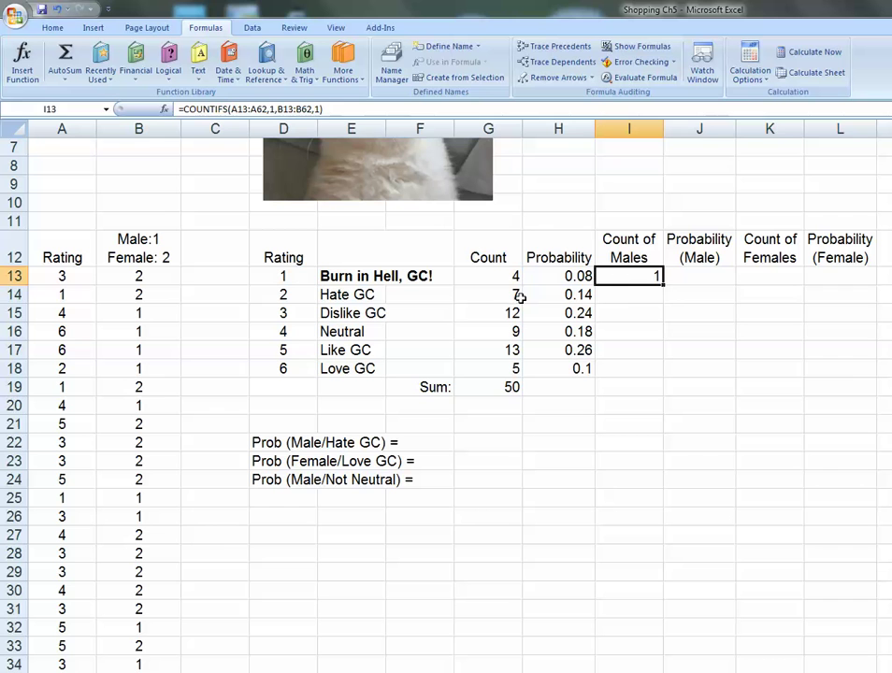
Change I13's COUNTIFS ranges to $A$13:$A$62 and $B$13:$B$62 with F4.
double_click(636, 277)
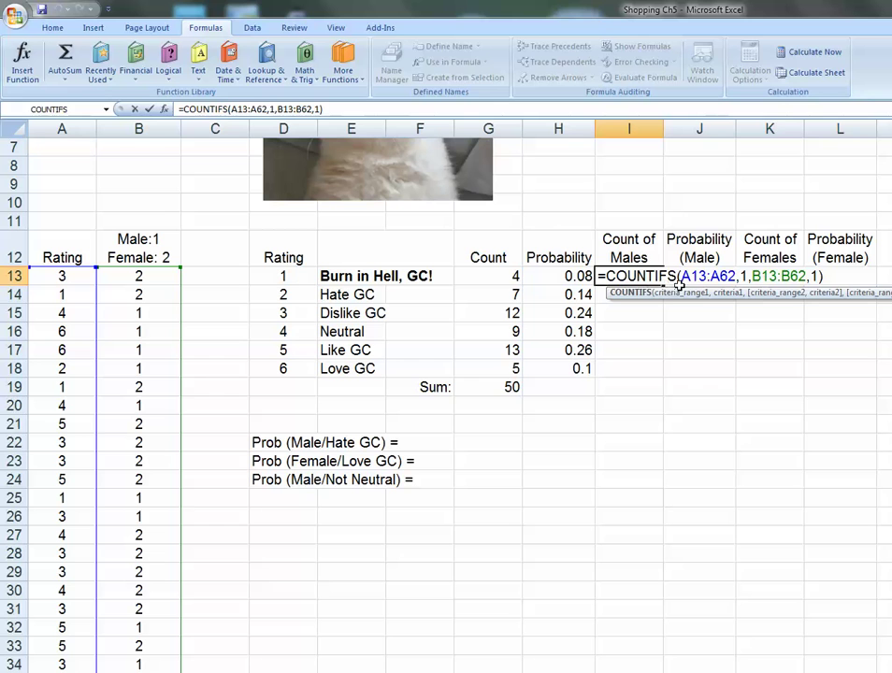
click(701, 276)
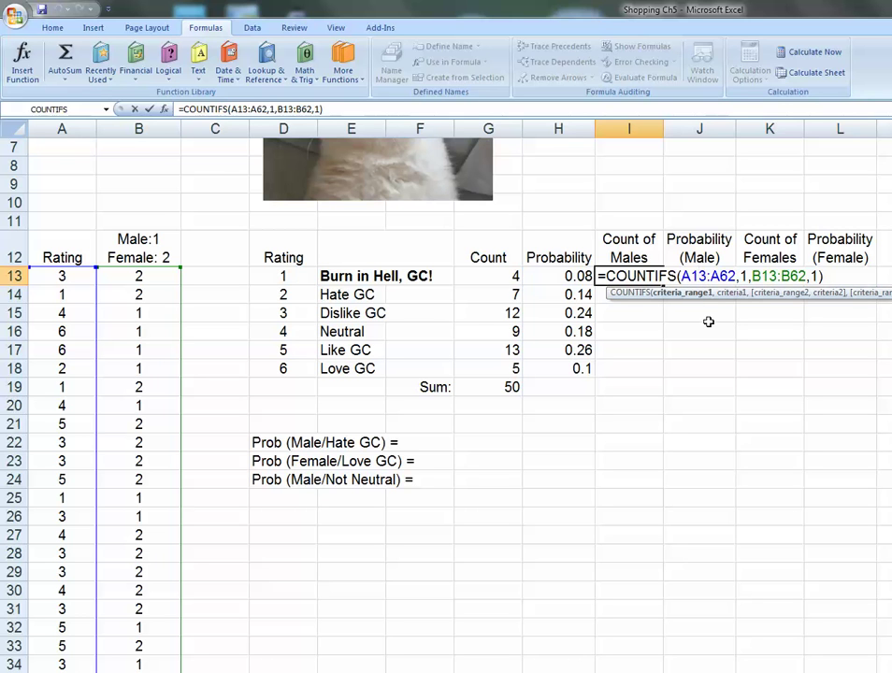
key(F4)
key(Right)
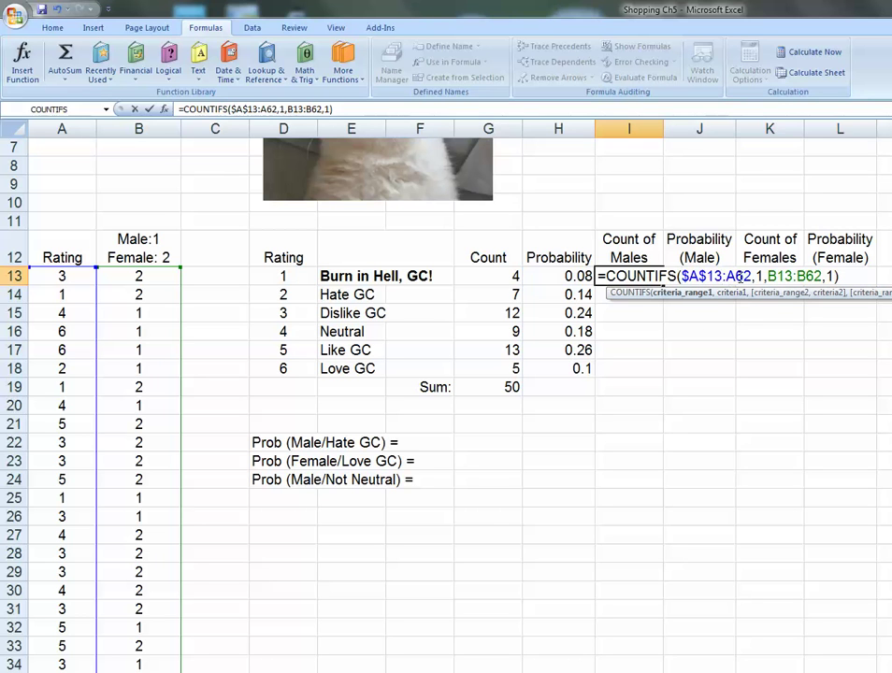
key(F4)
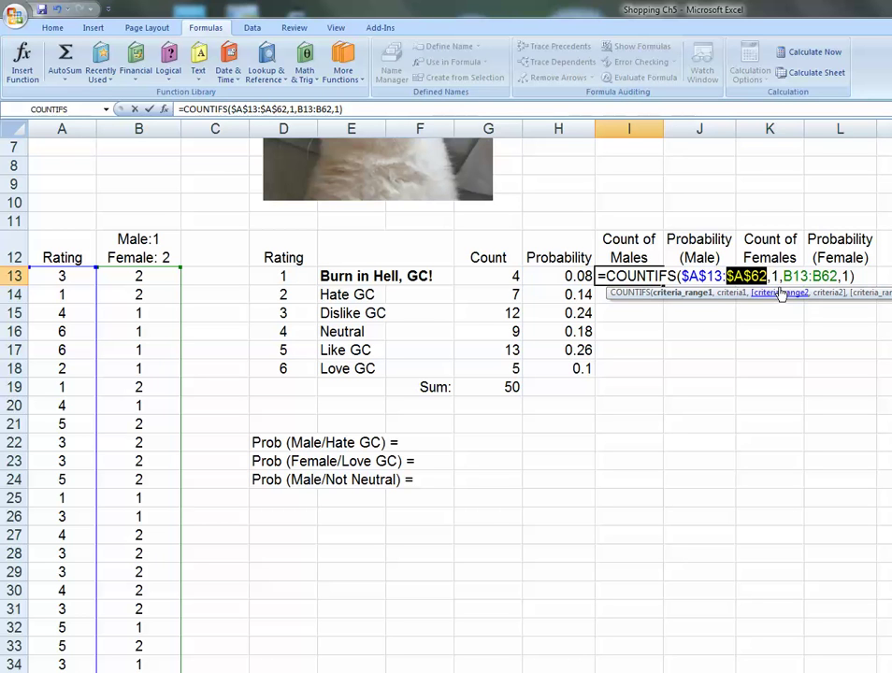
key(Right)
key(Right)
key(Right)
key(F4)
key(Right)
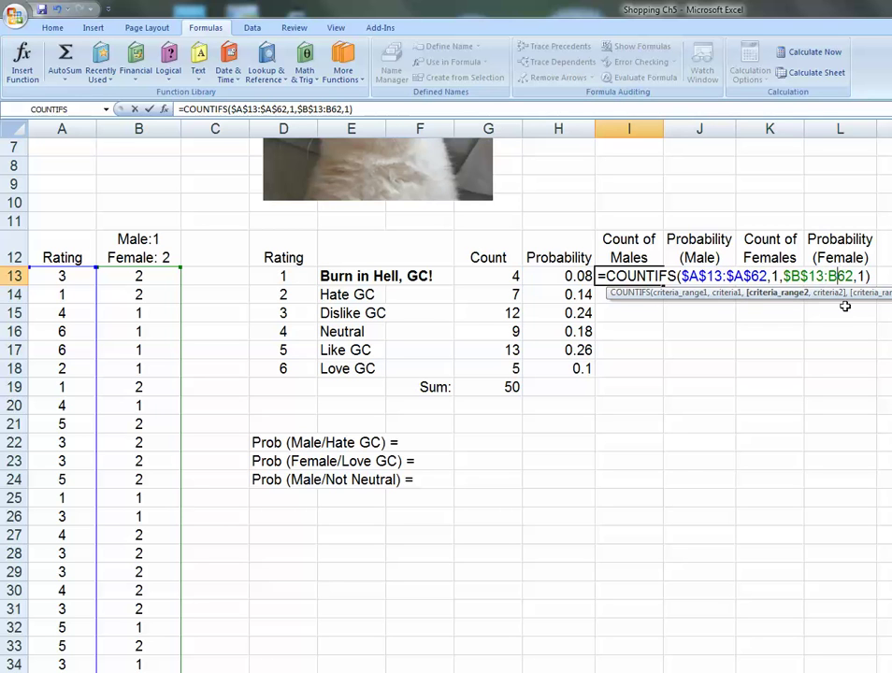
key(F4)
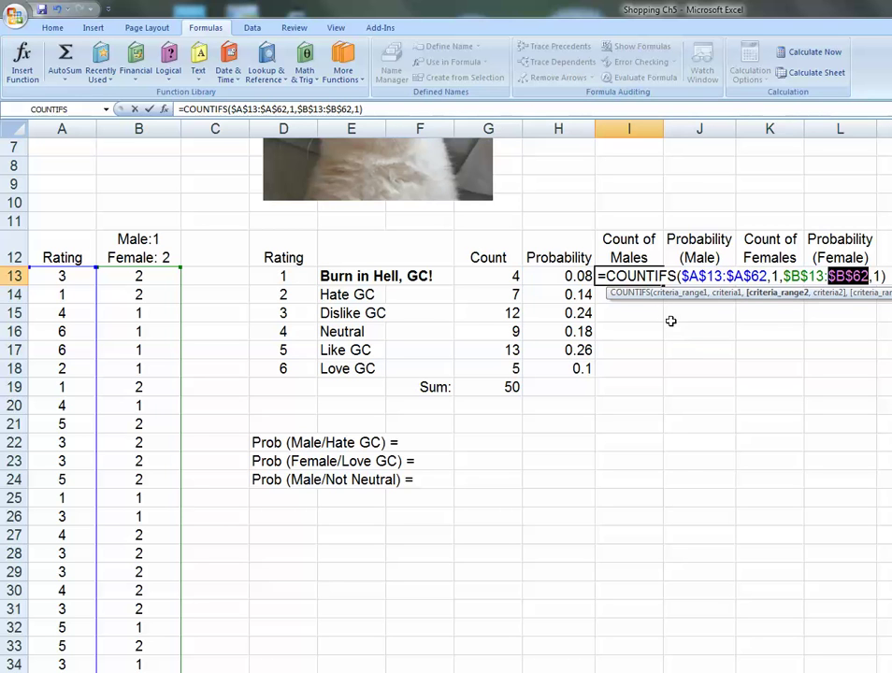
key(Return)
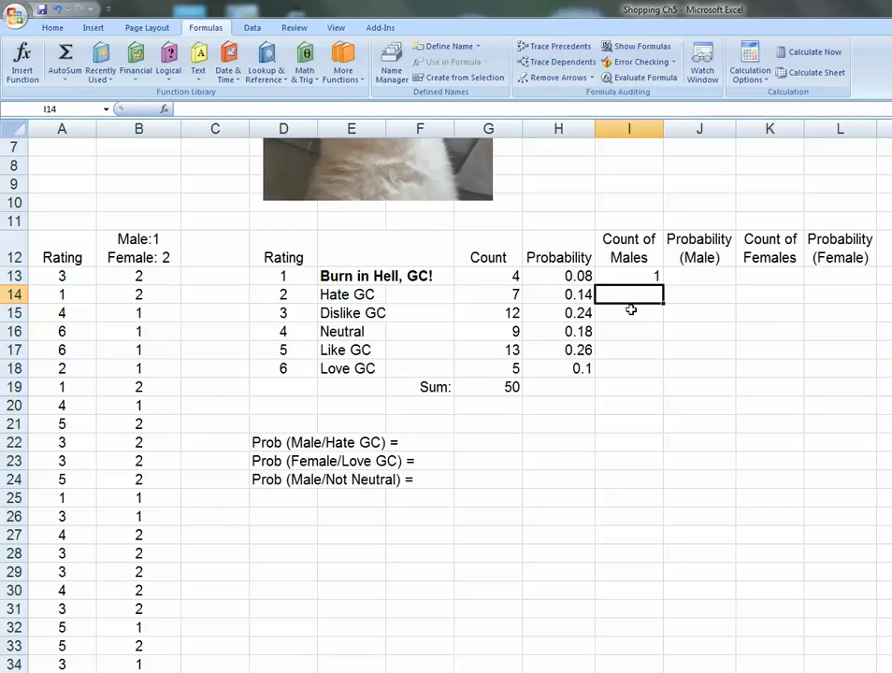
Fill the I13 males count formula down through I18.
click(629, 276)
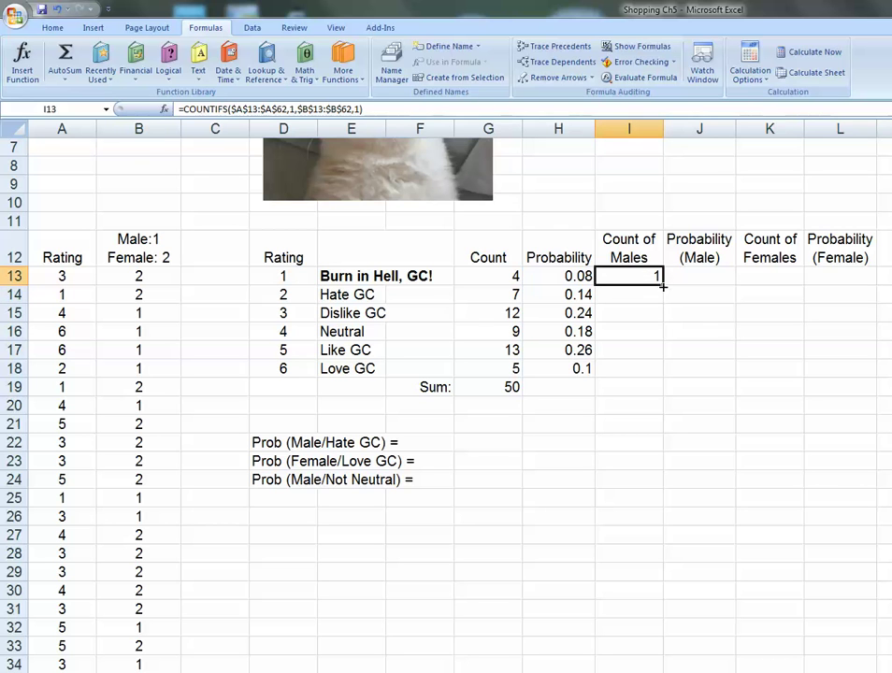
drag(663, 286, 662, 378)
click(628, 405)
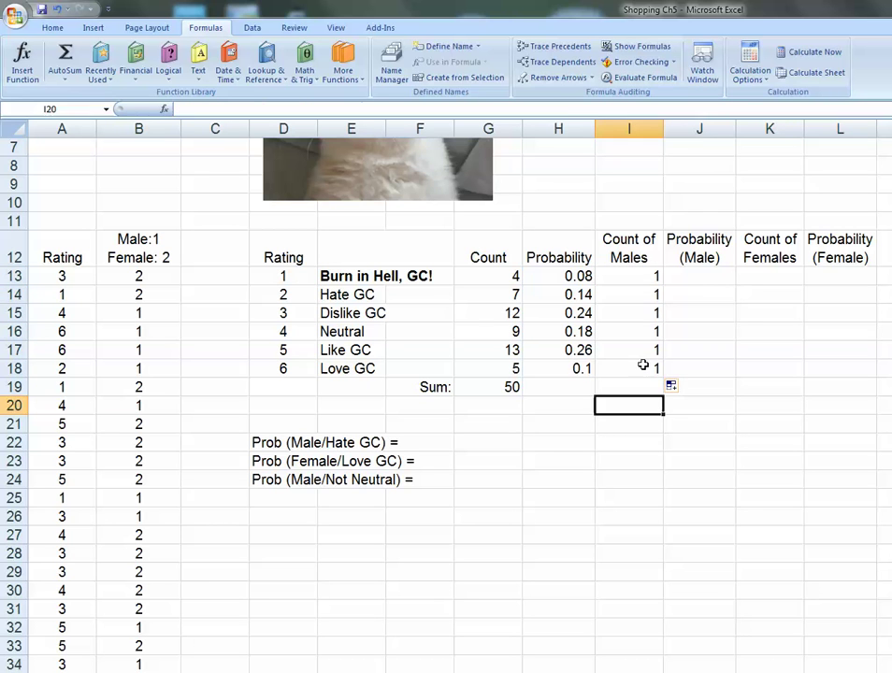
Change I14's rating criterion from 1 to 2.
double_click(637, 294)
click(774, 294)
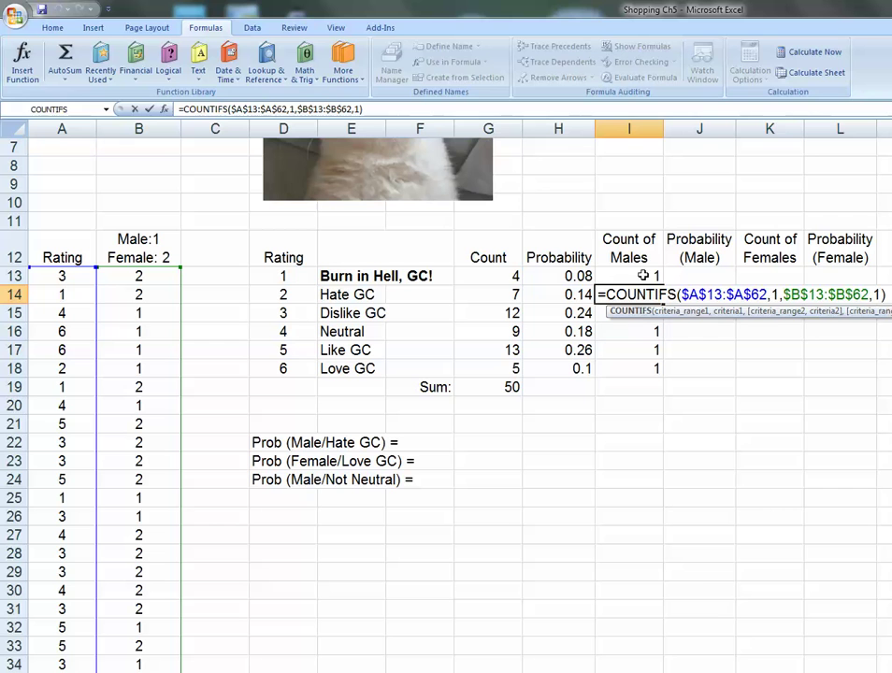
double_click(775, 294)
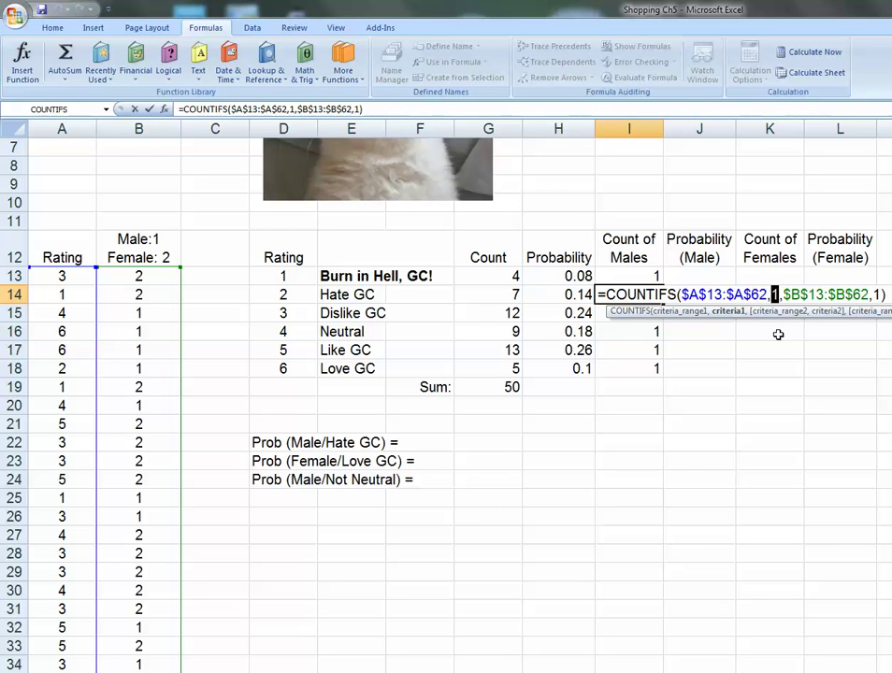
text(2)
key(Return)
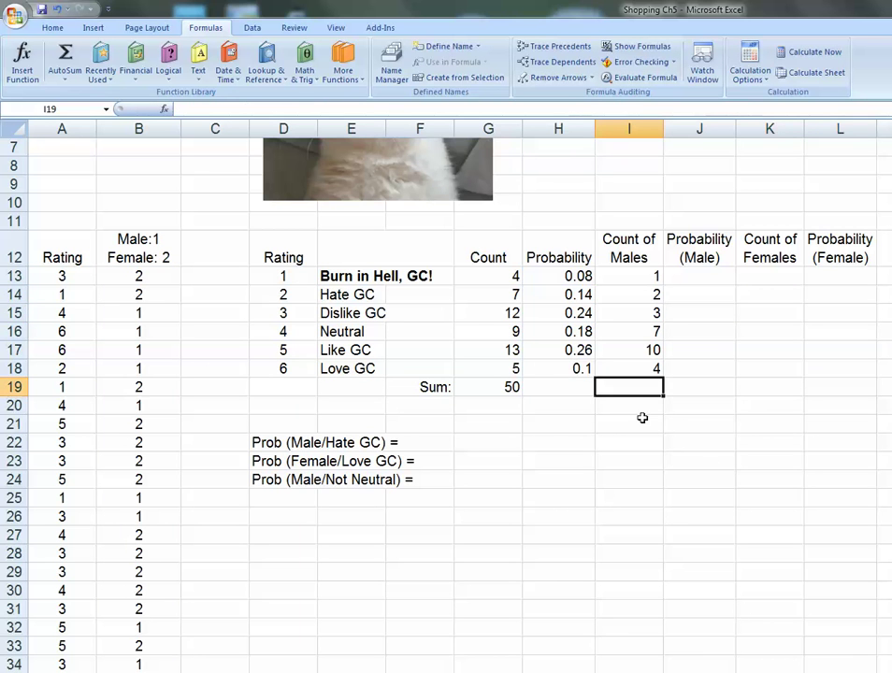
click(640, 277)
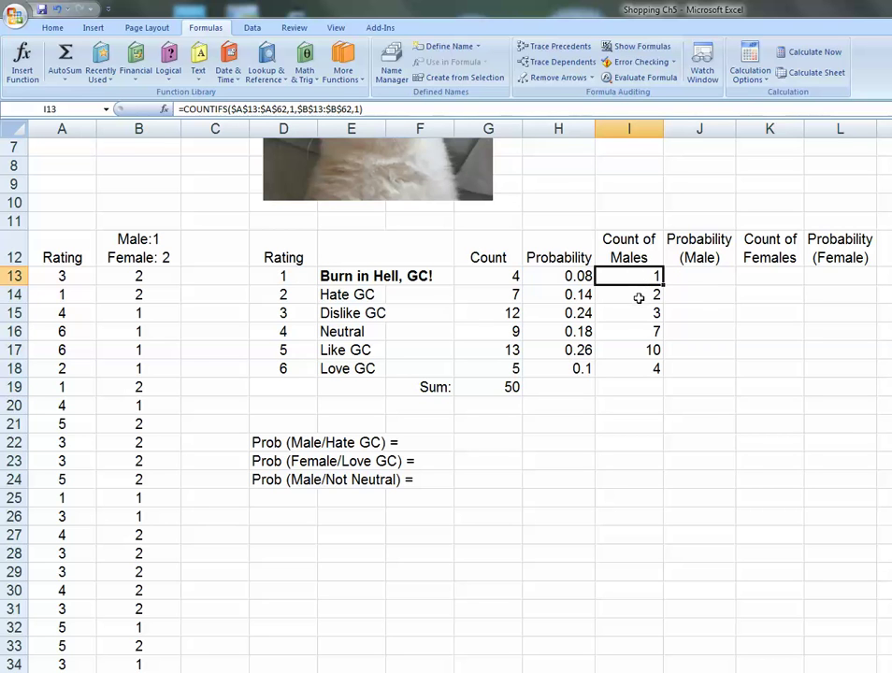
Set the Love GC males count in I18 to use rating criterion 6.
click(643, 370)
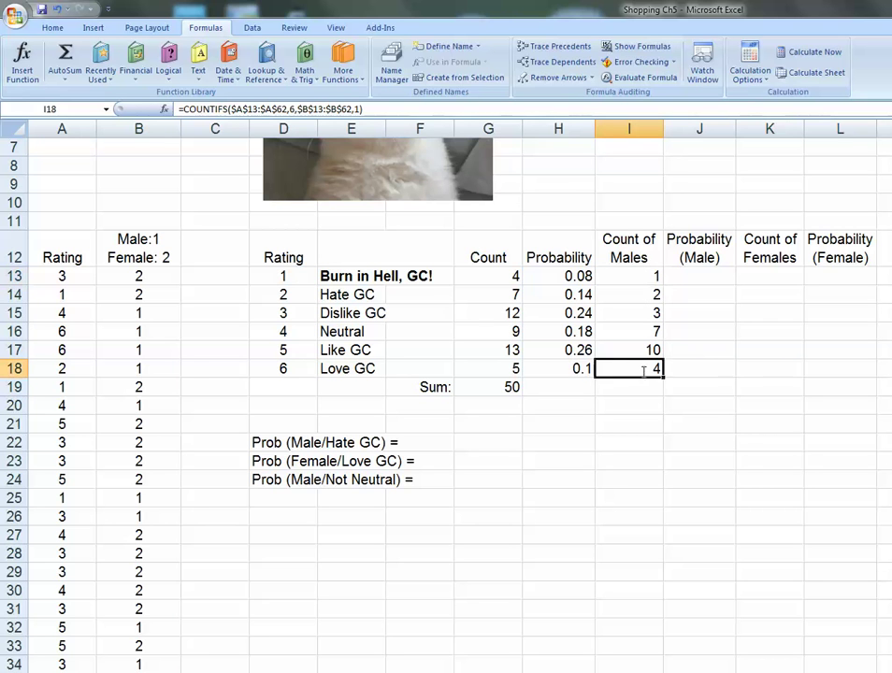
double_click(643, 370)
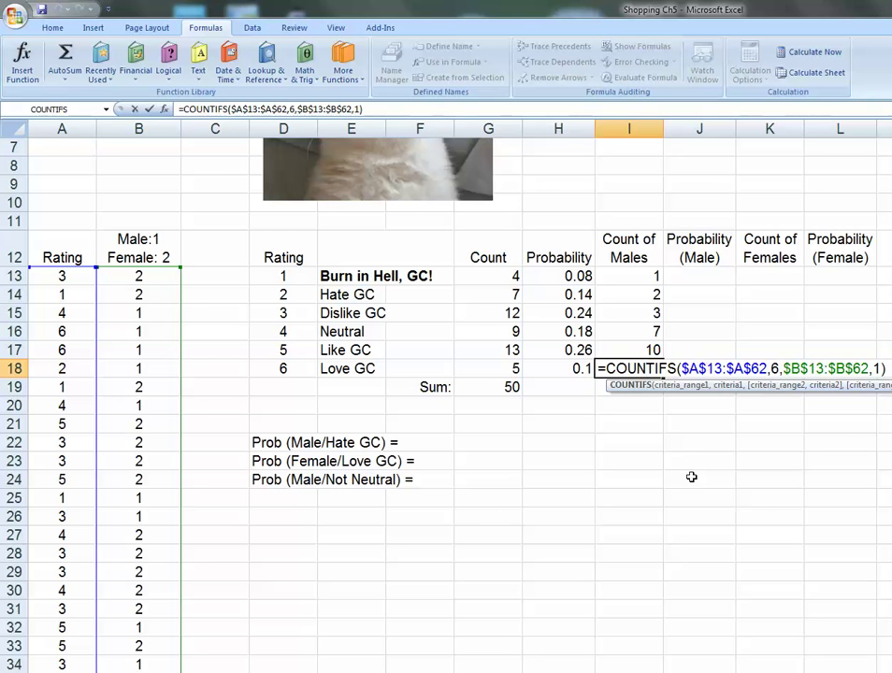
key(Return)
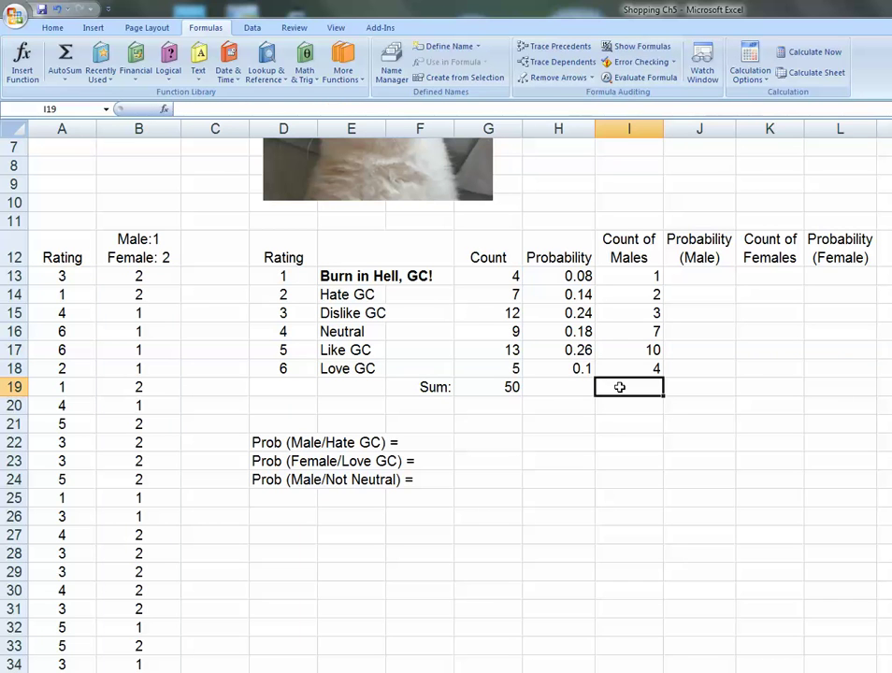
Copy G19's SUM formula into I19 so the male count total reads 27.
click(506, 391)
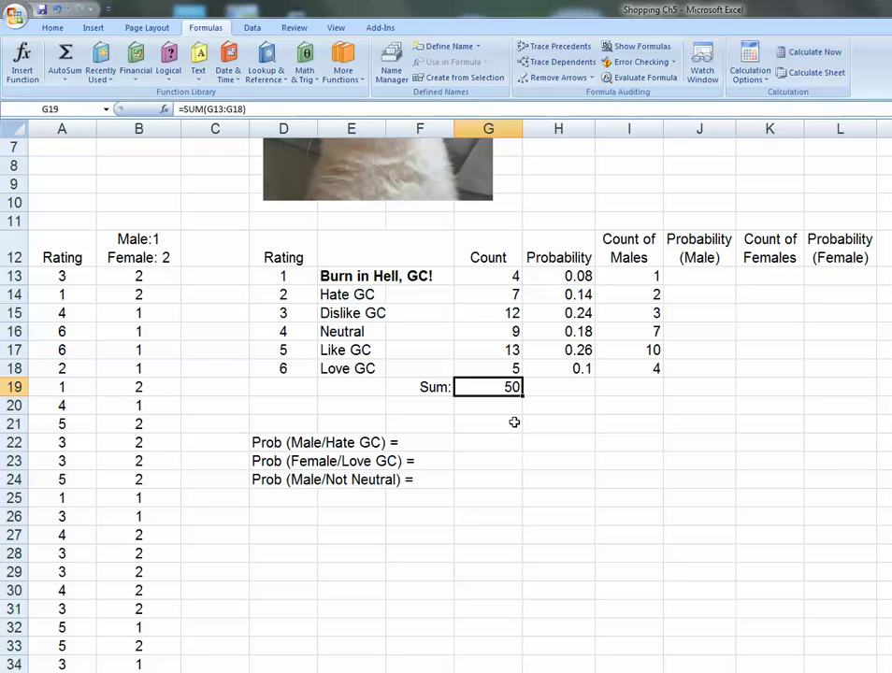
key(ctrl+c)
click(633, 386)
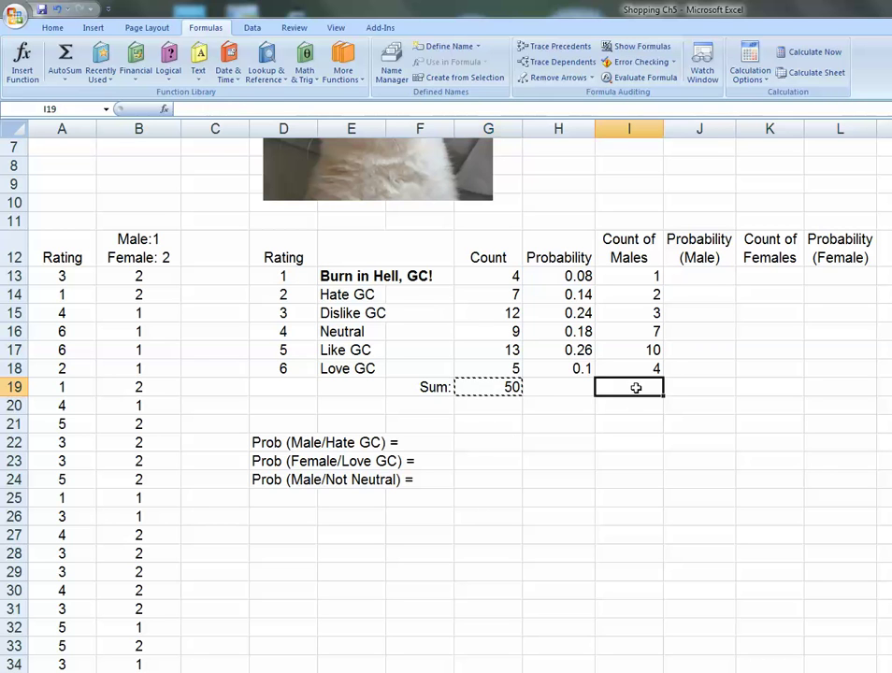
key(ctrl+v)
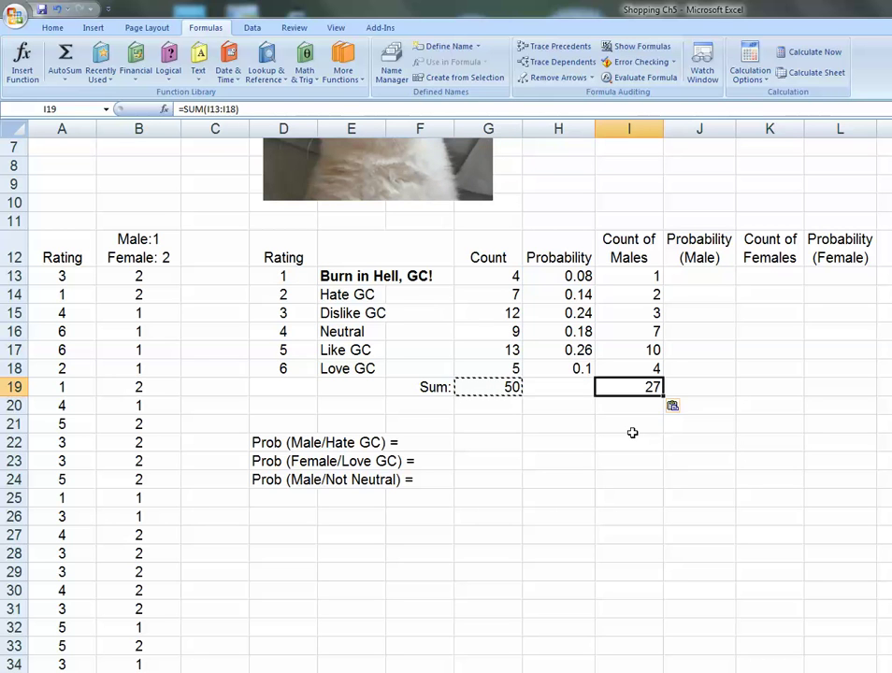
key(Escape)
Copy the Probability formulas from H13:H18 into J13:J18.
click(699, 276)
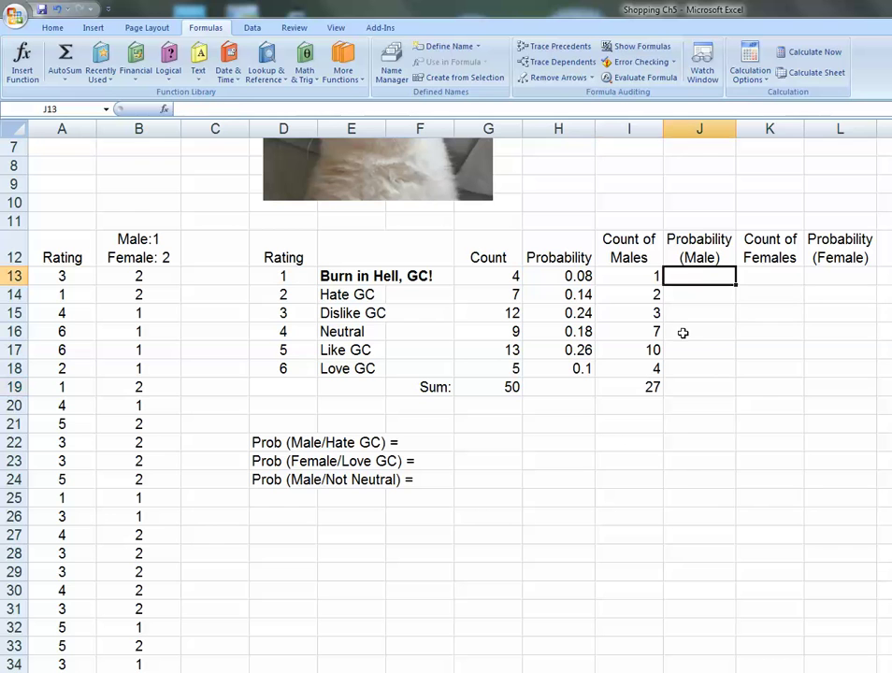
drag(578, 276, 572, 366)
key(ctrl+c)
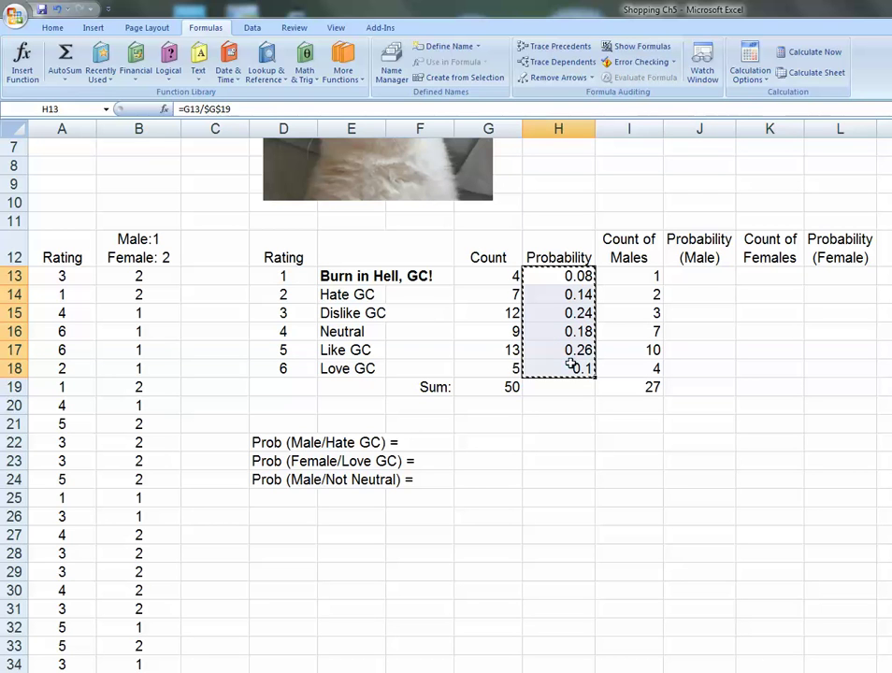
click(697, 276)
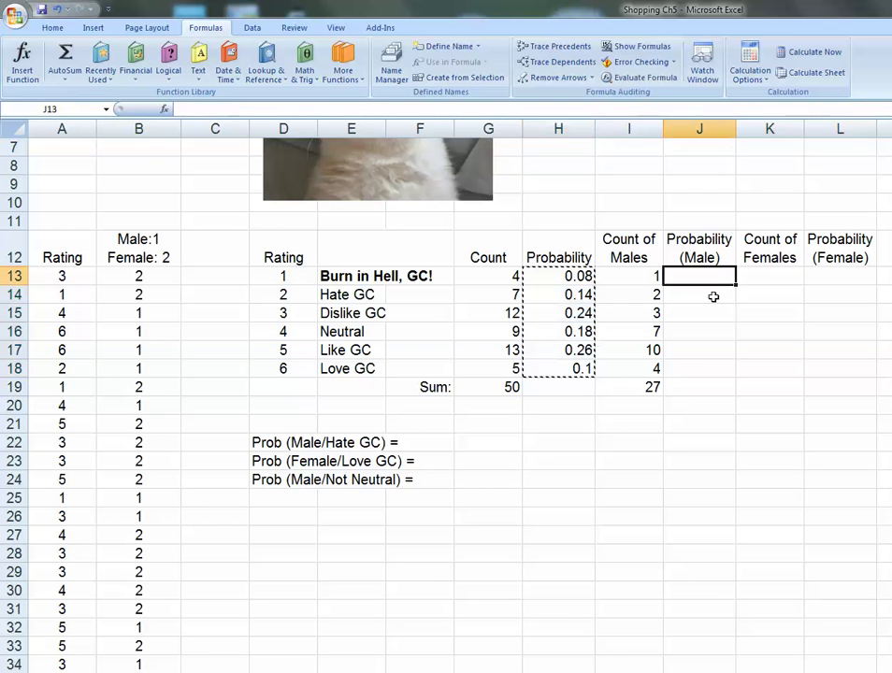
key(ctrl+v)
click(702, 347)
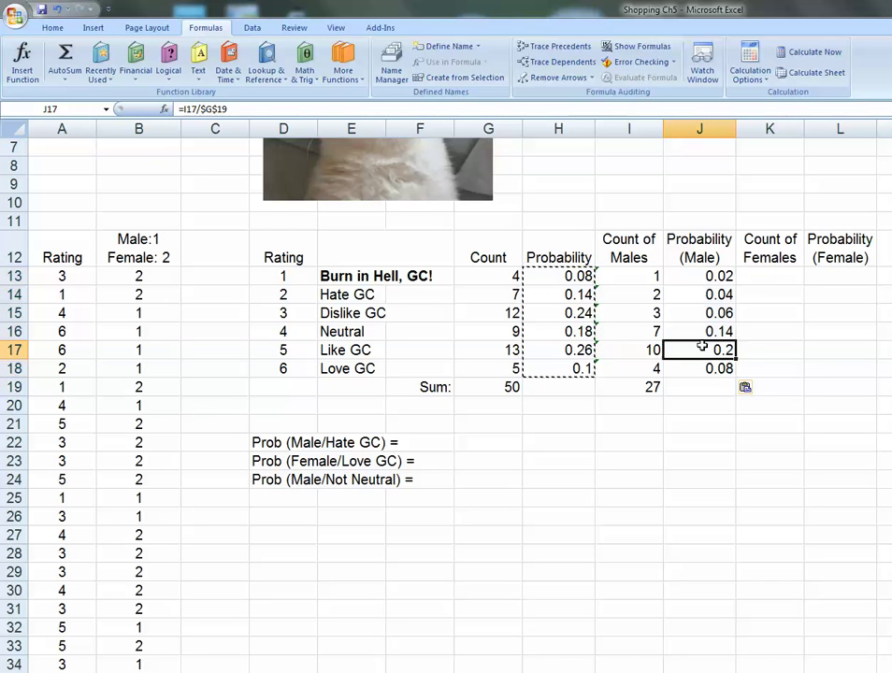
click(706, 277)
key(Escape)
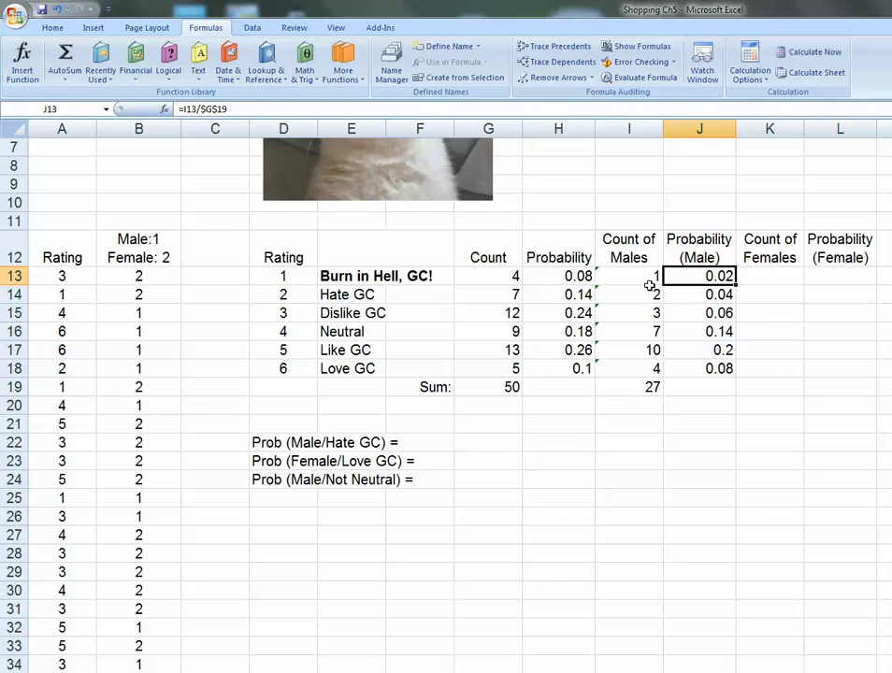
Make J13 divide by the male total in column I and fill it down to J18.
double_click(697, 277)
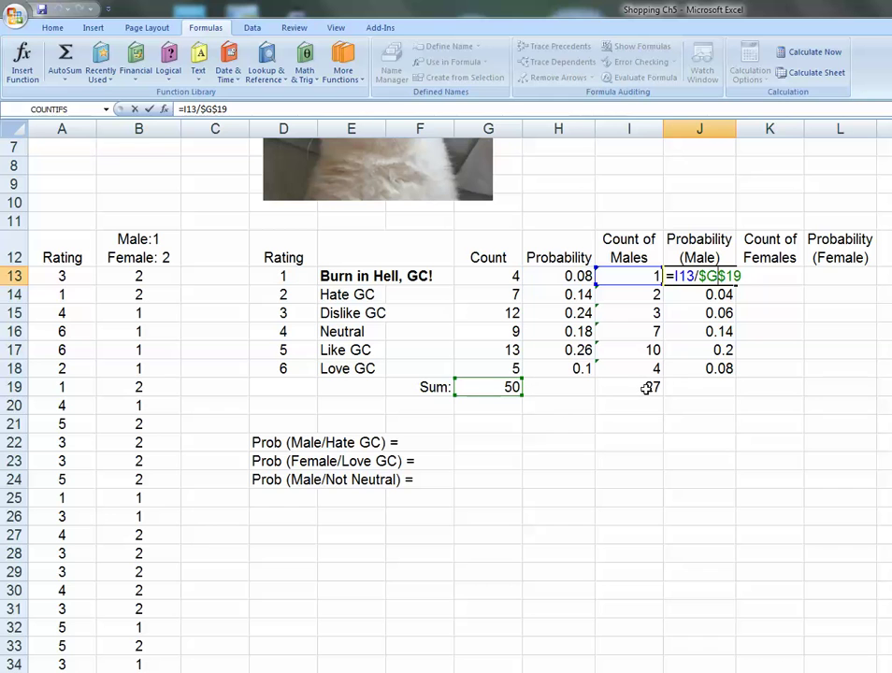
key(BackSpace)
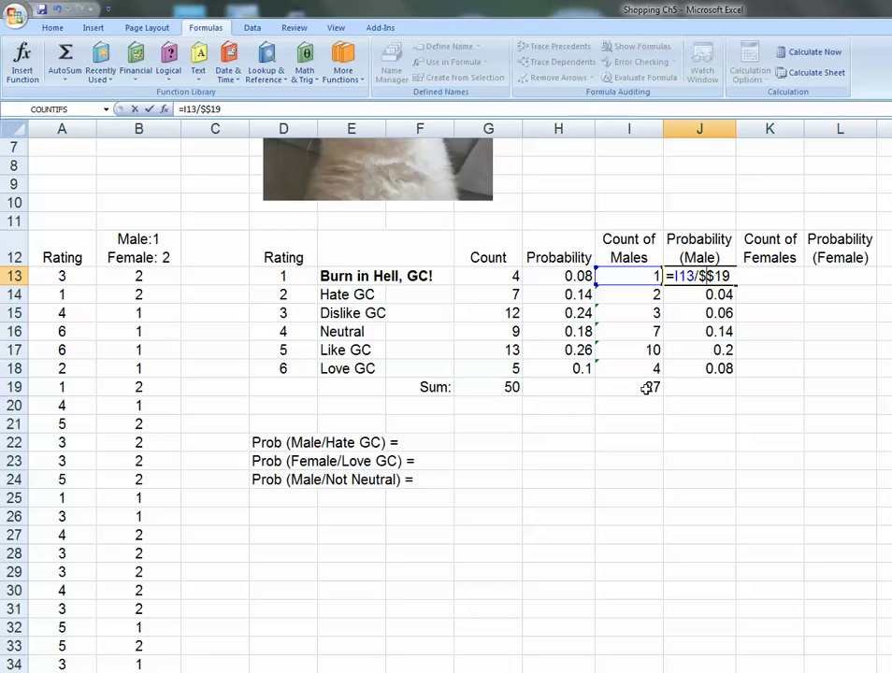
text(I)
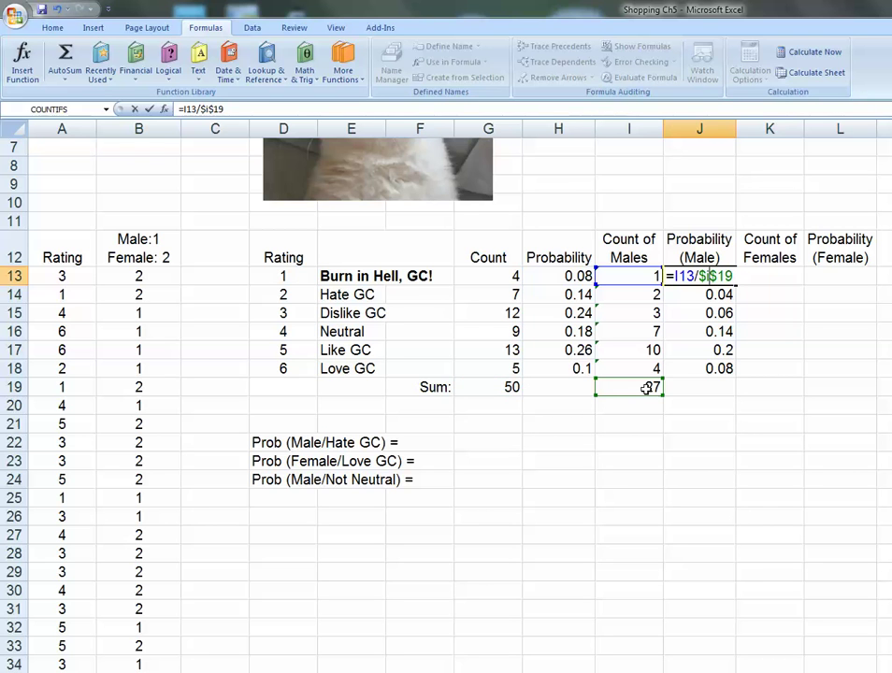
key(Return)
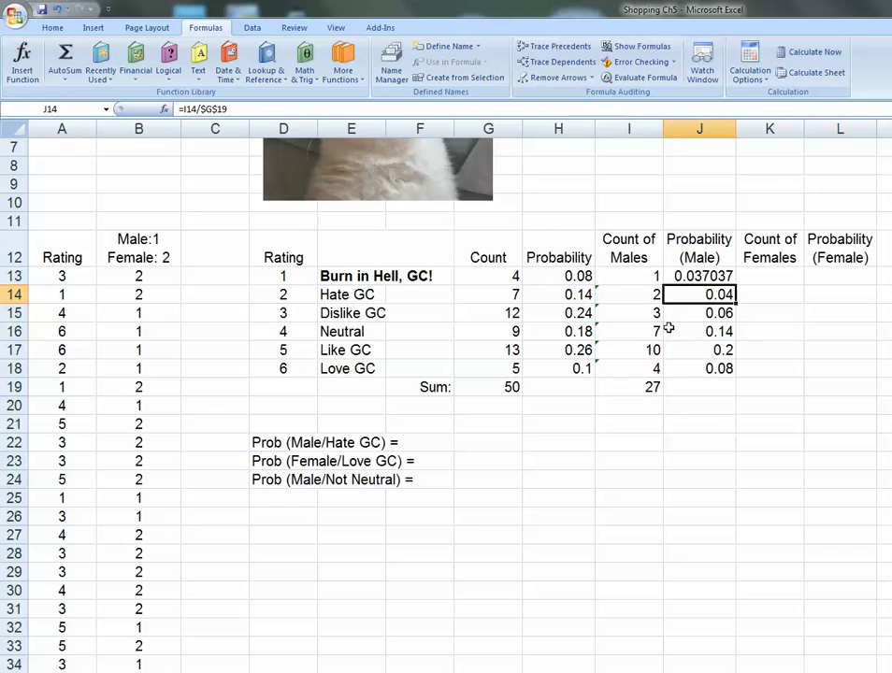
key(Up)
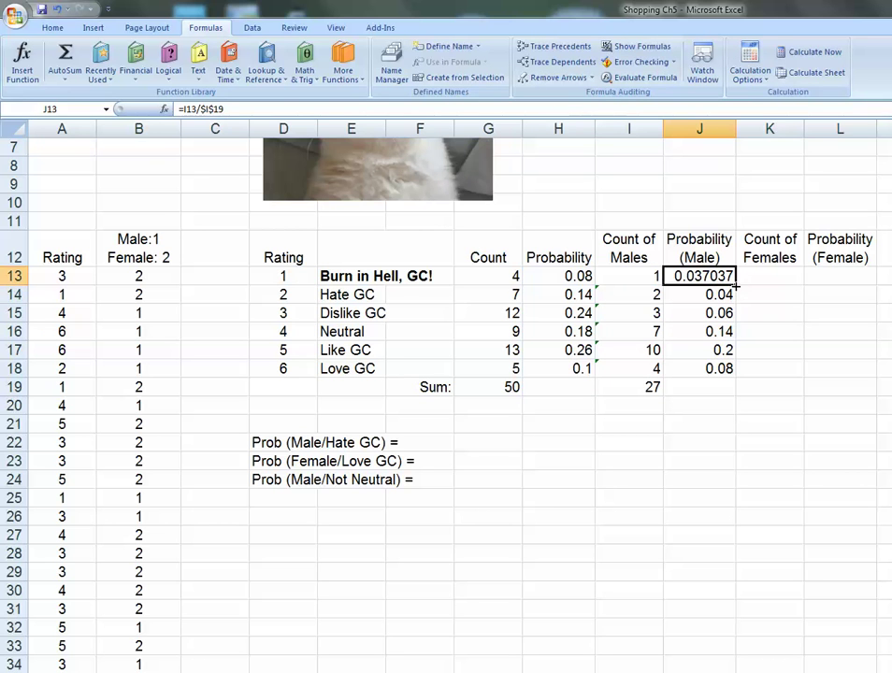
drag(737, 290, 737, 372)
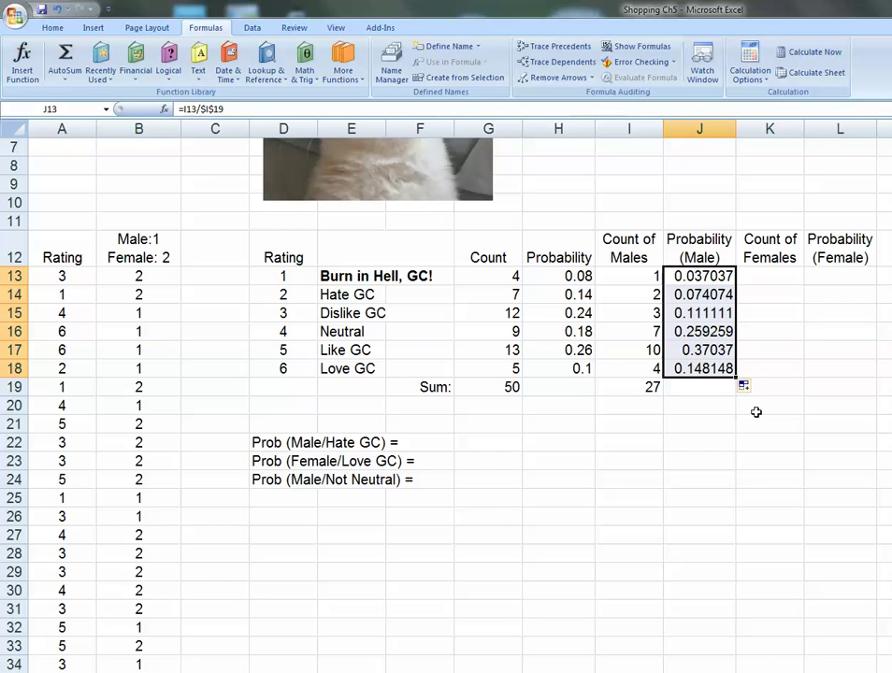
Format J13:J18 as Number with two decimal places.
click(52, 29)
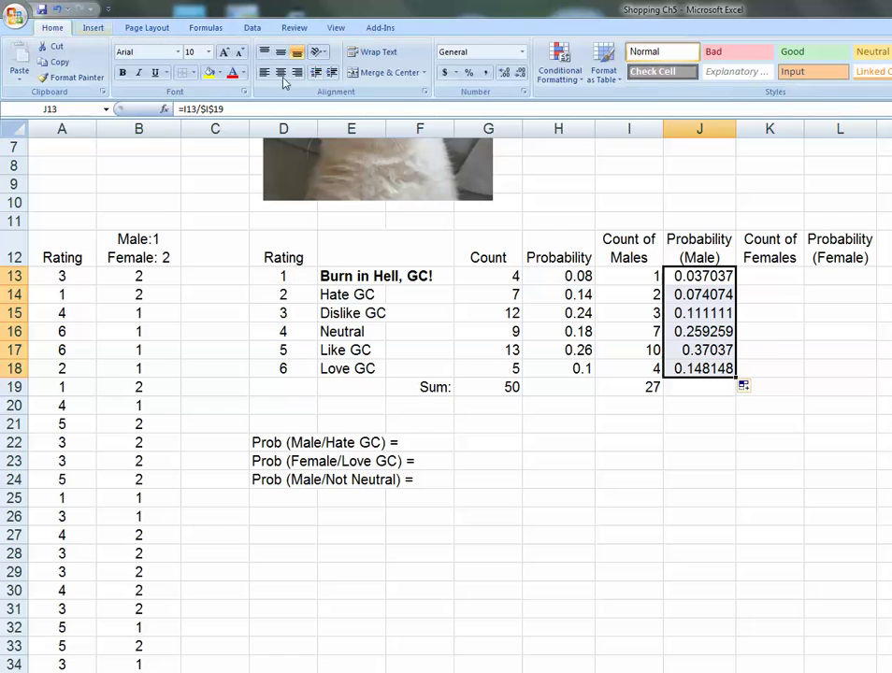
click(520, 53)
click(487, 101)
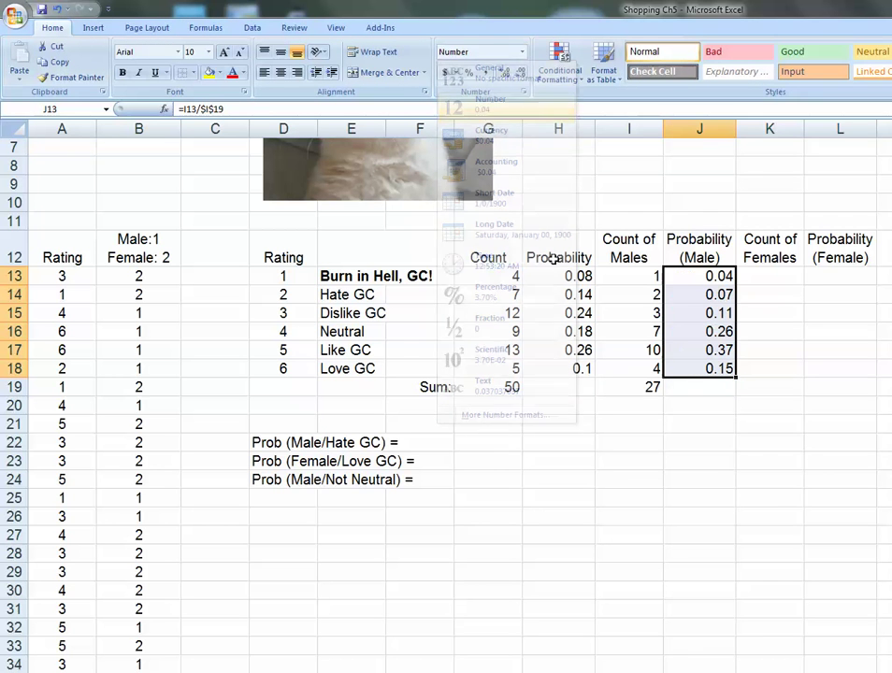
click(690, 417)
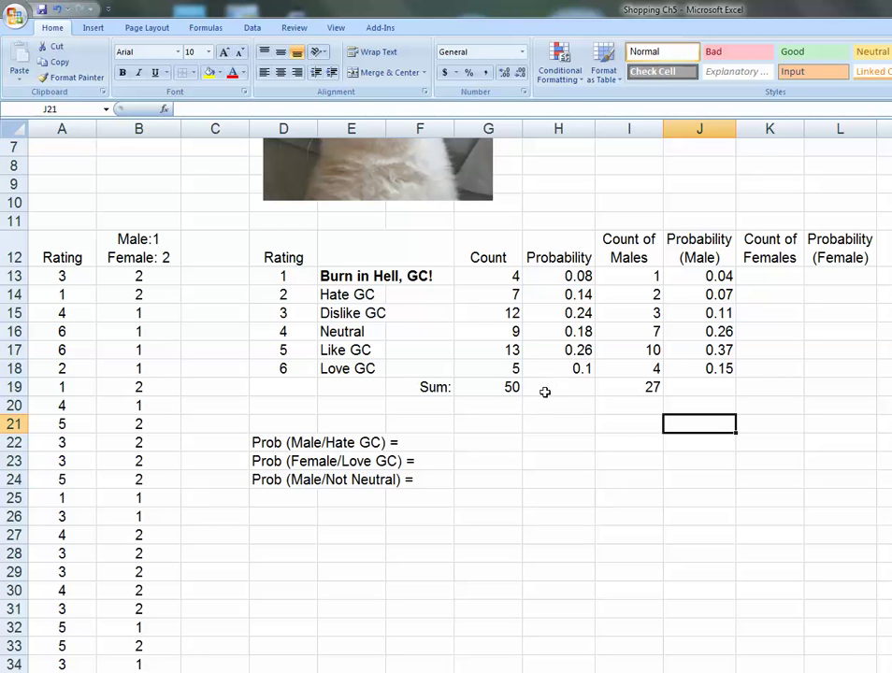
Extend the Sum formulas into H19 and J19 to total both probability columns.
click(514, 392)
drag(522, 397, 576, 393)
click(646, 391)
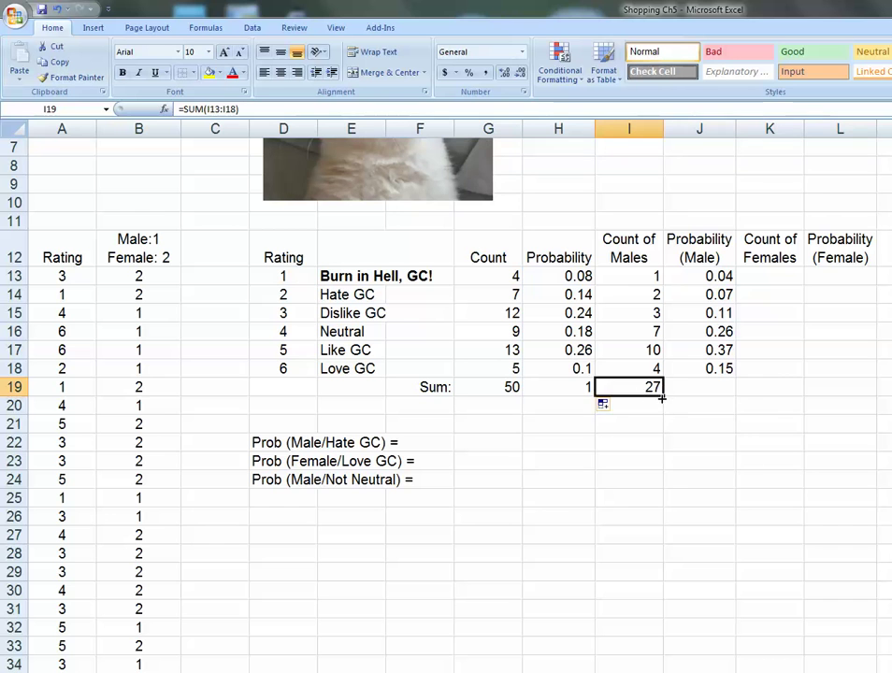
drag(663, 396, 710, 397)
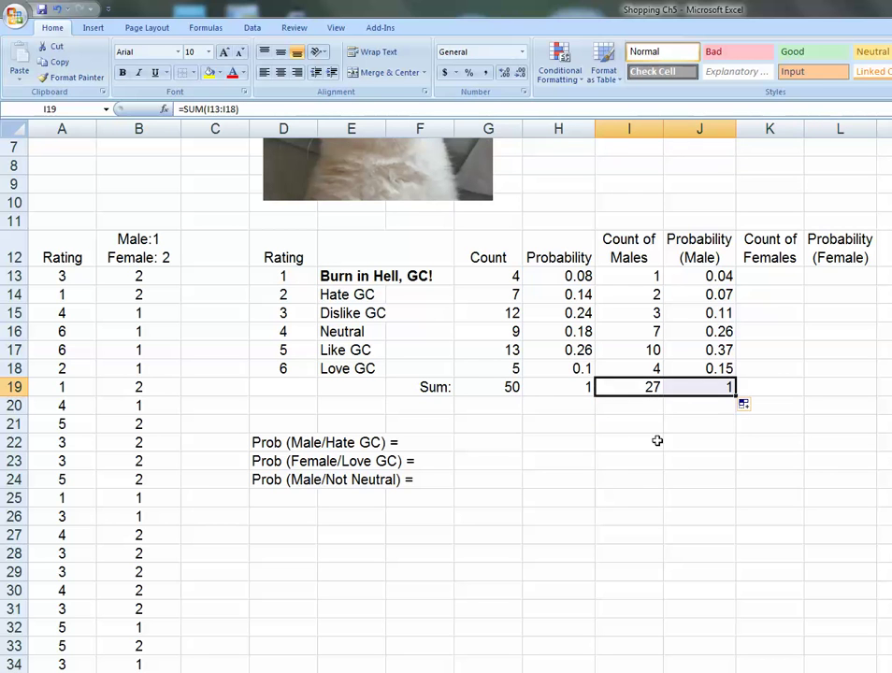
click(655, 441)
click(567, 391)
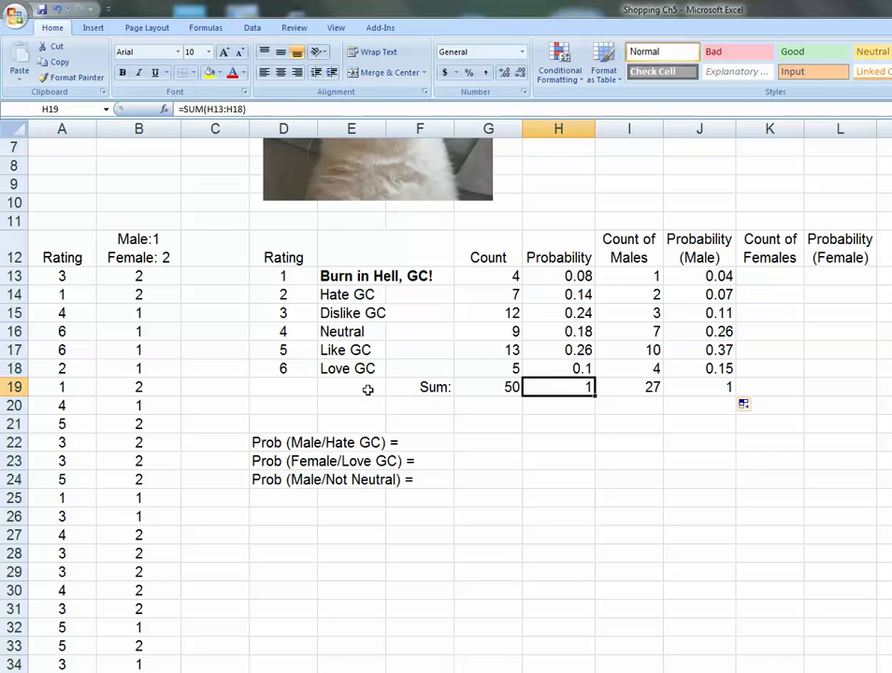
Bold the Sum row F19:J19 and colour the male probabilities J13:J18 red.
drag(429, 389, 689, 390)
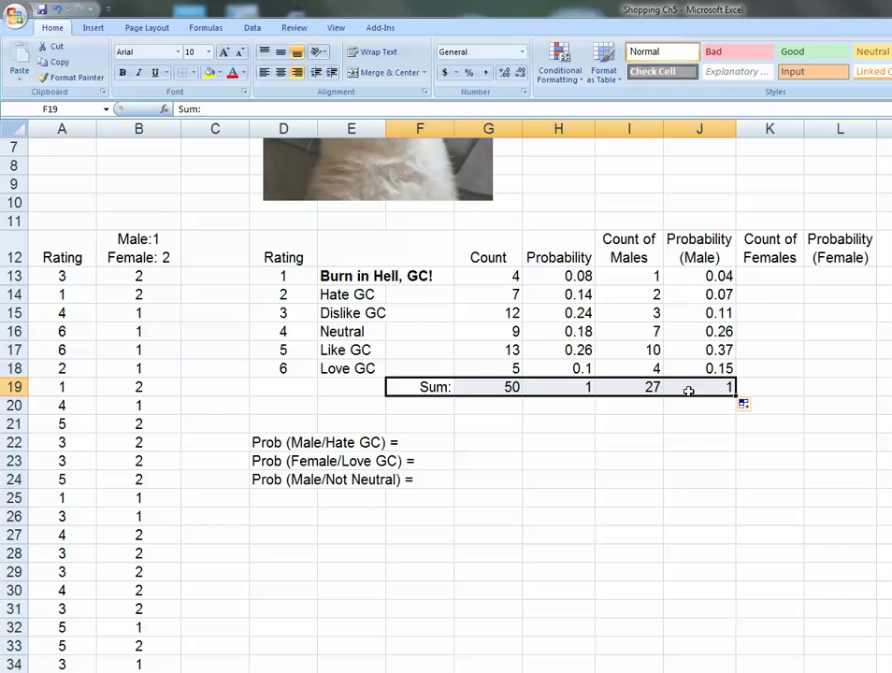
click(122, 73)
click(665, 511)
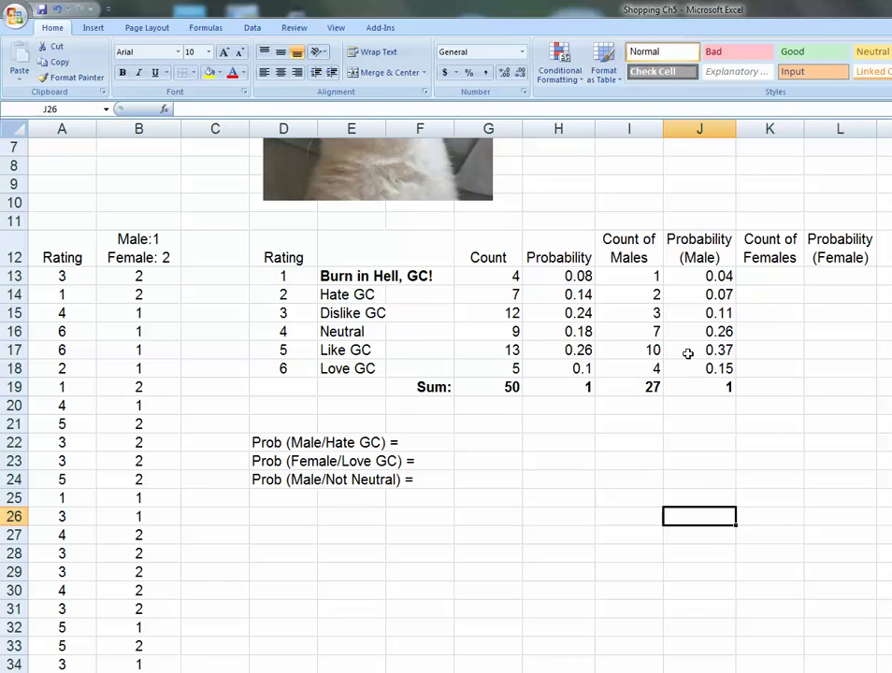
drag(713, 276, 711, 370)
click(232, 73)
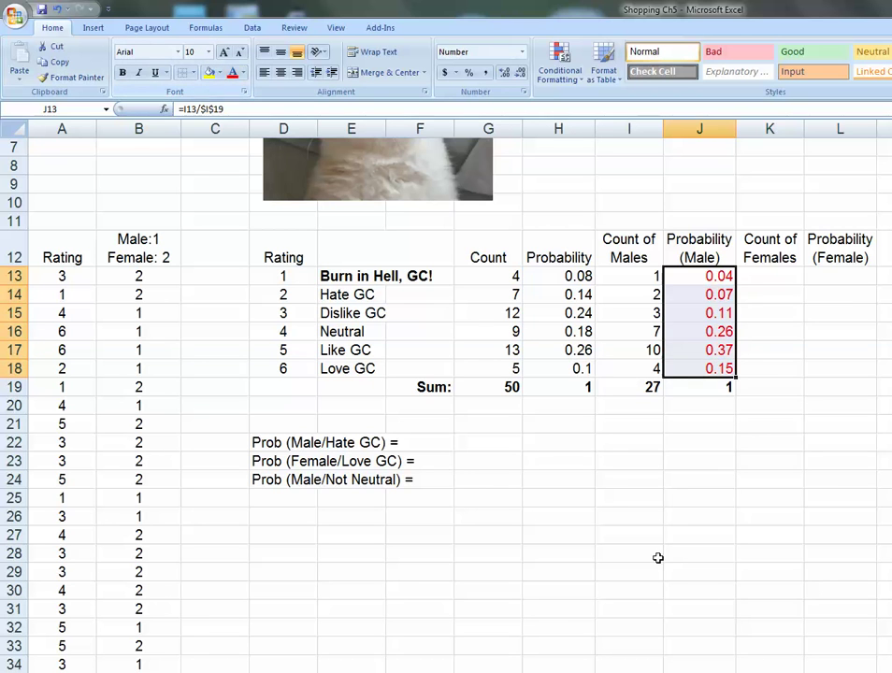
click(696, 576)
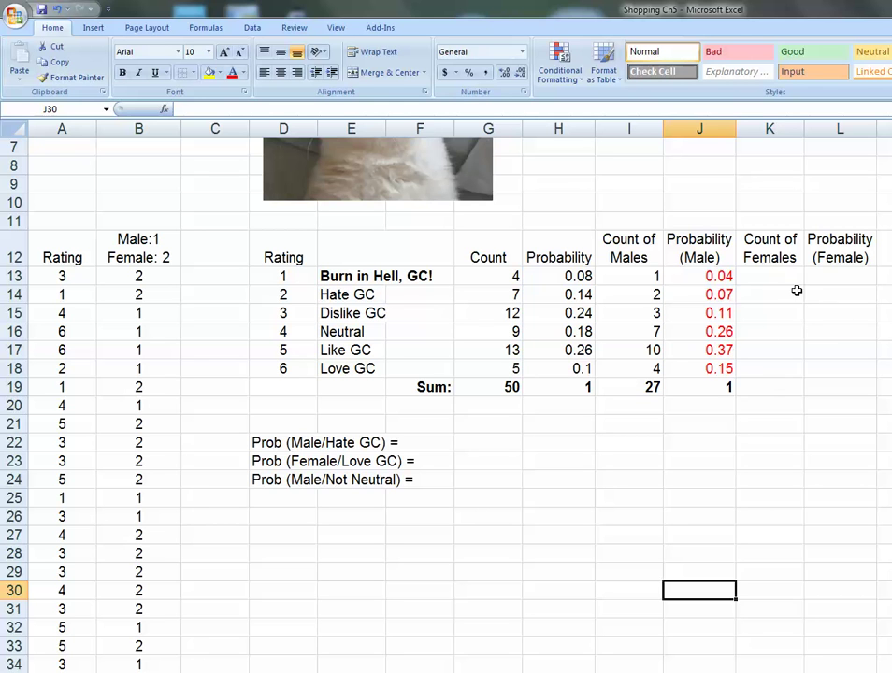
Copy the male block I13:J19 into the female columns K13:L19.
click(621, 279)
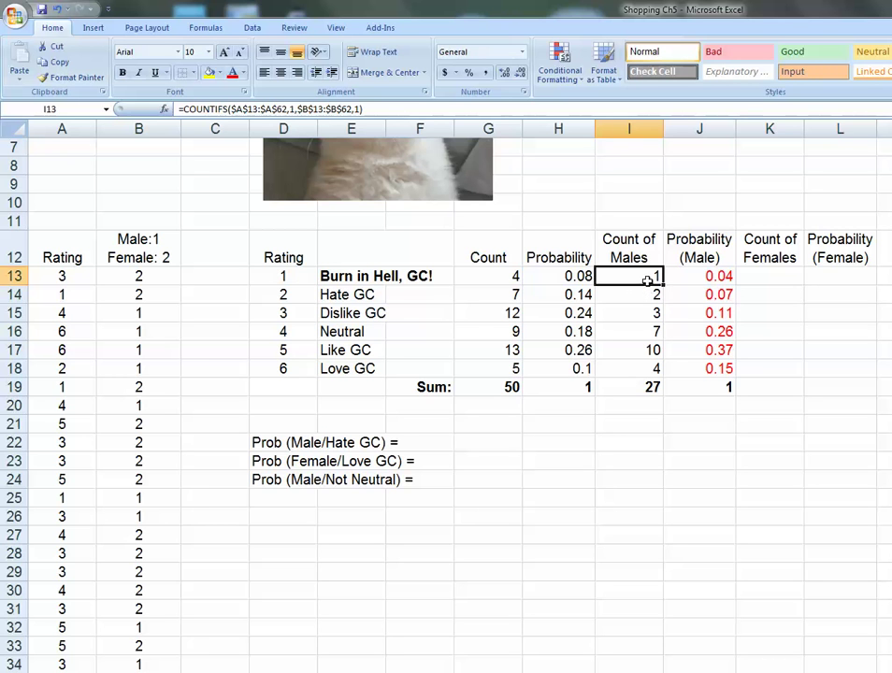
drag(663, 284, 720, 367)
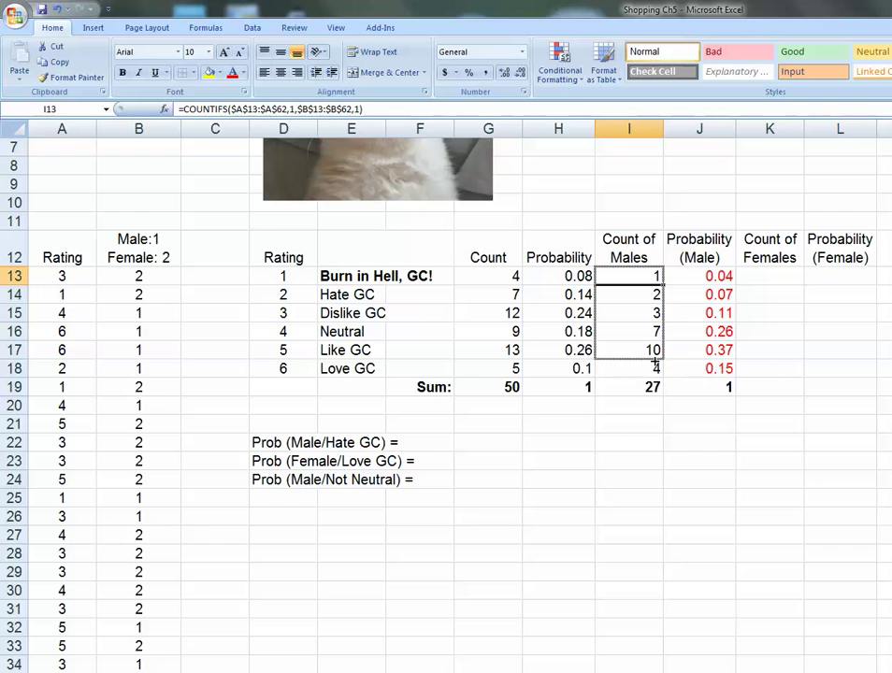
drag(656, 365, 726, 383)
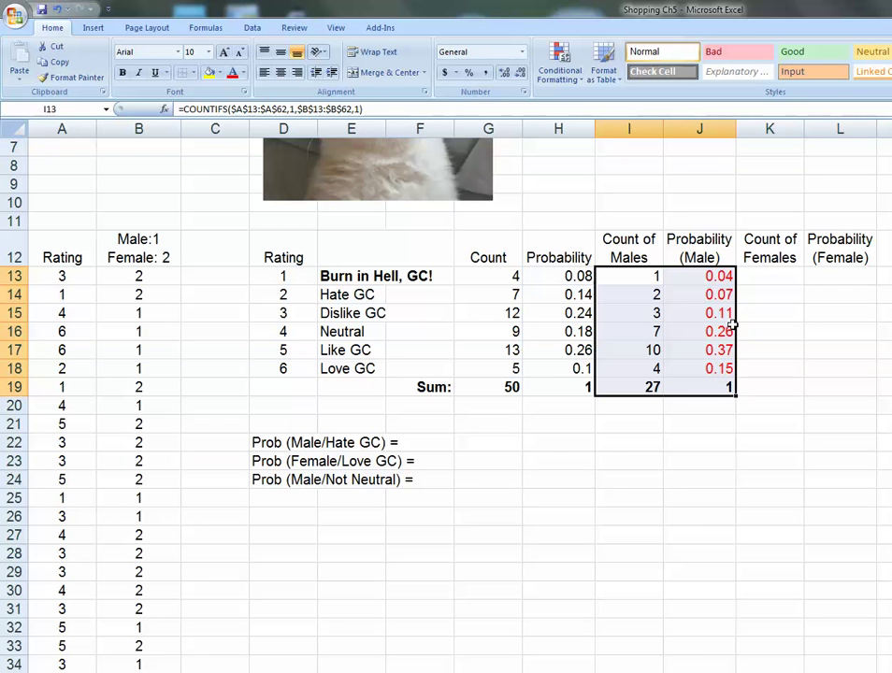
drag(737, 327, 824, 339)
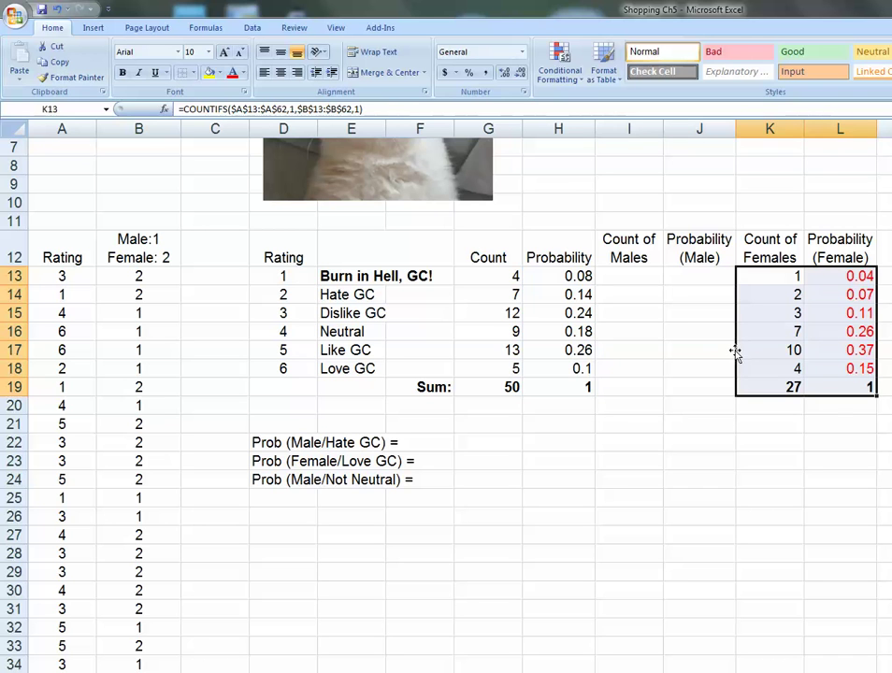
click(54, 9)
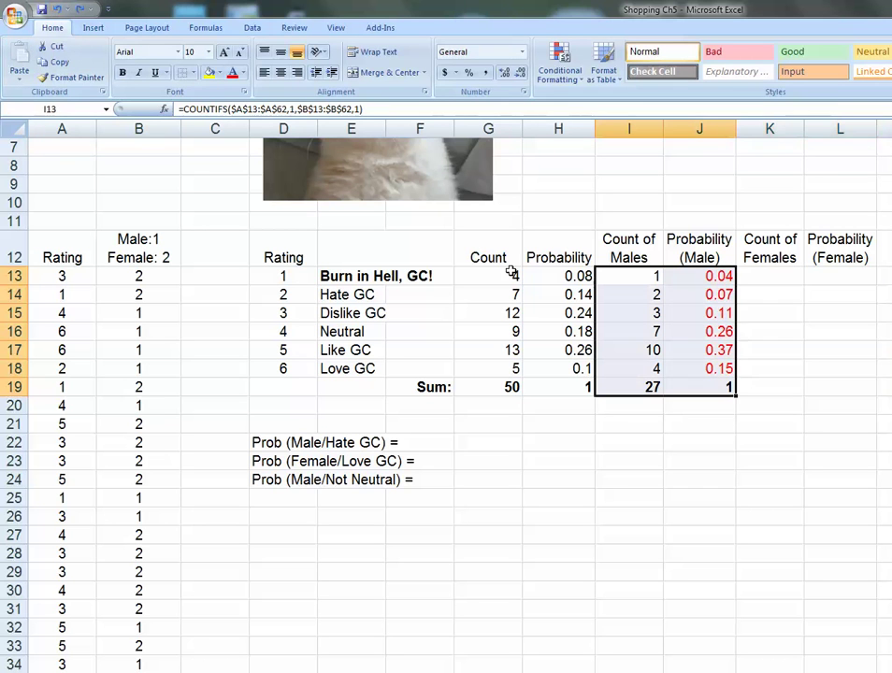
drag(738, 330, 818, 323)
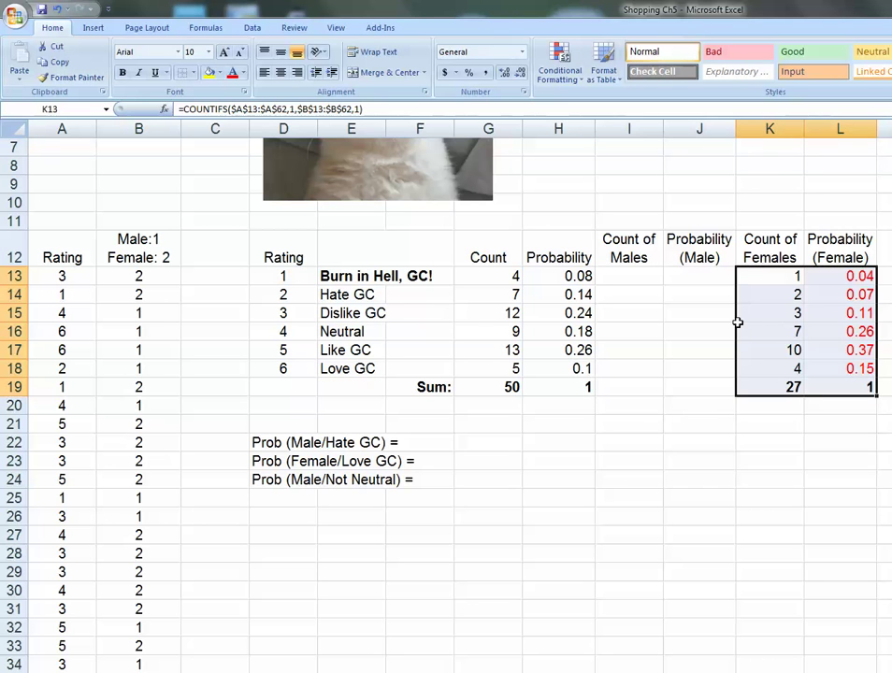
drag(739, 330, 655, 322)
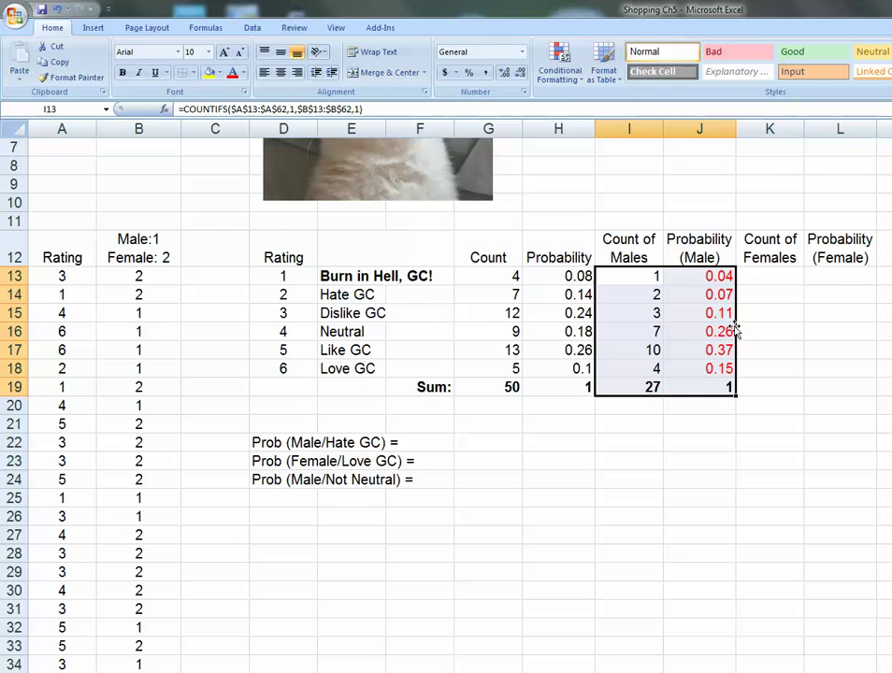
drag(738, 330, 815, 324)
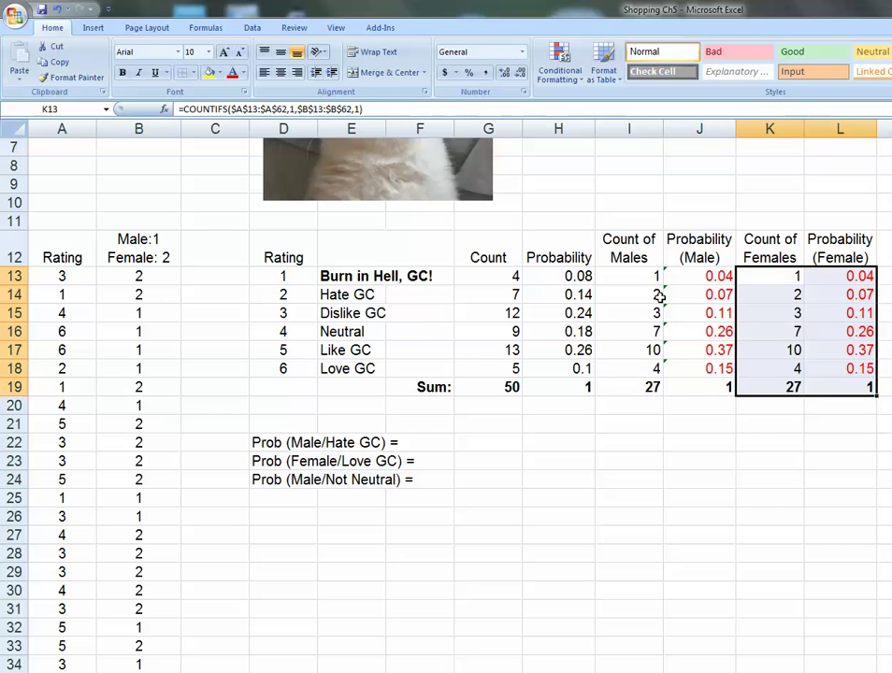
click(720, 477)
click(776, 277)
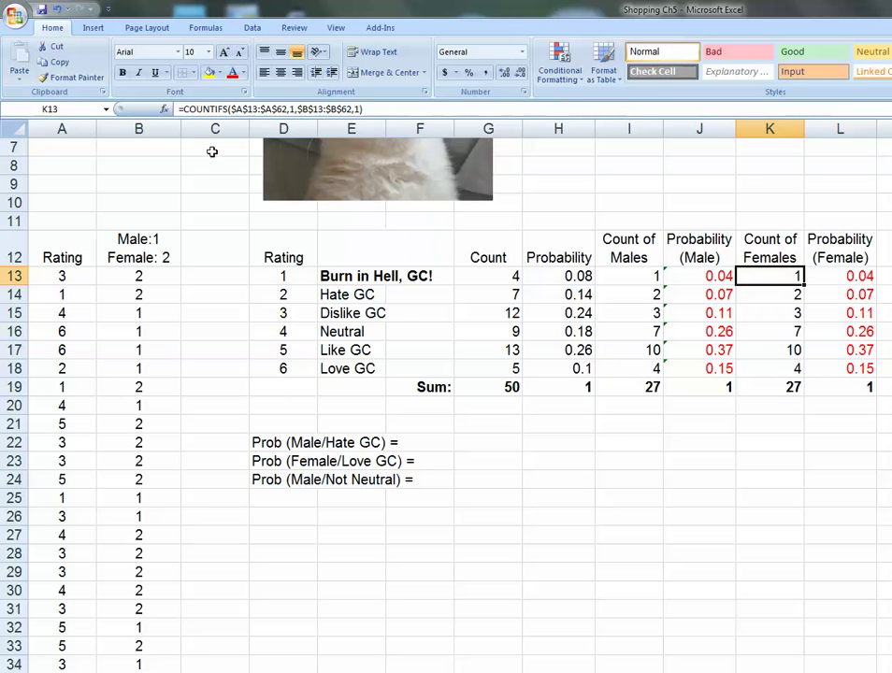
Change K13's COUNTIFS gender criterion from 1 to 2 so it shows 3.
double_click(748, 283)
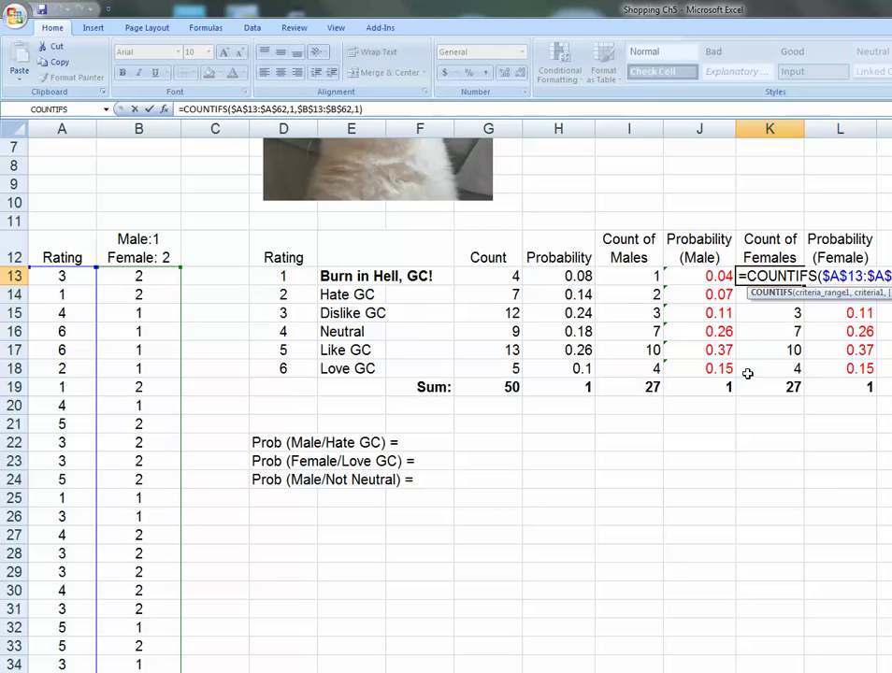
key(Right)
key(Right)
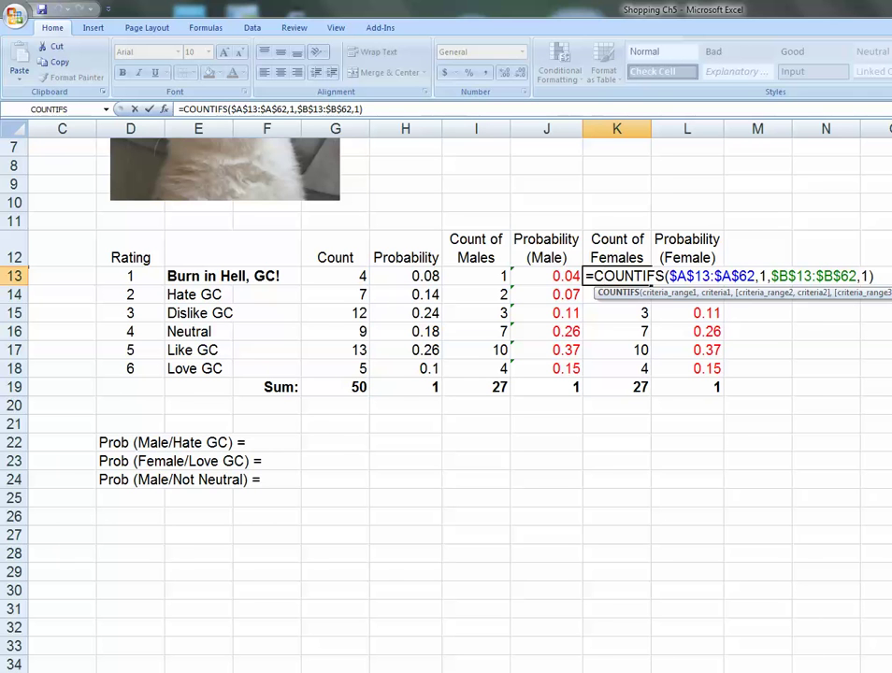
scroll(446, 402, left, 2)
scroll(446, 402, right, 2)
key(Left)
key(shift+Left)
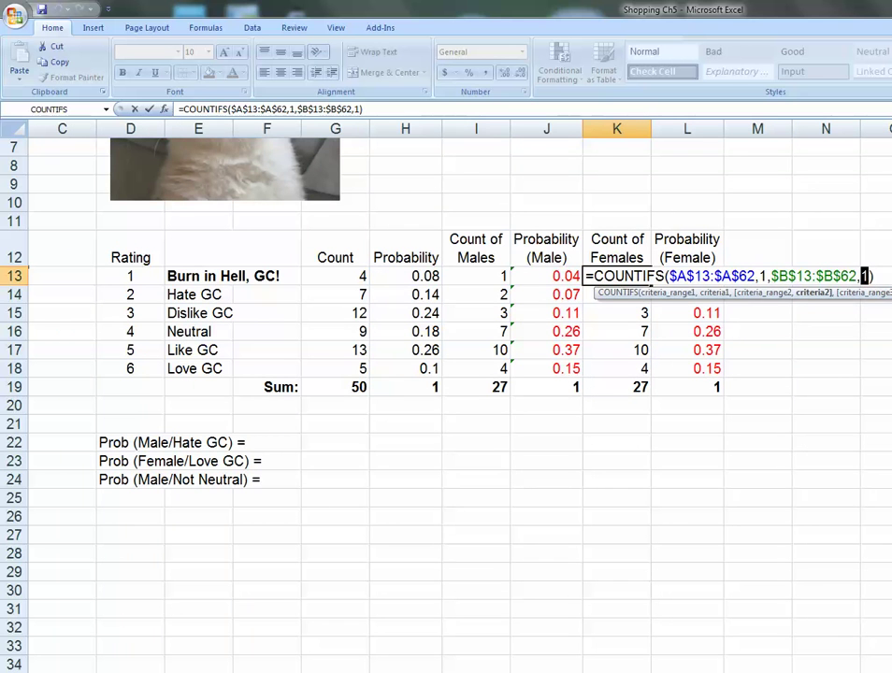
text(2)
key(Return)
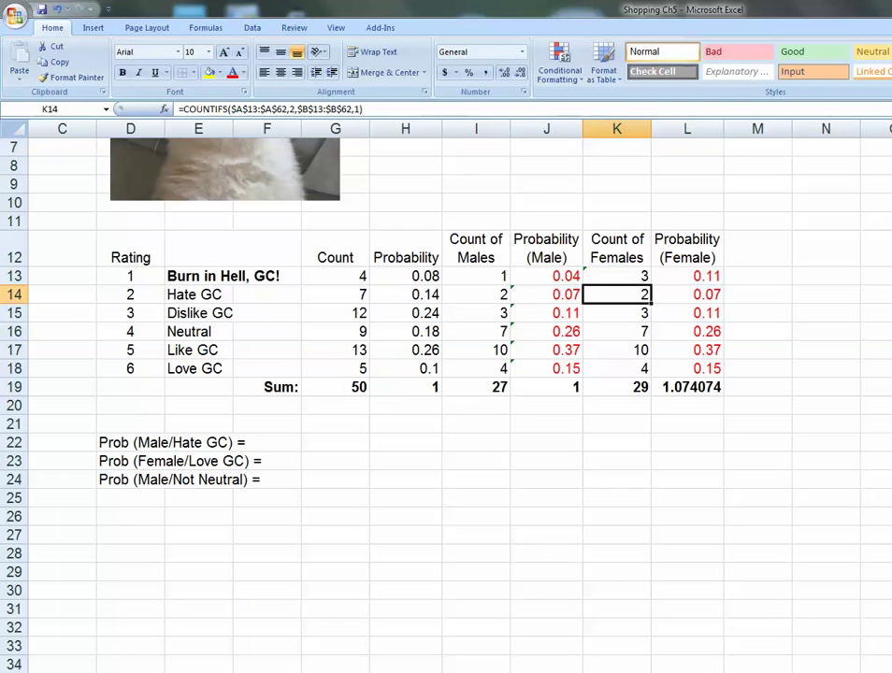
click(697, 277)
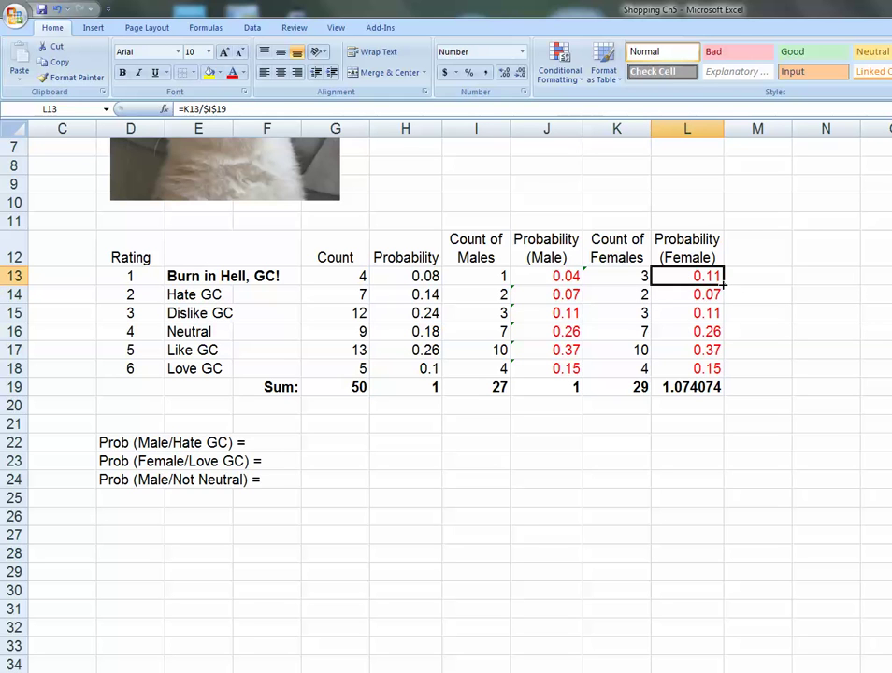
Fill the female probability formula down to L18 and review the K13 and K14 count formulas.
drag(723, 286, 723, 374)
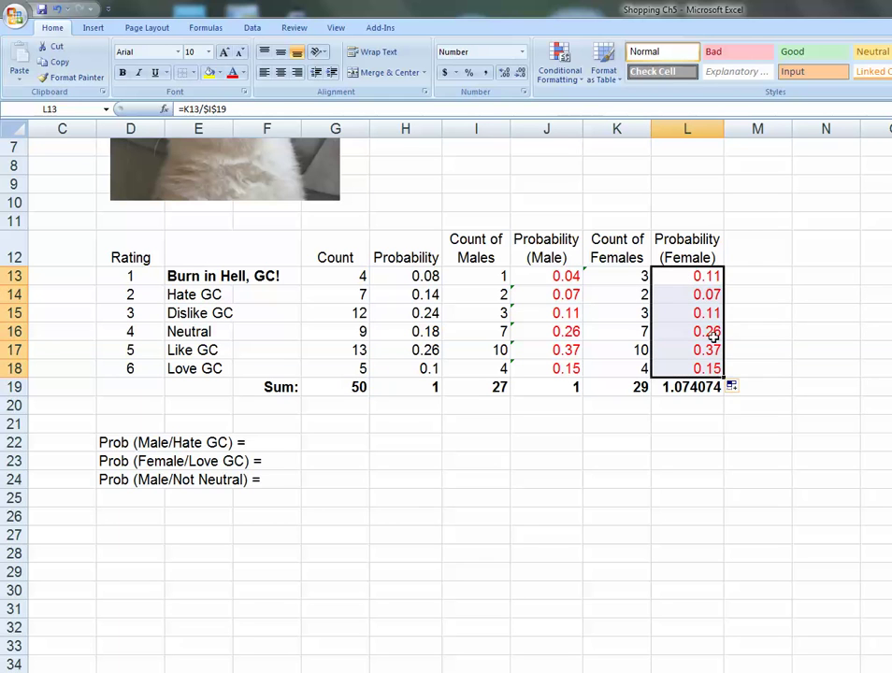
click(707, 280)
click(700, 296)
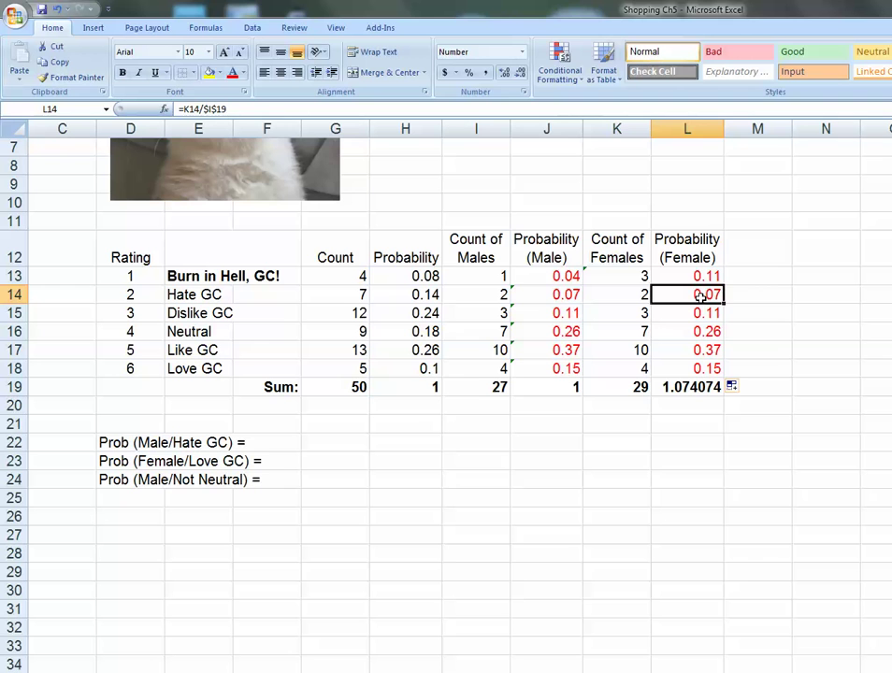
click(633, 277)
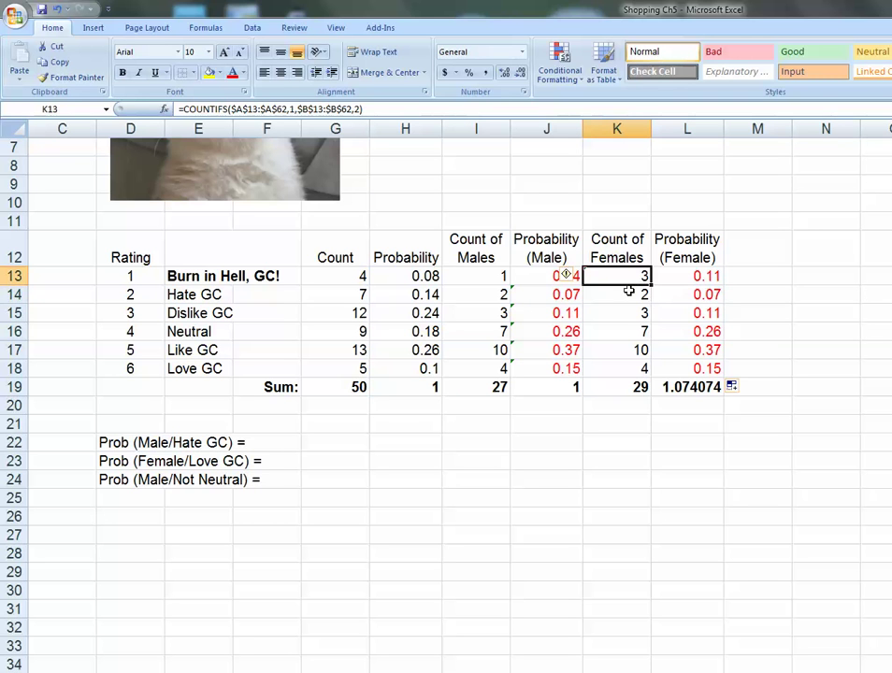
click(629, 291)
click(628, 277)
click(629, 292)
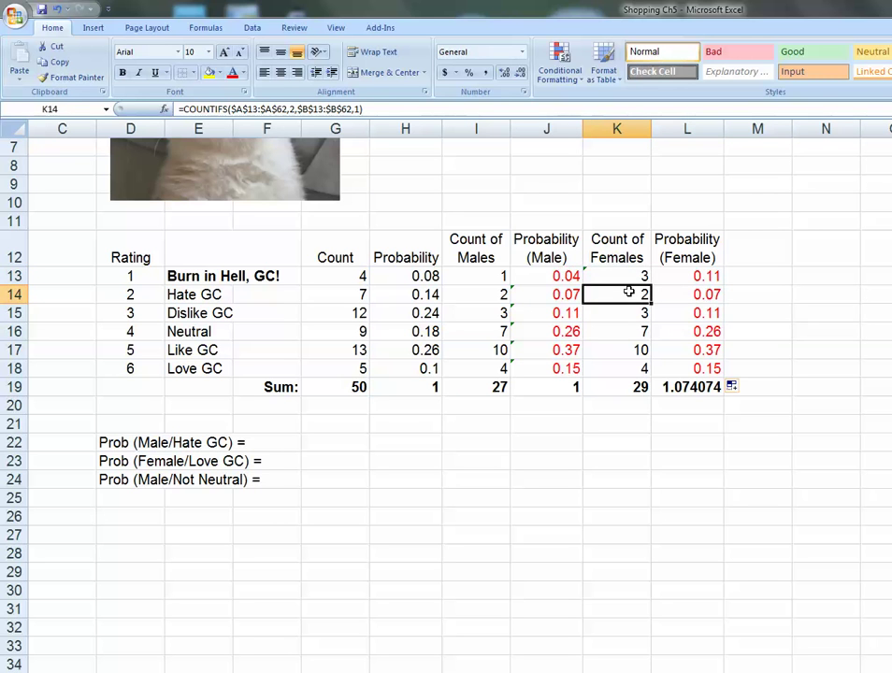
click(632, 277)
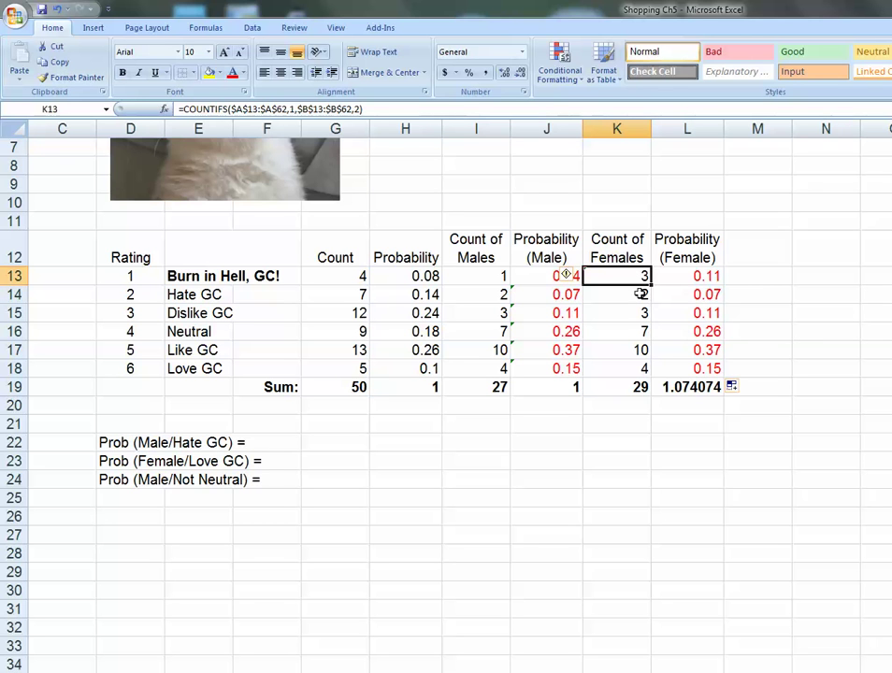
Switch the gender criterion in K14 and K15 from 1 to 2, giving 5 and 9.
click(642, 294)
double_click(636, 294)
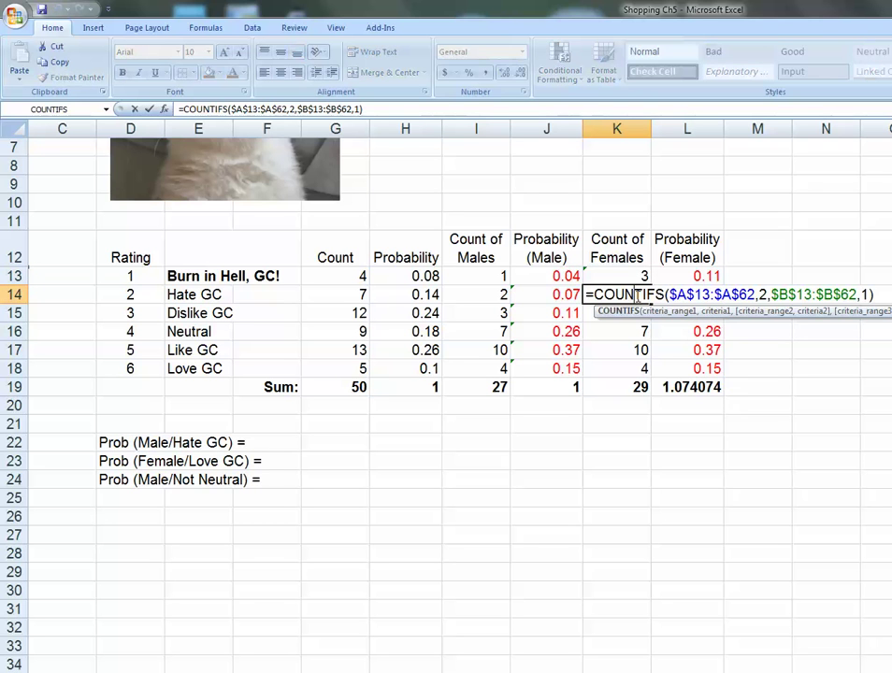
click(862, 295)
key(Delete)
text(2)
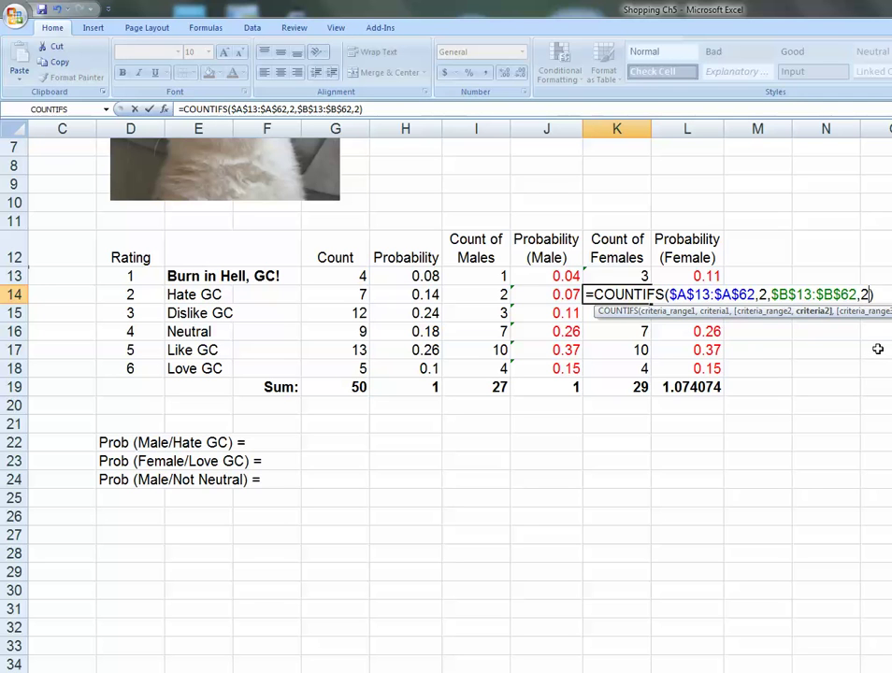
key(Return)
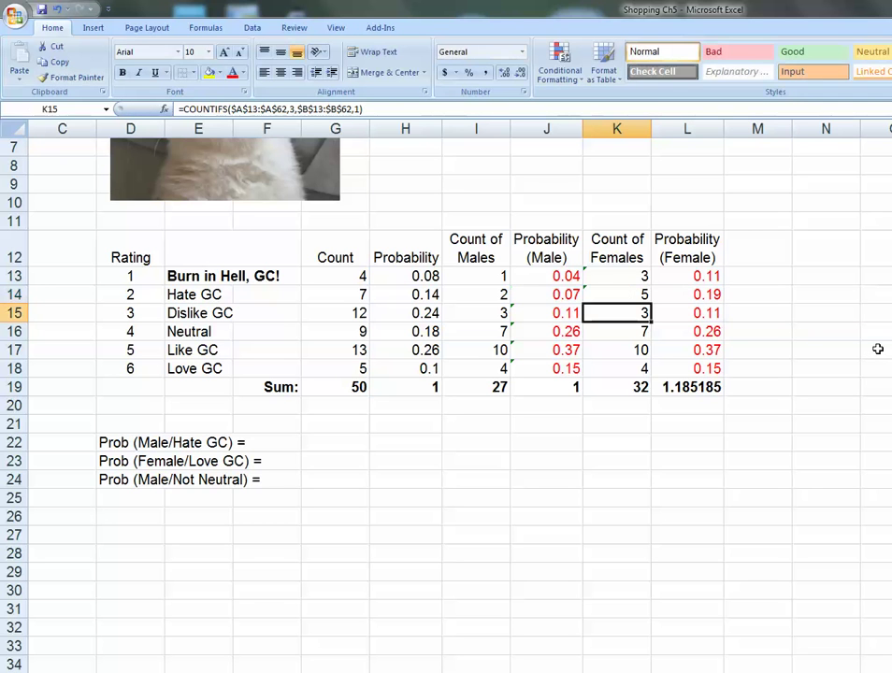
double_click(634, 315)
double_click(862, 314)
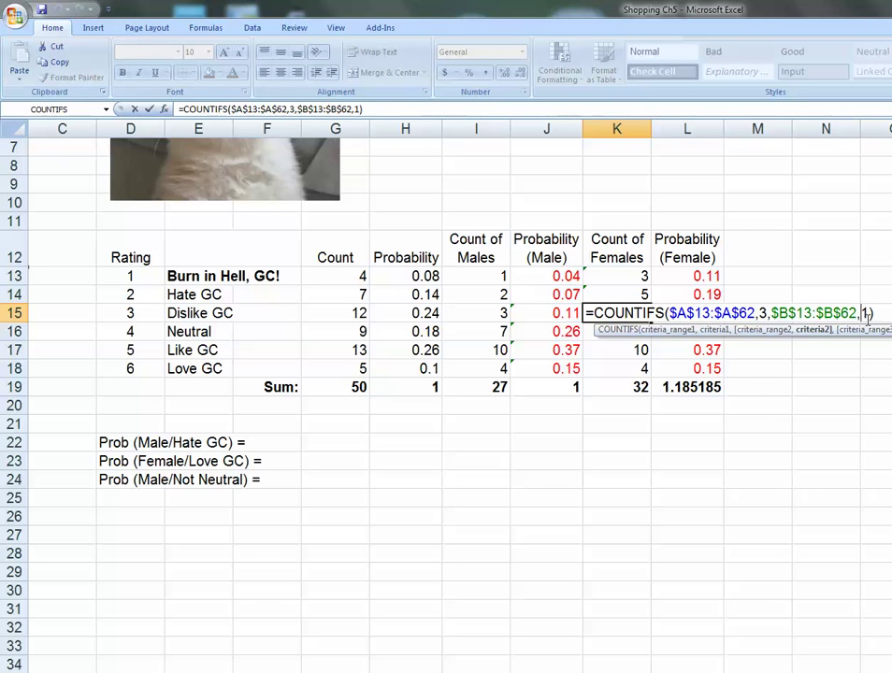
text(2)
key(Return)
Switch the gender criterion in K17 and K18 from 1 to 2, giving 3 and 1.
click(639, 349)
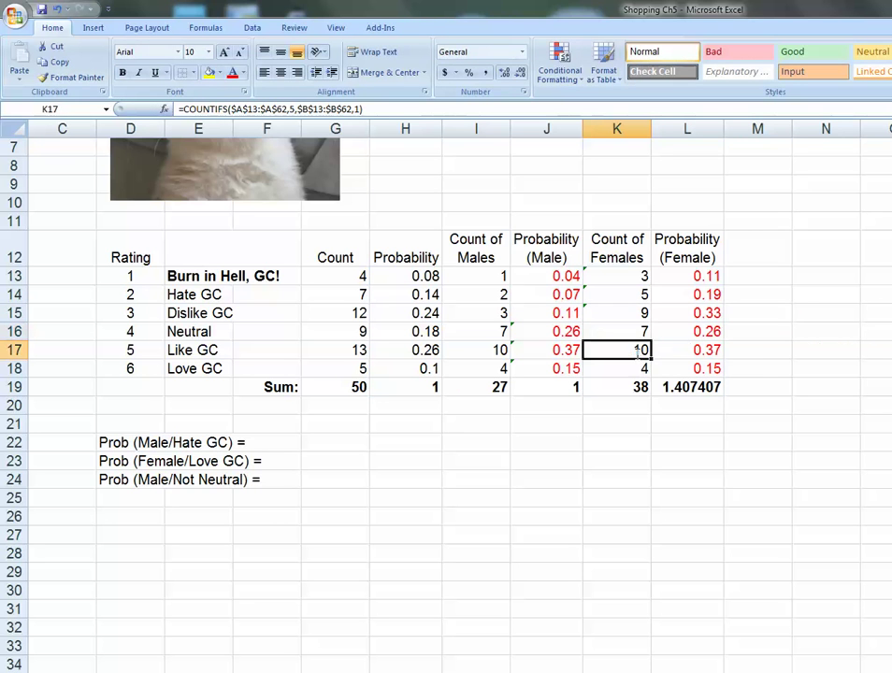
double_click(639, 349)
text(2)
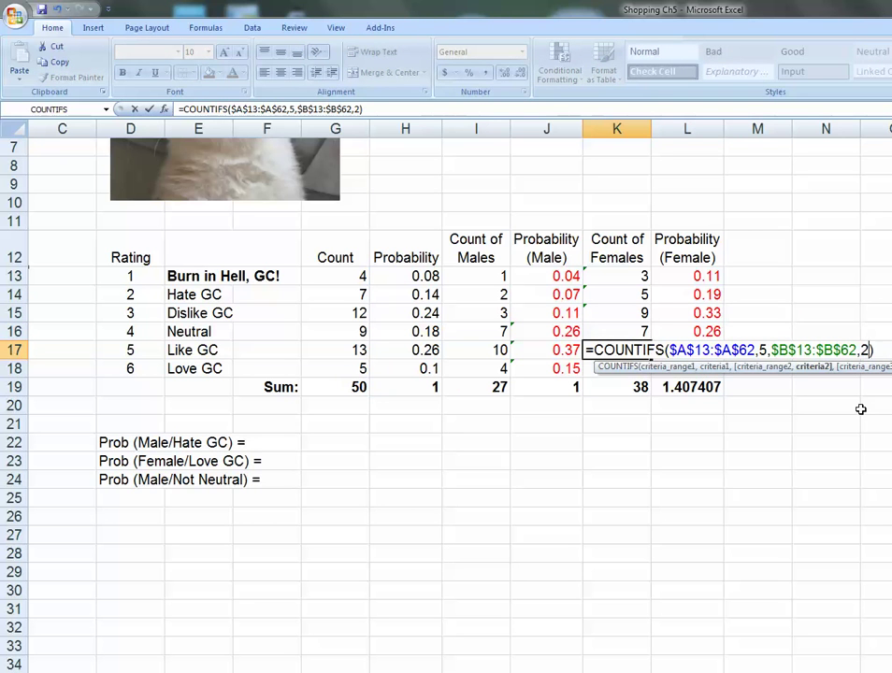
key(Return)
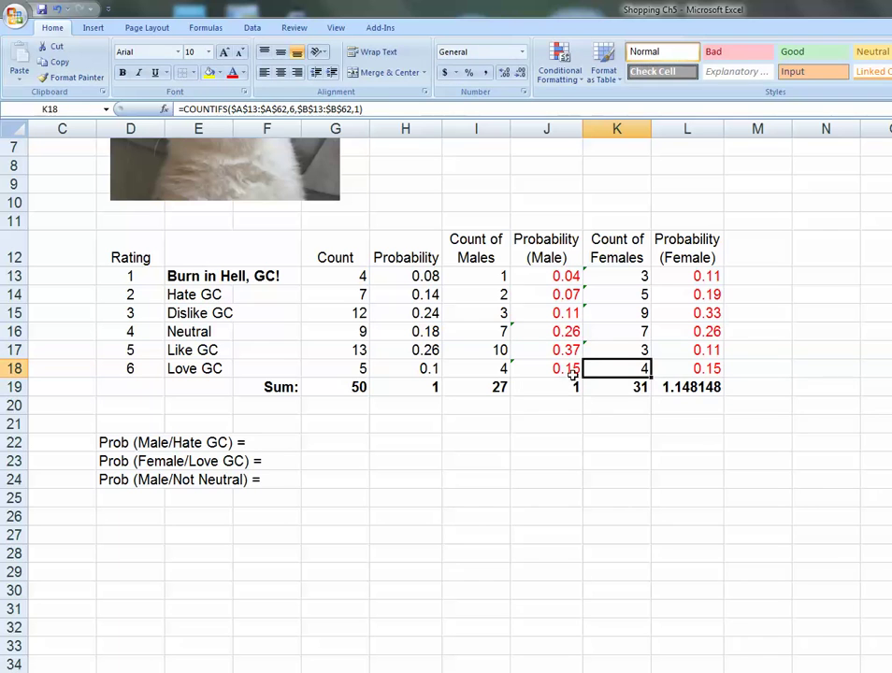
double_click(637, 371)
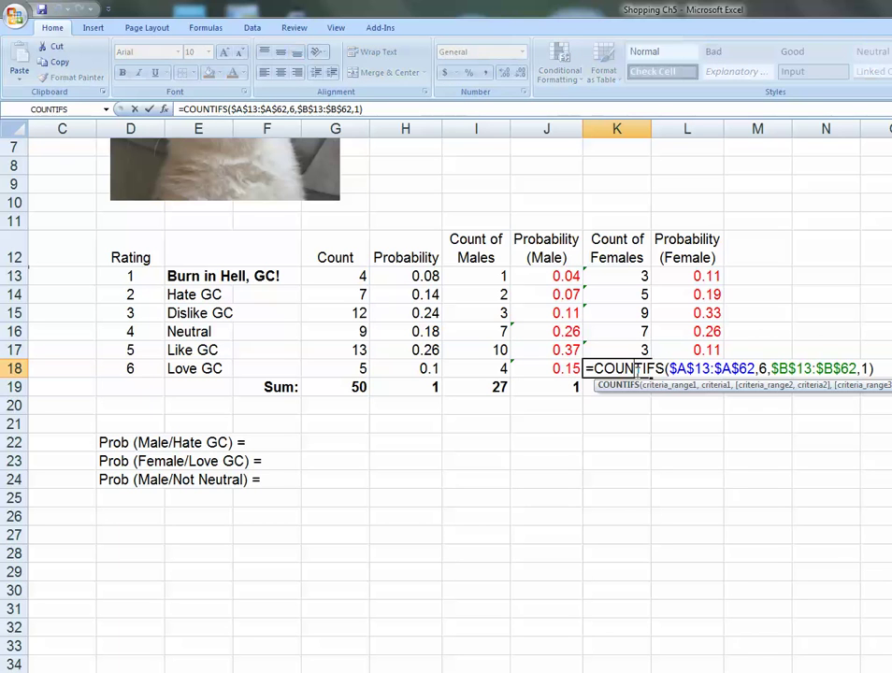
double_click(866, 369)
text(2)
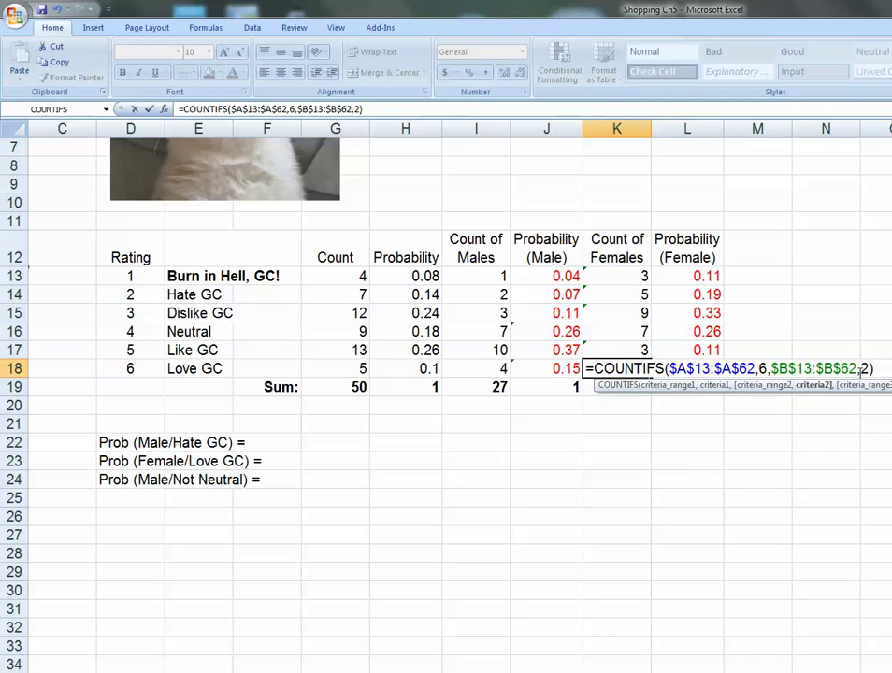
key(Return)
click(644, 425)
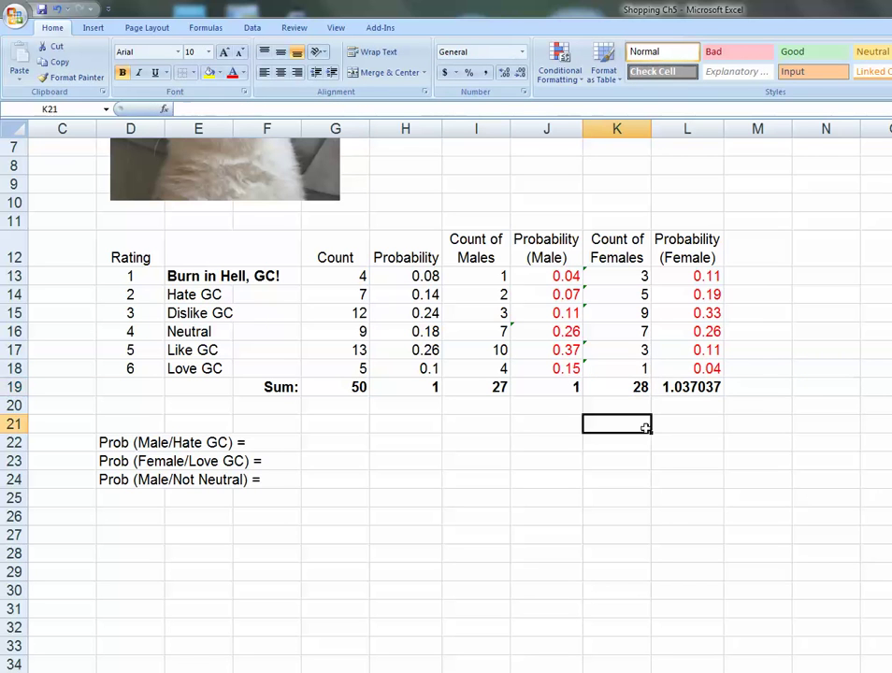
Compare the female total in K19 with the male total in I19 and check K13's formula.
click(620, 387)
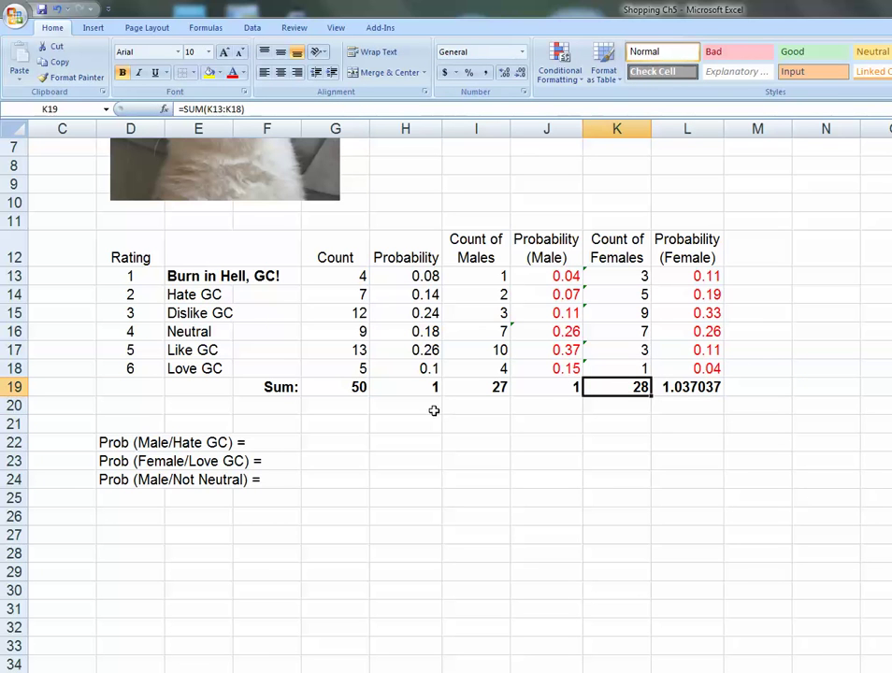
click(463, 383)
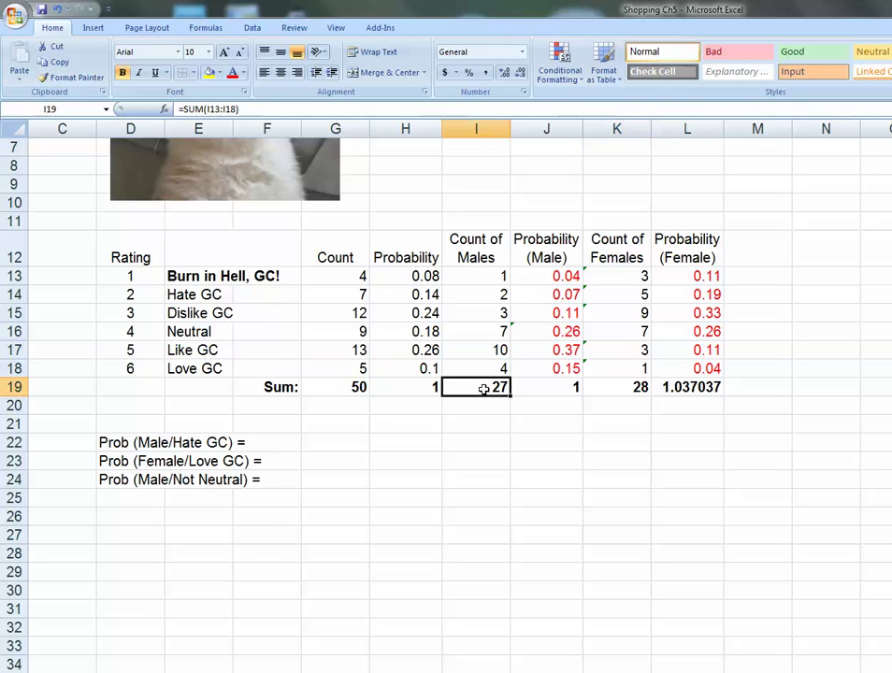
click(621, 386)
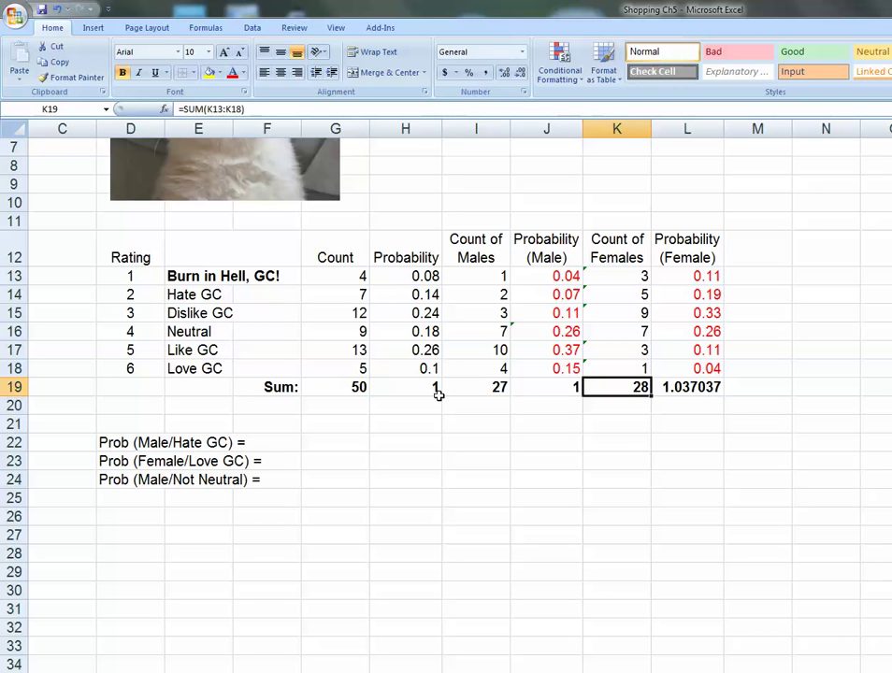
click(633, 278)
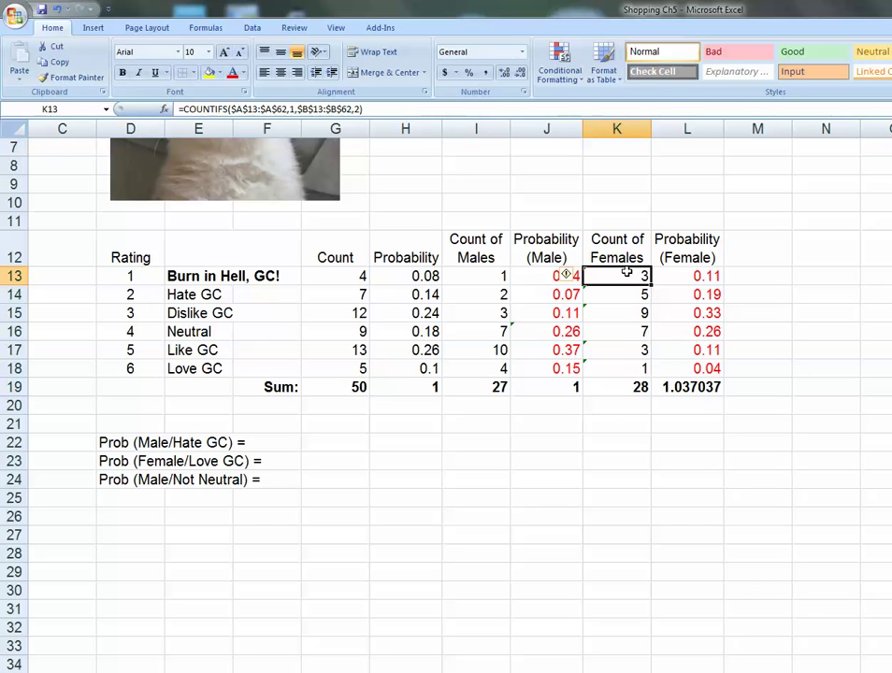
double_click(626, 277)
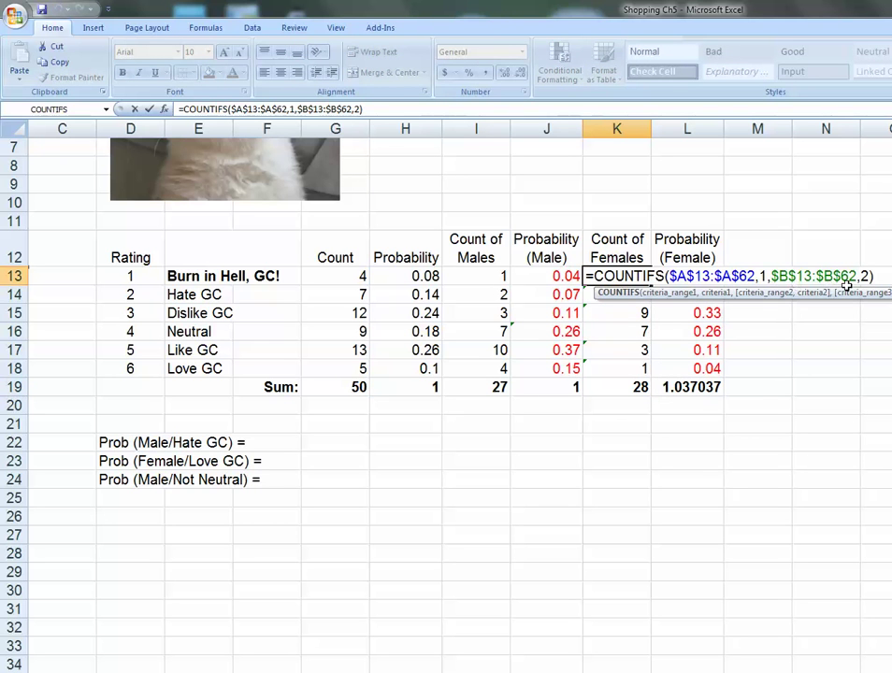
Inspect the K14 and K15 count formulas, cancelling an accidental edit.
double_click(588, 295)
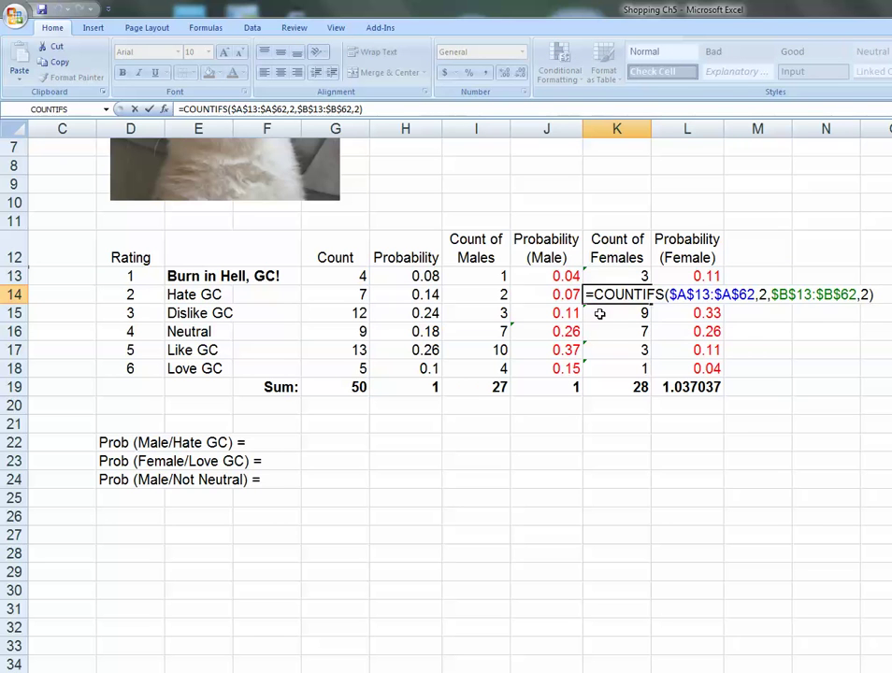
text(=)
click(600, 314)
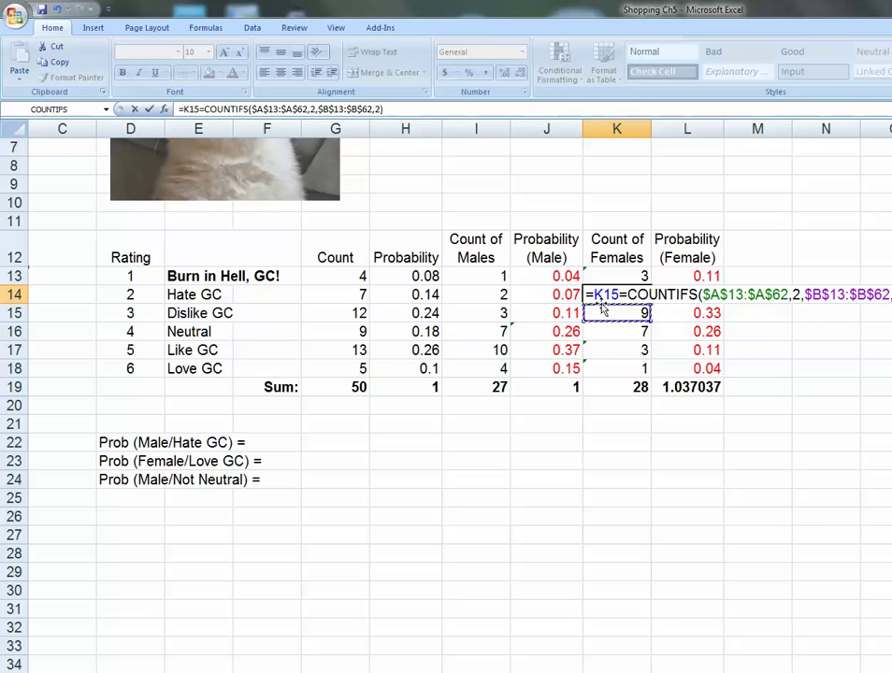
key(Escape)
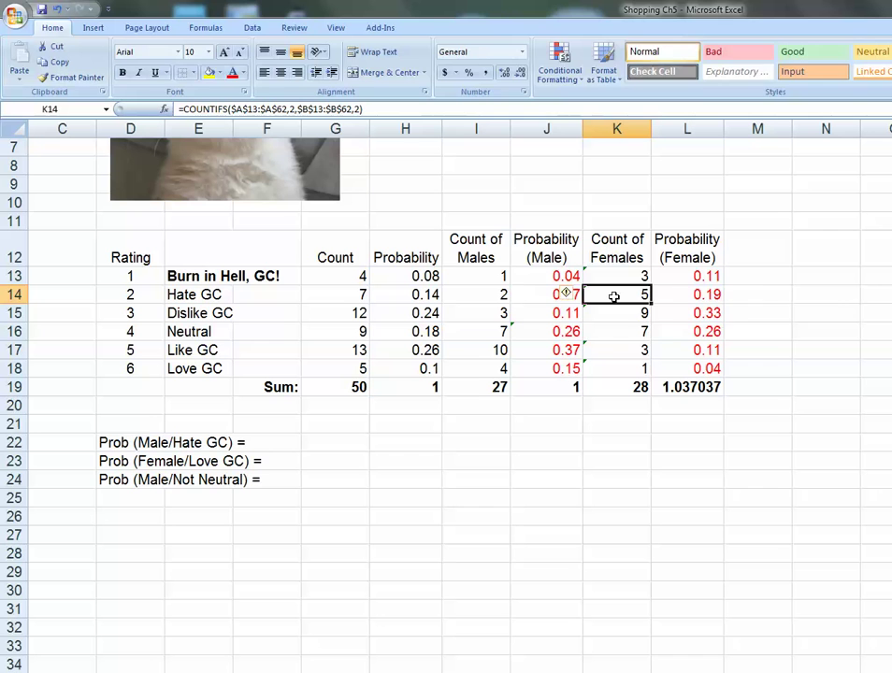
double_click(613, 293)
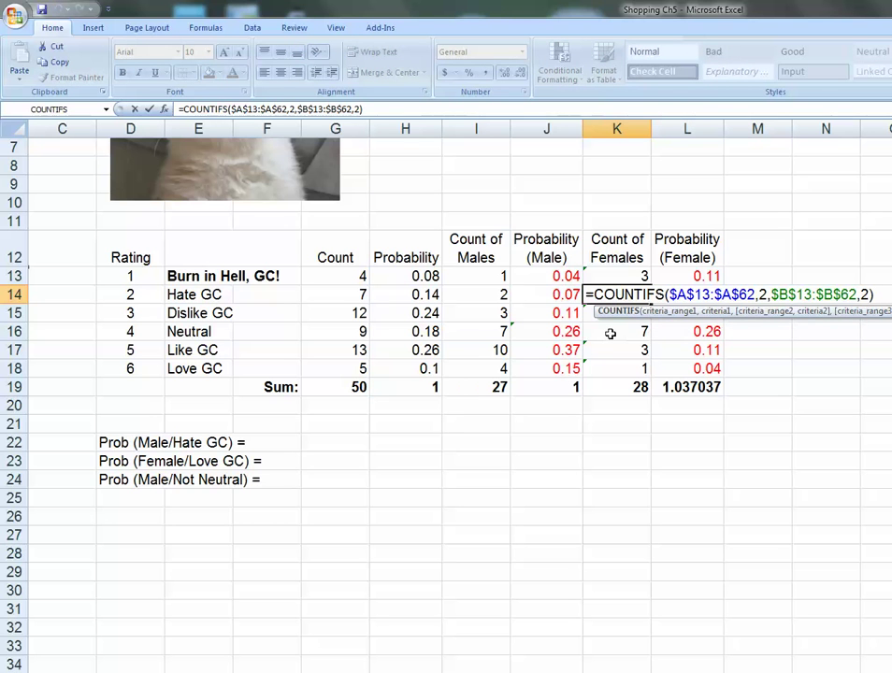
key(Escape)
double_click(608, 318)
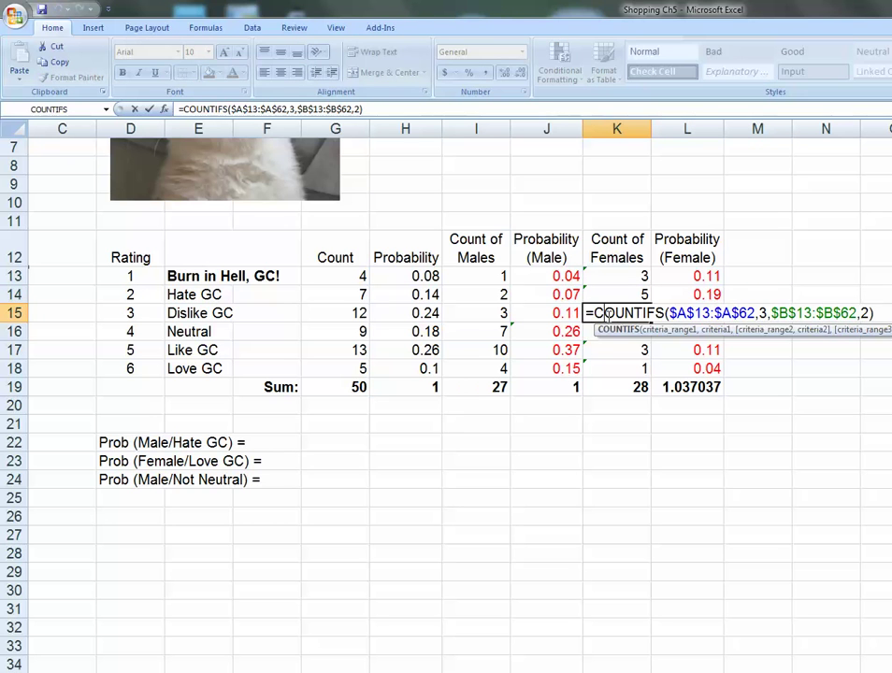
key(Escape)
Change K16's gender criterion to 2 so the Neutral female count shows 2.
click(617, 331)
double_click(614, 333)
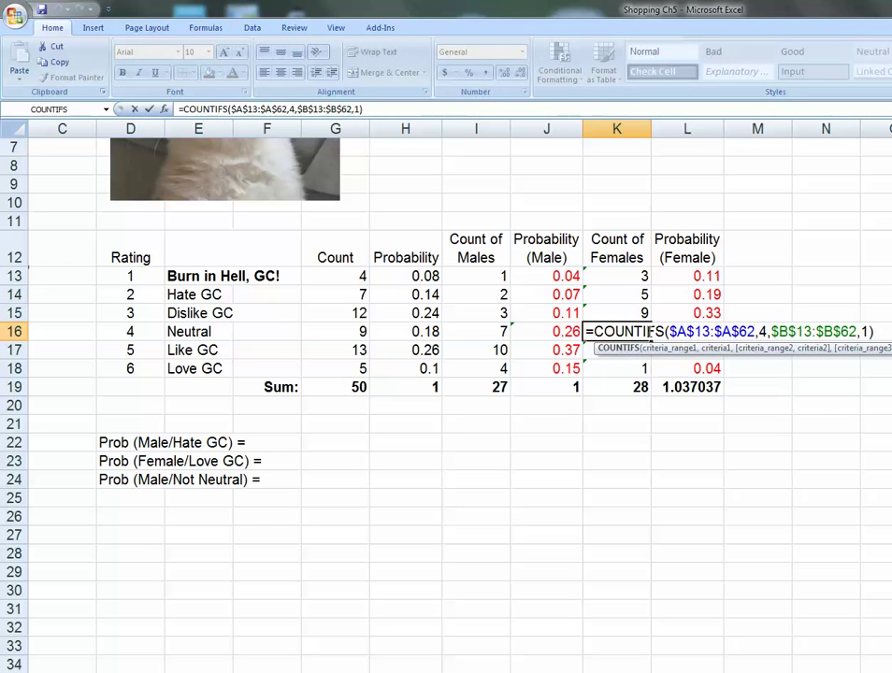
double_click(866, 332)
text(2)
key(Return)
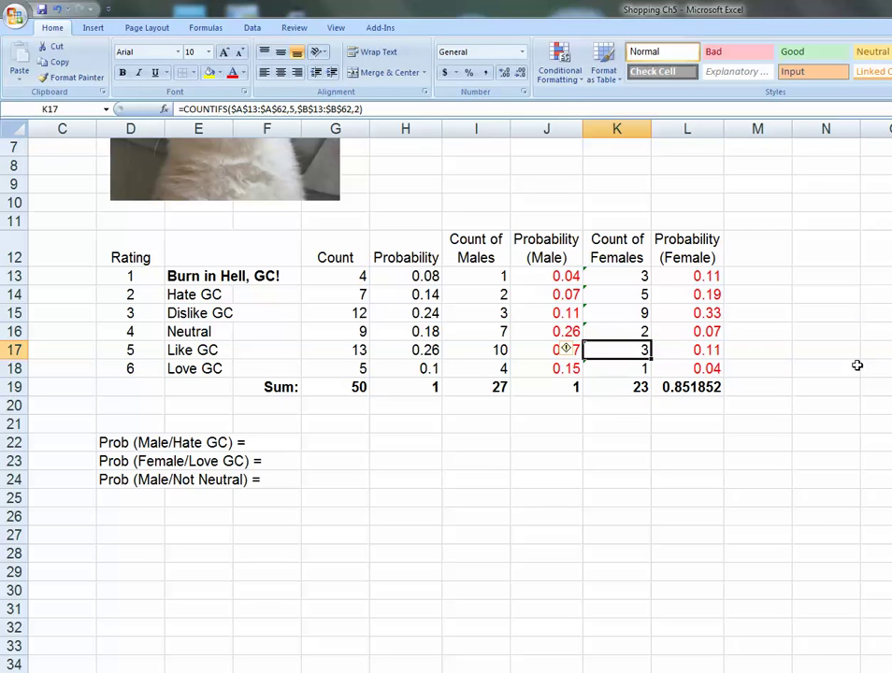
Verify the count formulas in K16, K17 and K18 without changing them.
click(634, 334)
double_click(636, 332)
key(Escape)
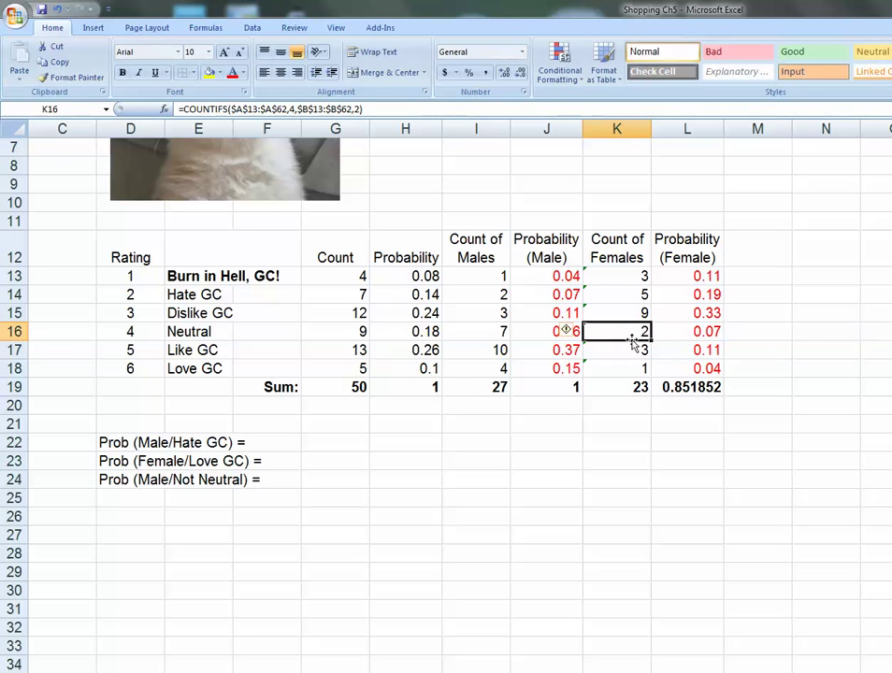
click(633, 345)
double_click(634, 348)
key(Escape)
click(634, 368)
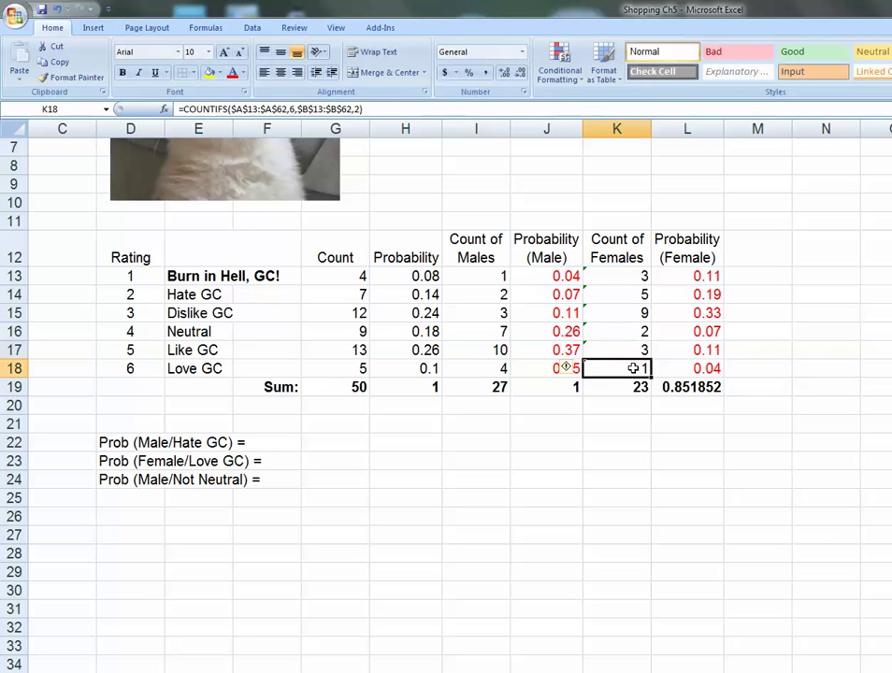
double_click(634, 368)
key(Escape)
Review the totals in I19, K19, G19 and L19.
click(487, 391)
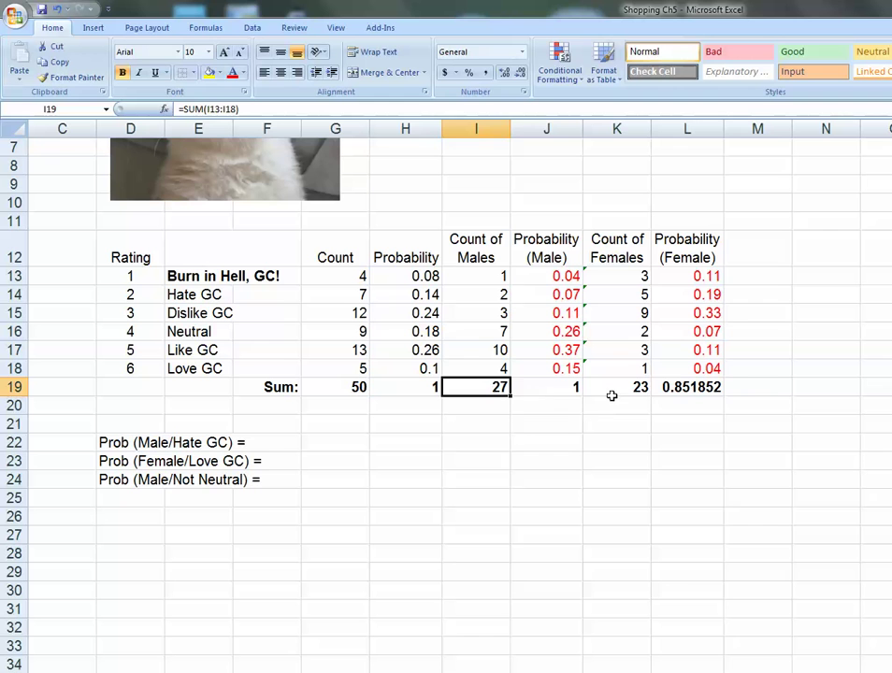
click(632, 389)
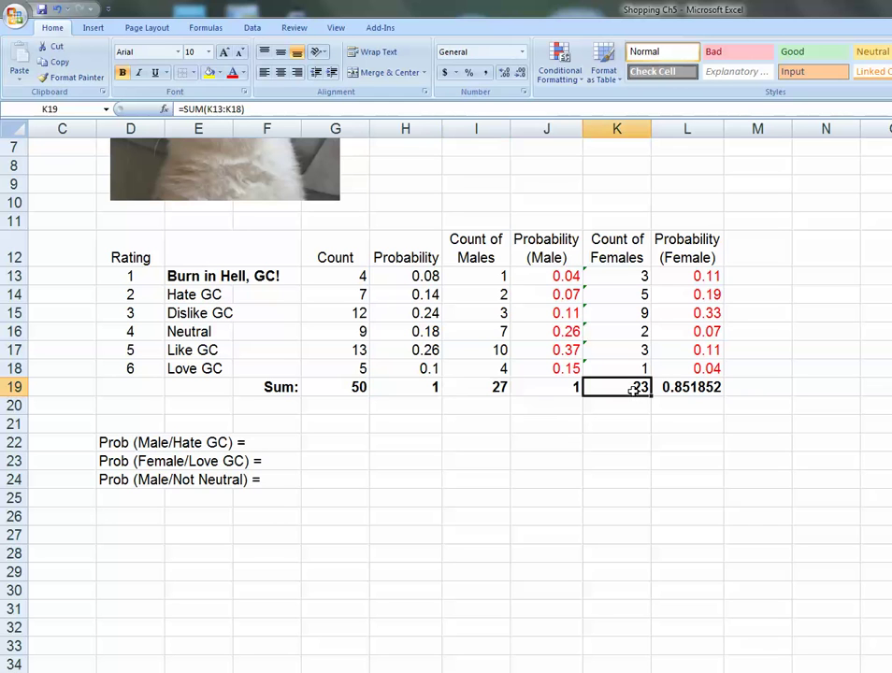
click(351, 389)
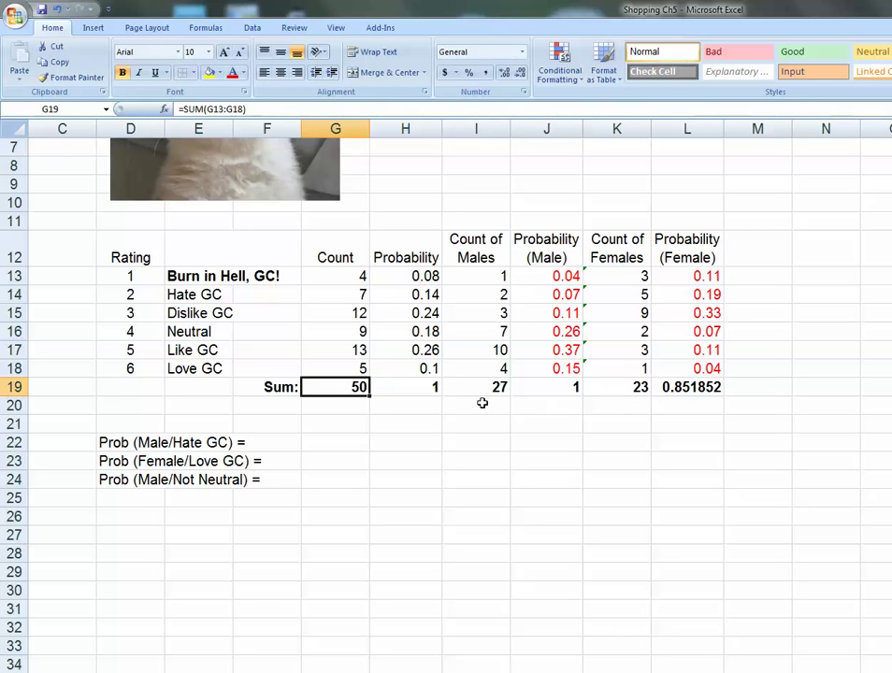
click(683, 395)
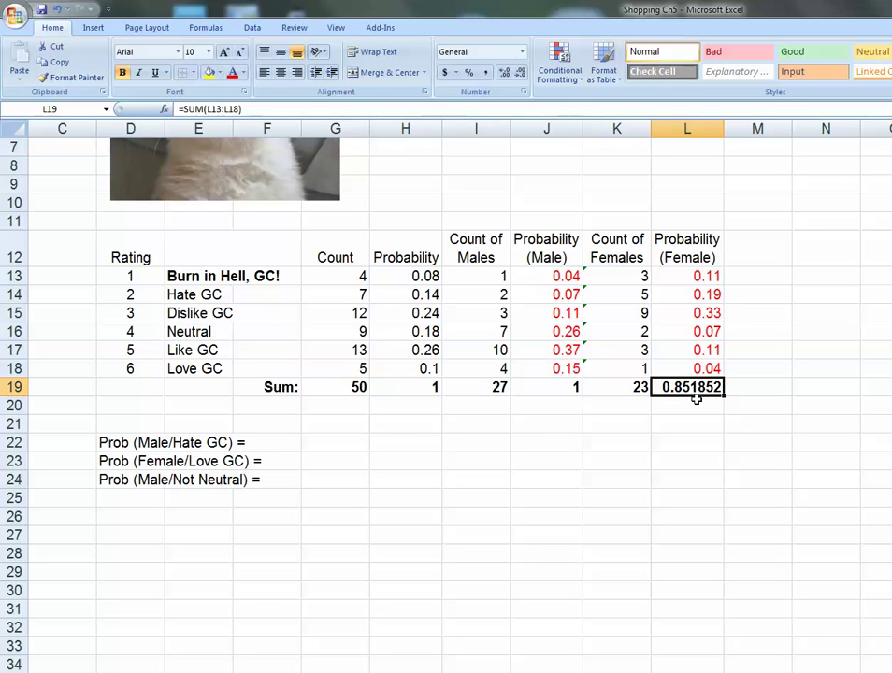
Make L13 divide by the female total in column K and fill it down to L18.
click(701, 278)
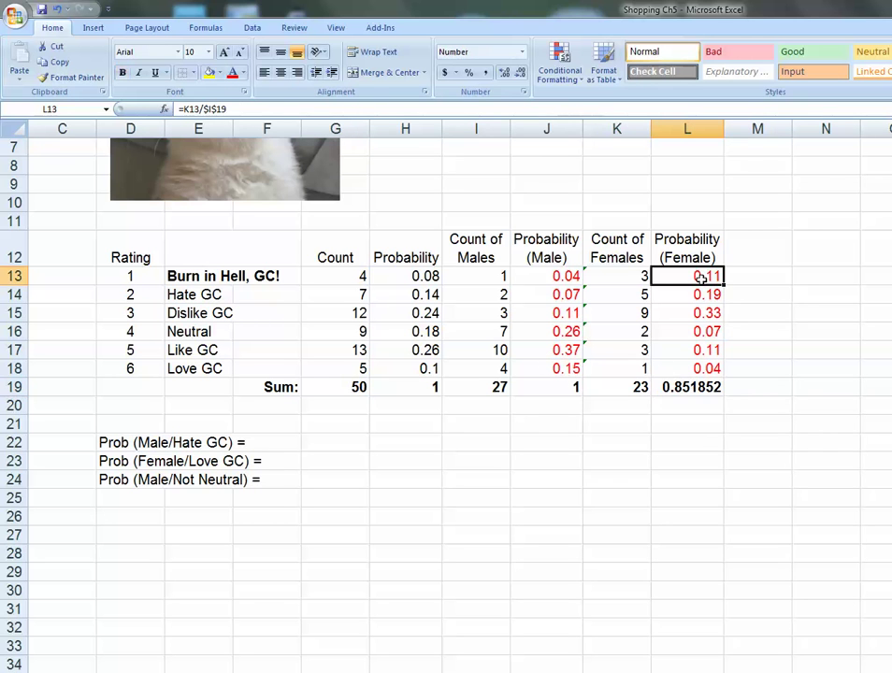
double_click(702, 278)
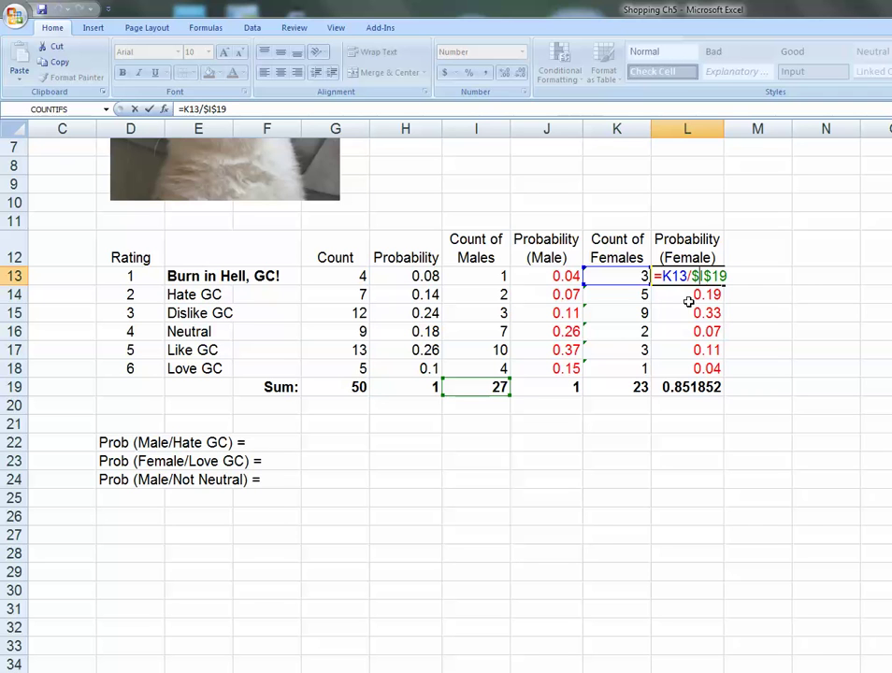
key(BackSpace)
text(k)
key(Return)
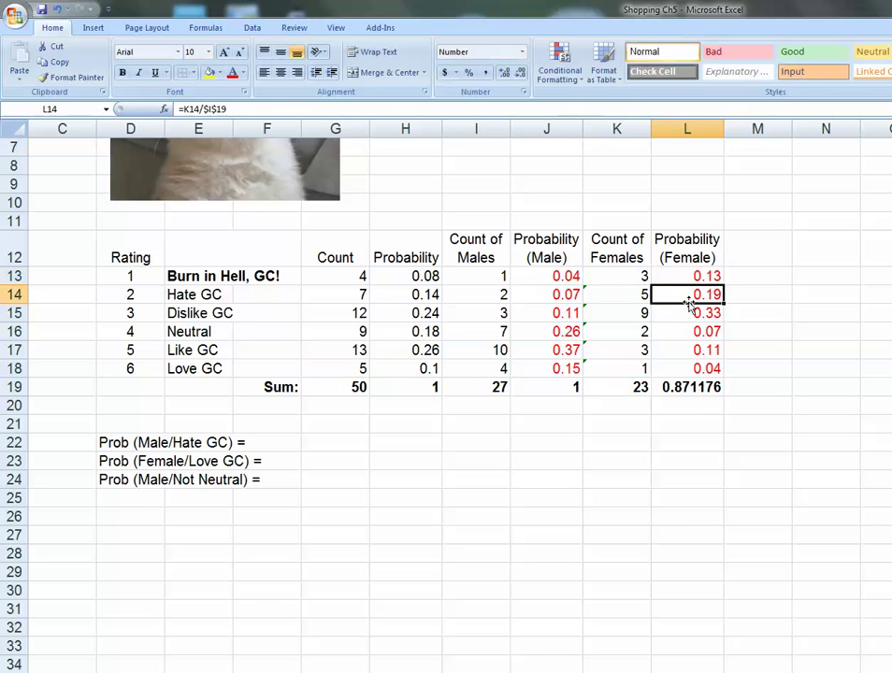
click(685, 276)
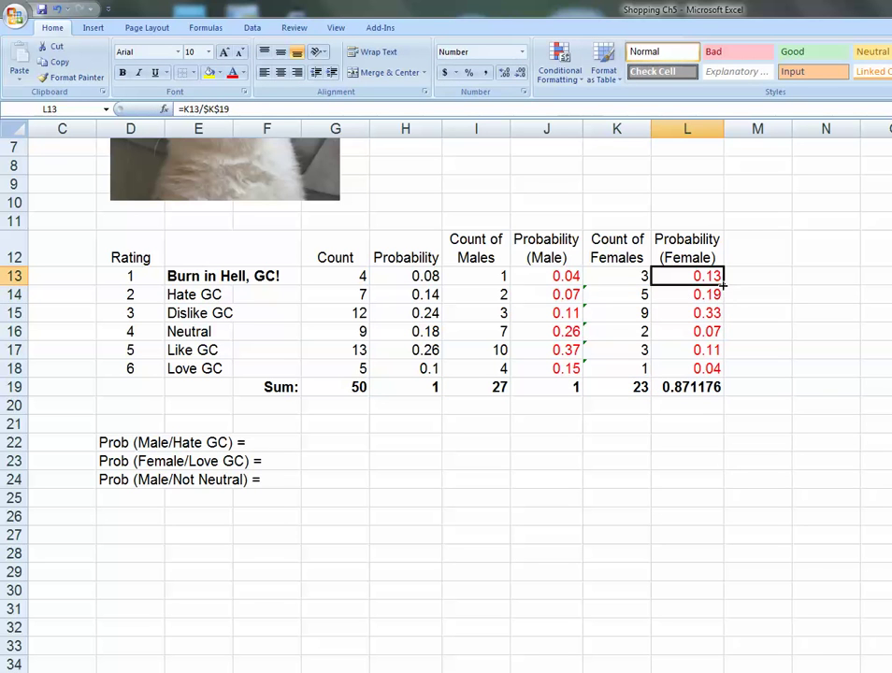
drag(723, 284, 723, 376)
click(709, 448)
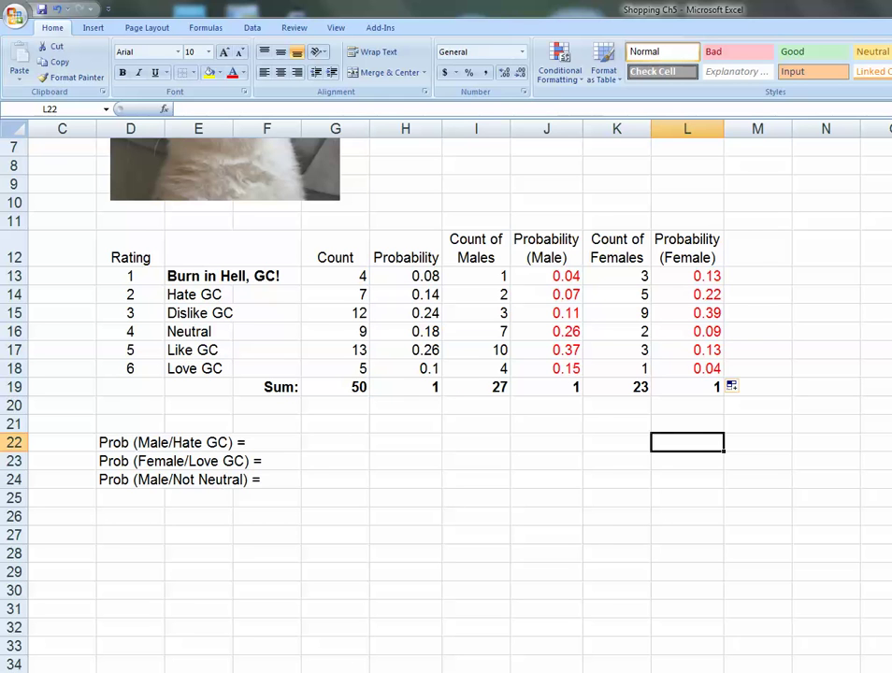
Read the Hate GC row and append 7% to the Prob (Male/Hate GC) question in D22.
scroll(446, 393, left, 2)
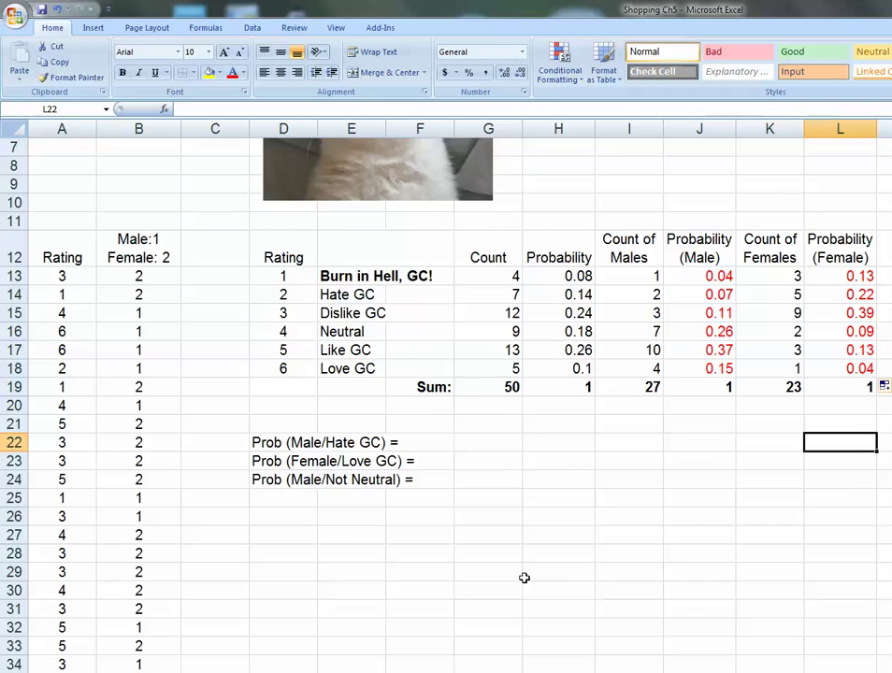
scroll(524, 578, up, 2)
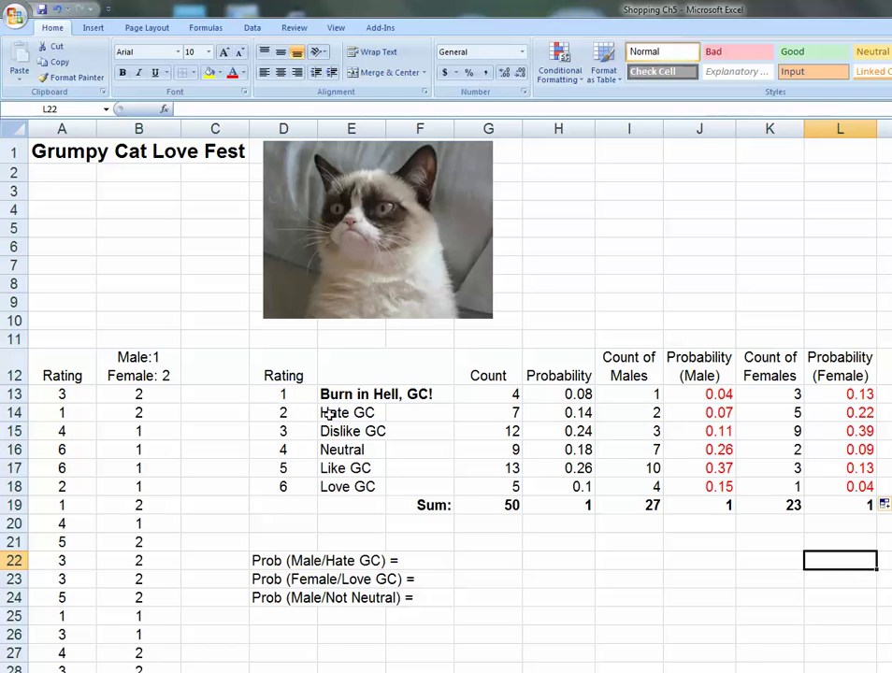
drag(280, 412, 831, 418)
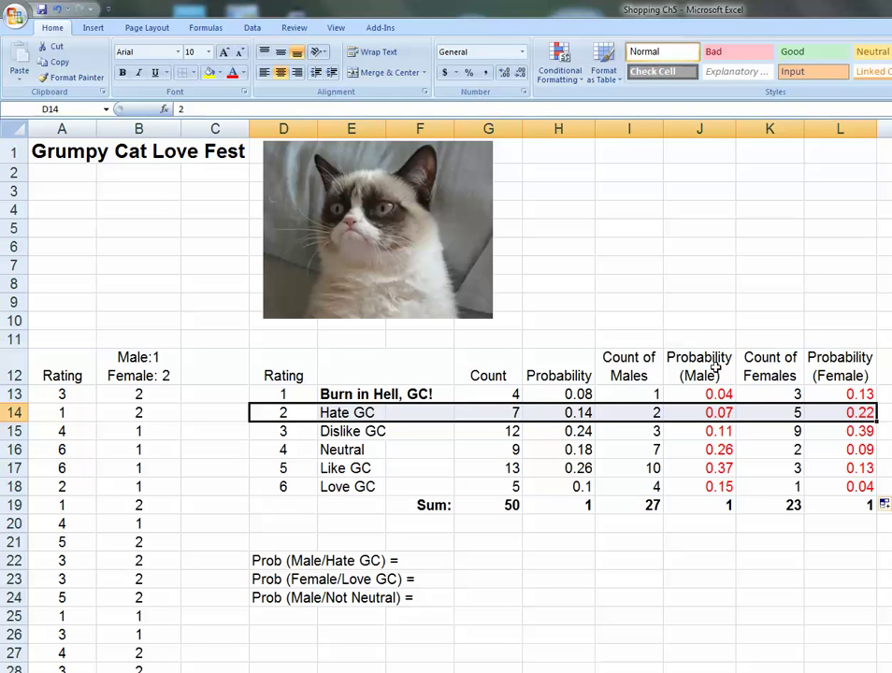
click(272, 562)
key(F2)
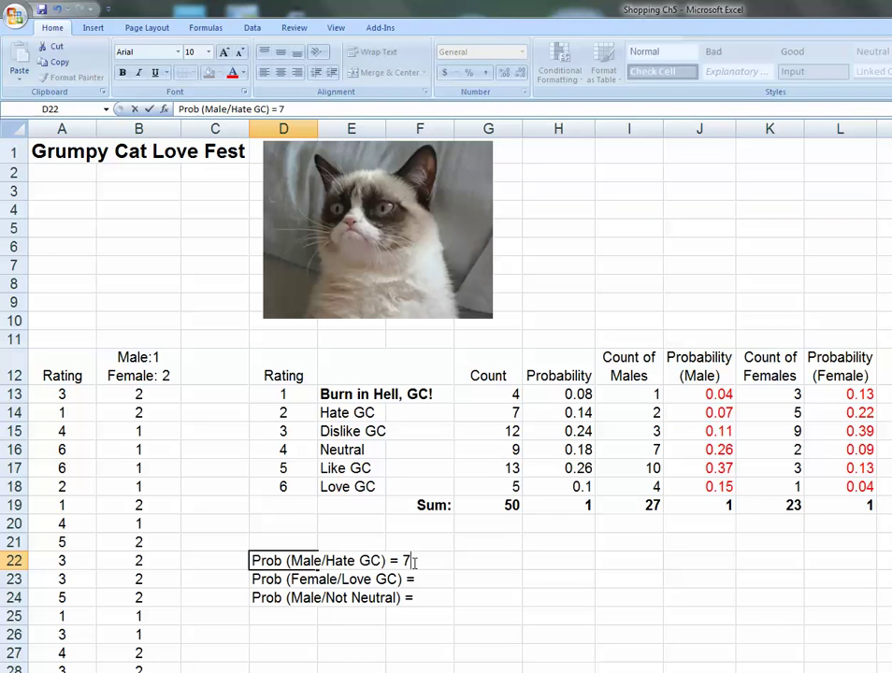
text(7%)
key(Return)
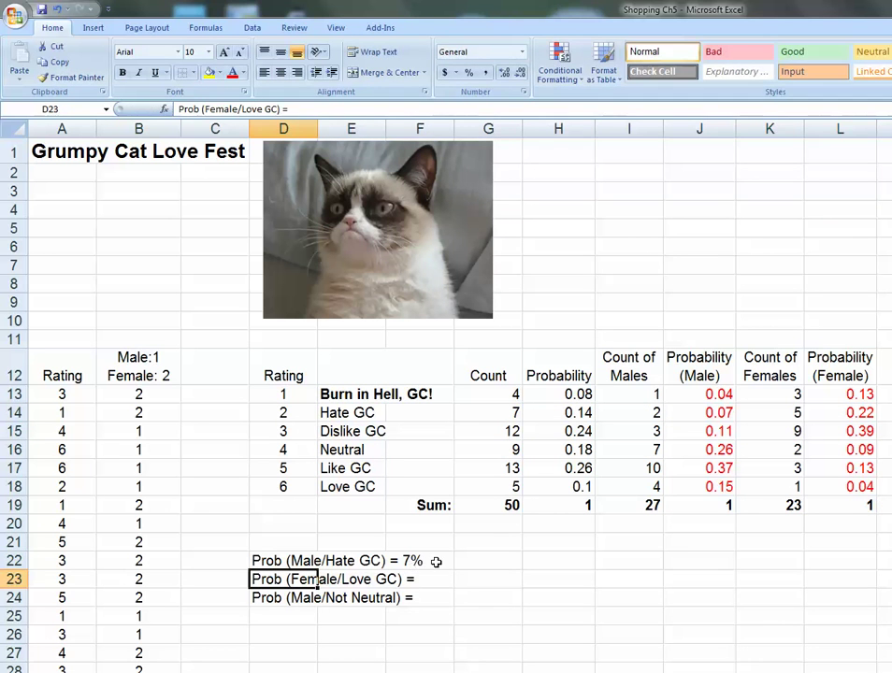
click(504, 393)
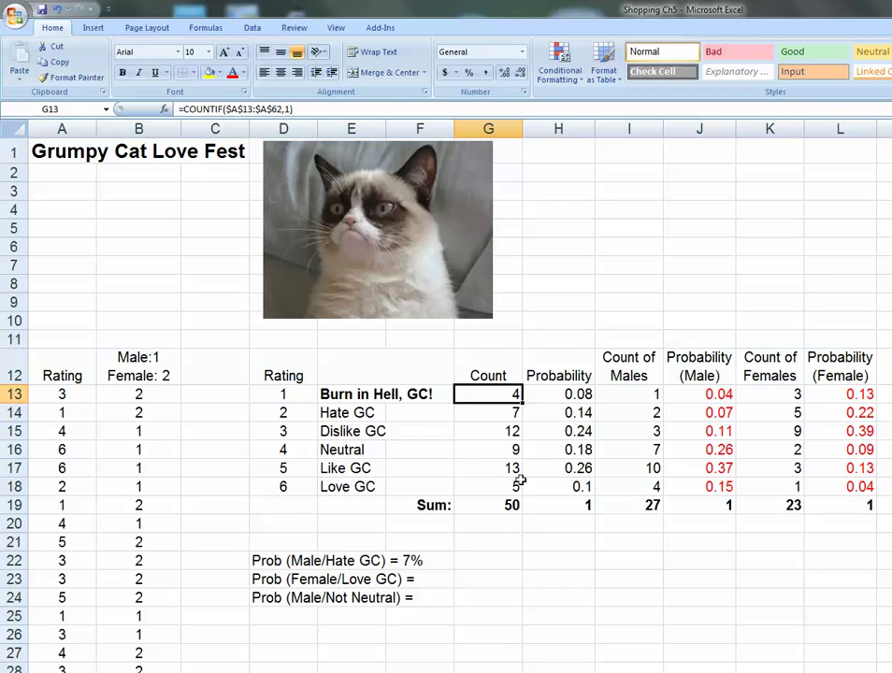
click(501, 414)
click(501, 433)
click(503, 466)
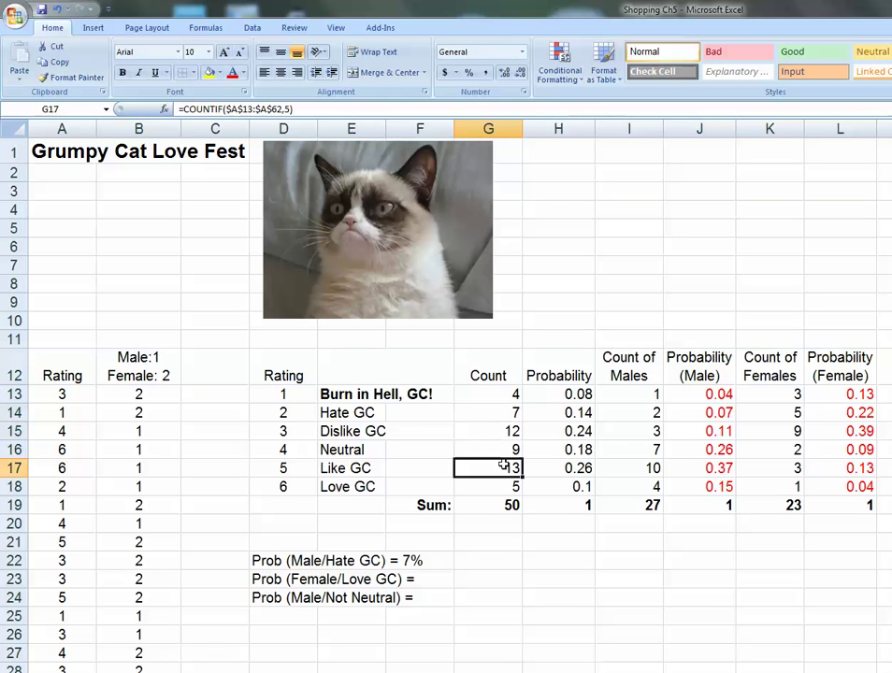
click(502, 450)
click(502, 431)
click(502, 393)
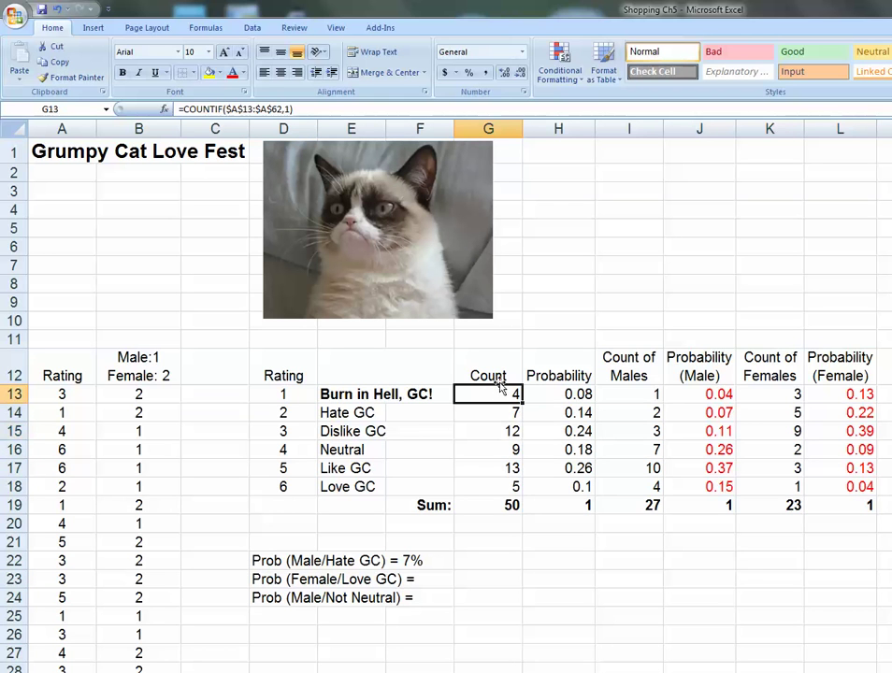
click(636, 394)
click(781, 394)
click(505, 415)
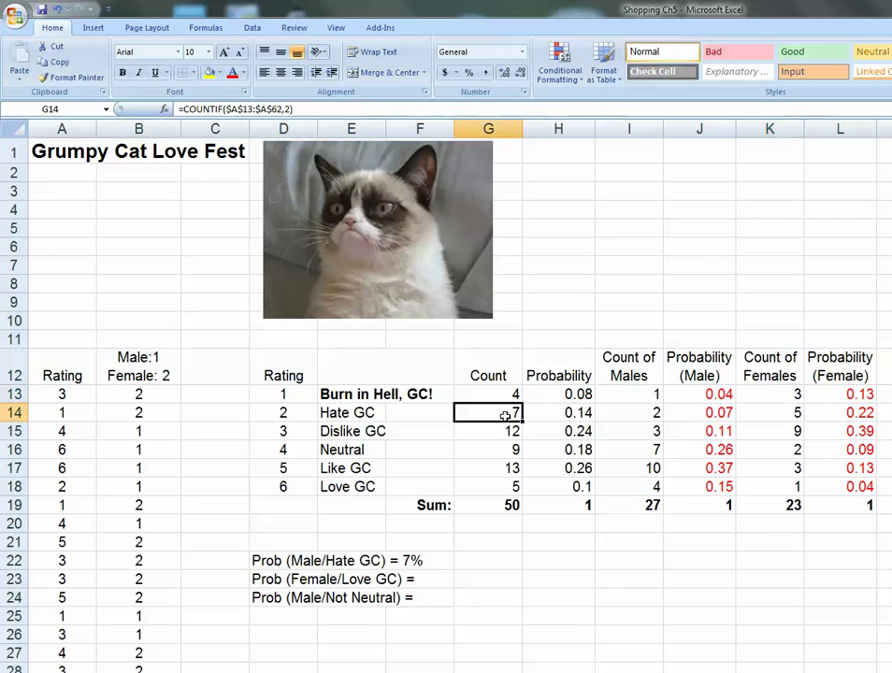
click(629, 414)
click(776, 415)
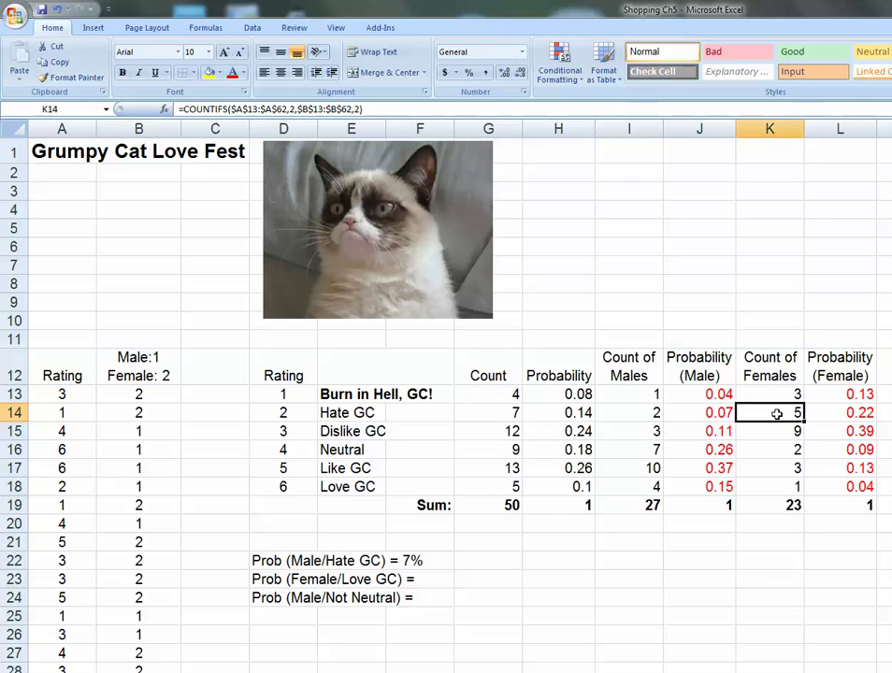
click(627, 415)
click(491, 412)
click(762, 431)
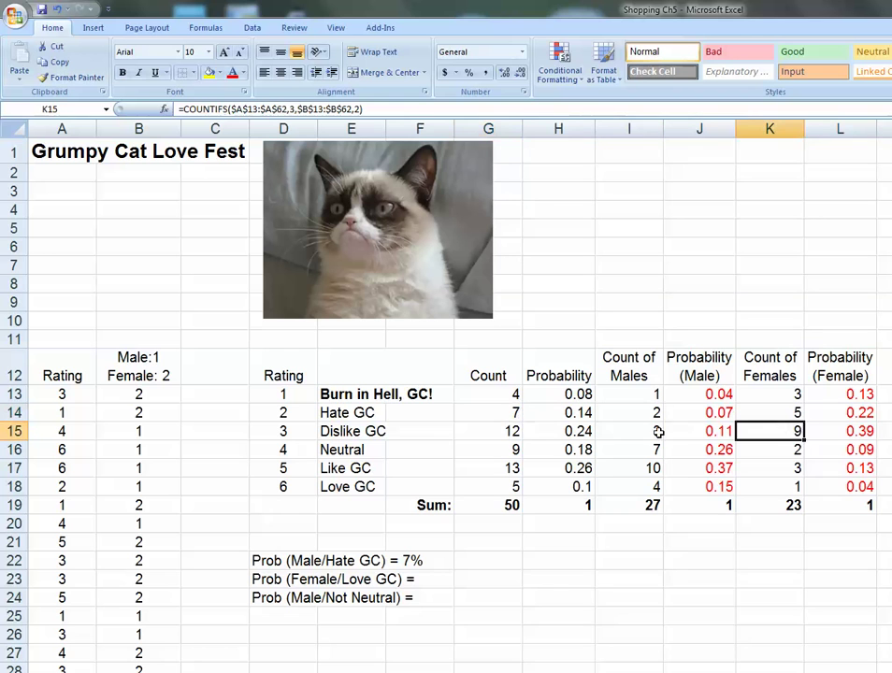
click(618, 431)
click(493, 431)
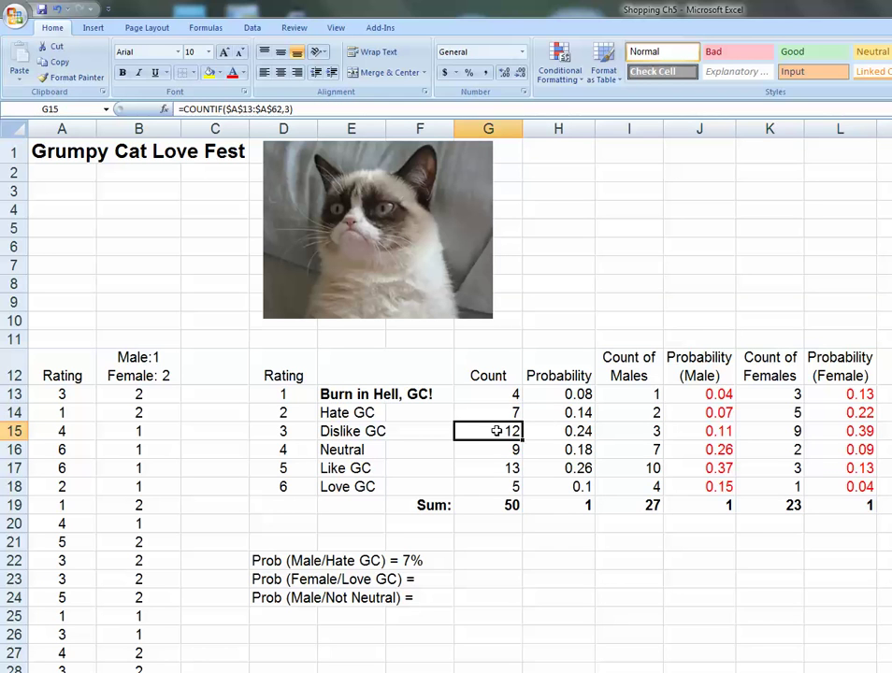
click(733, 468)
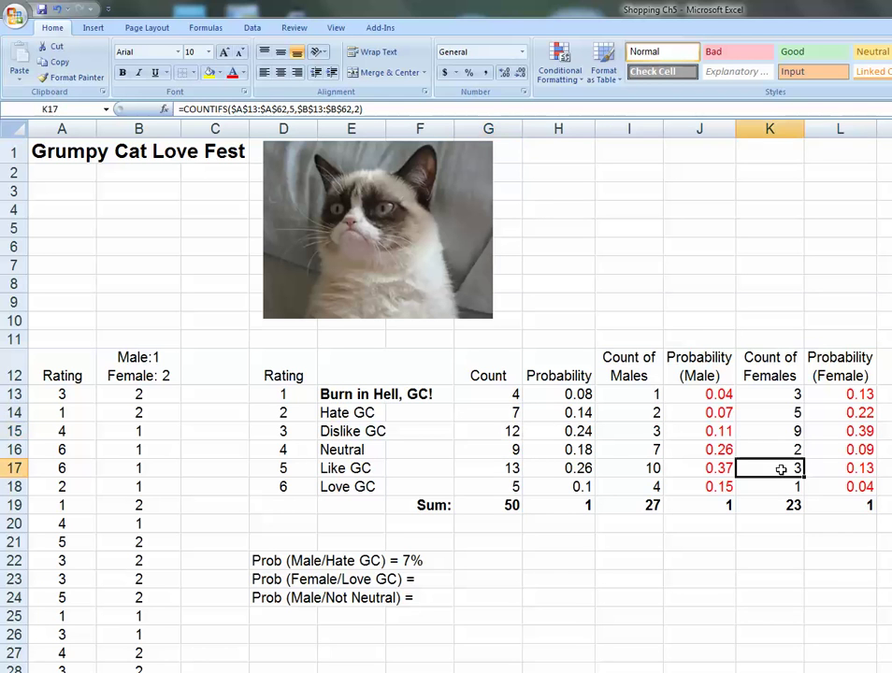
click(655, 469)
click(496, 471)
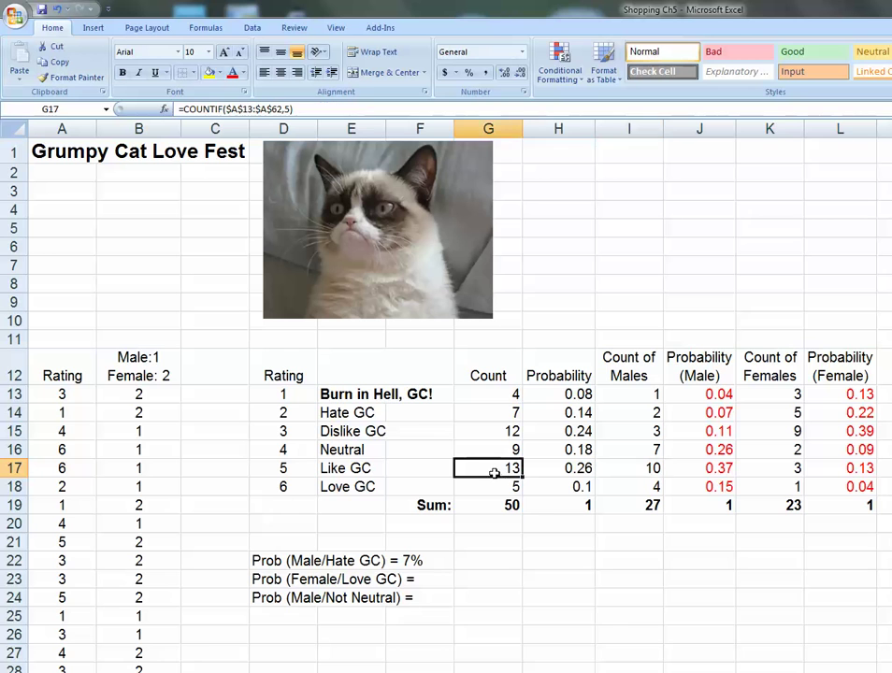
click(505, 486)
click(631, 485)
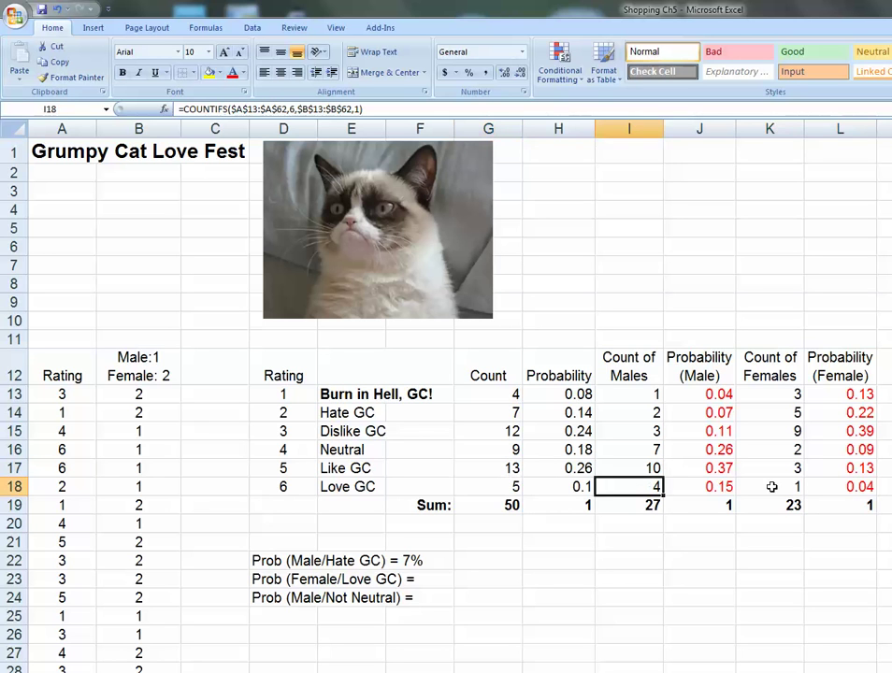
click(781, 486)
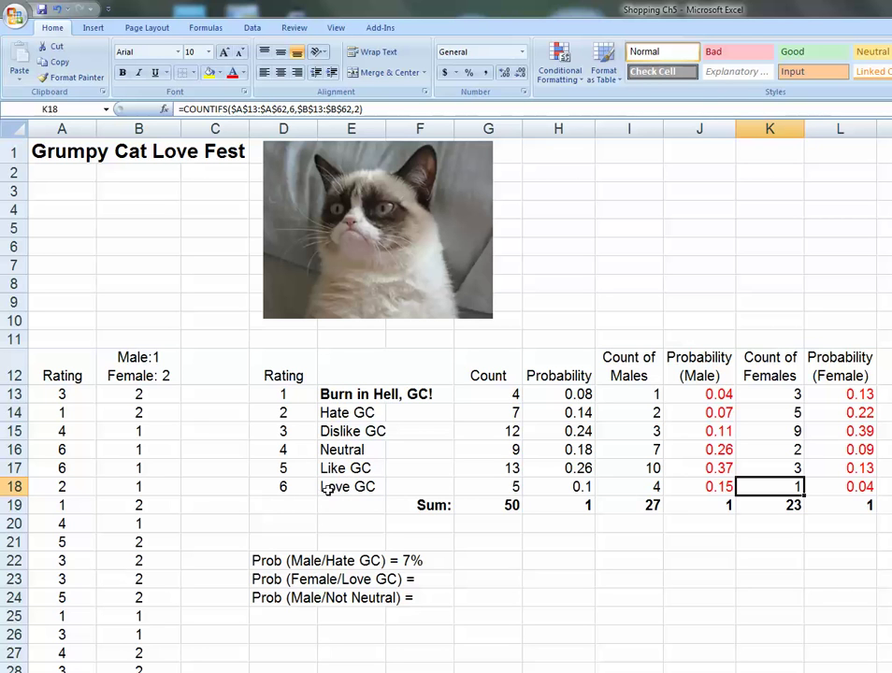
Read the Love GC row and append 4% to the Prob (Female/Love GC) question in D23.
drag(294, 486, 862, 488)
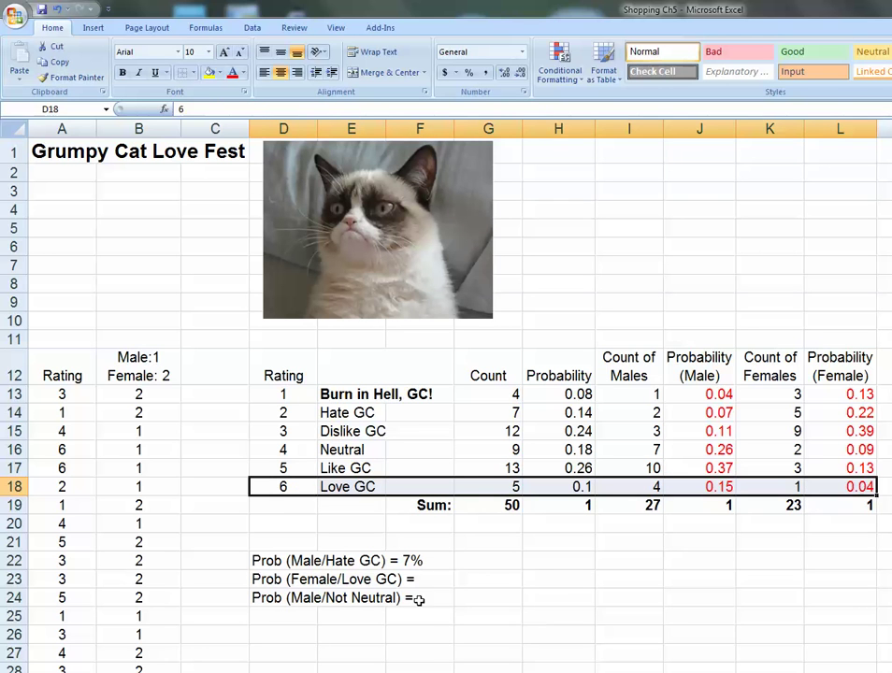
double_click(439, 578)
click(285, 579)
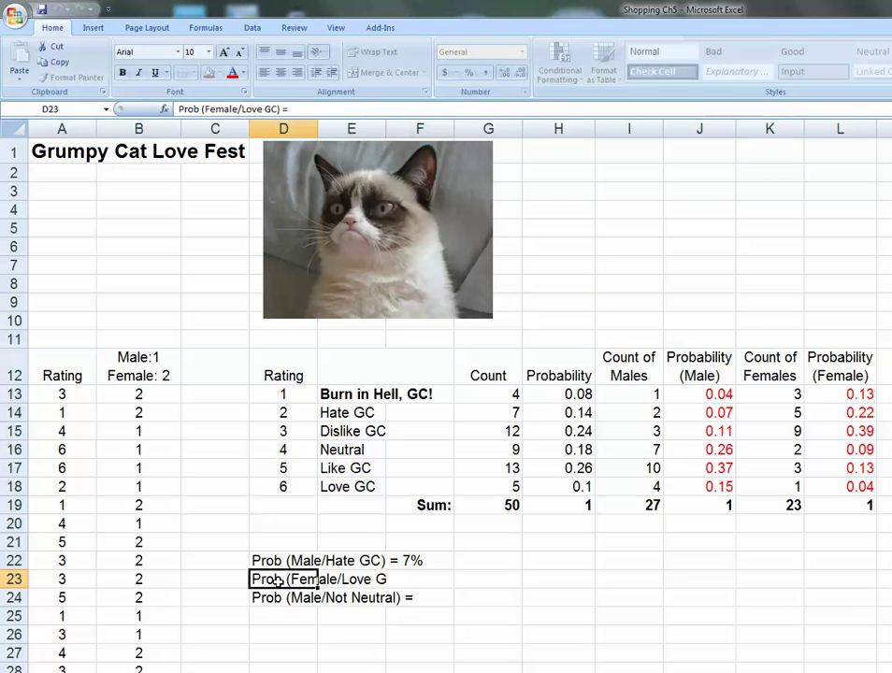
key(F2)
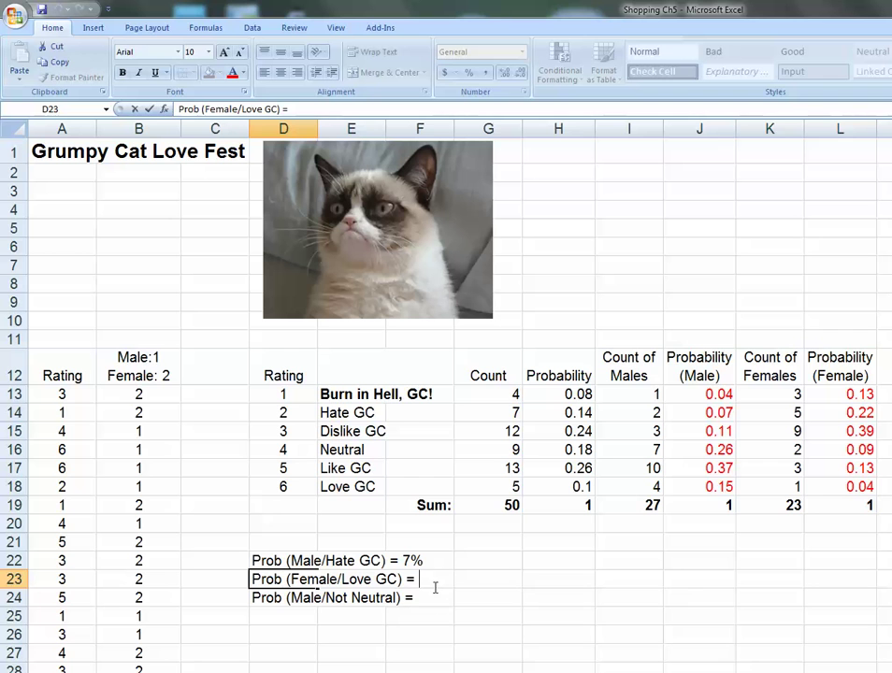
text(4%)
key(Return)
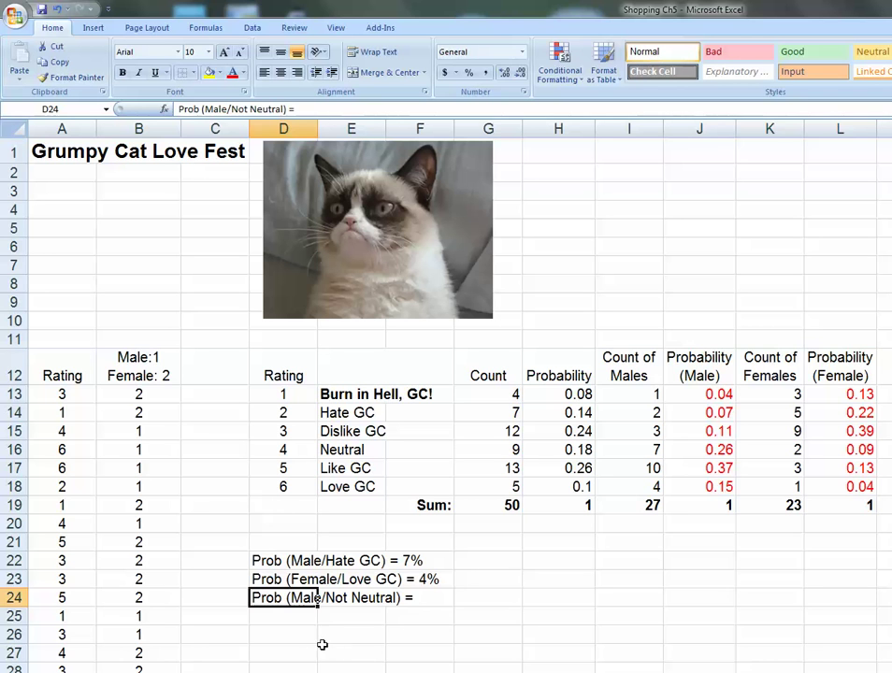
Highlight the Count of Males and Probability (Male) columns against the Neutral rating row.
click(288, 631)
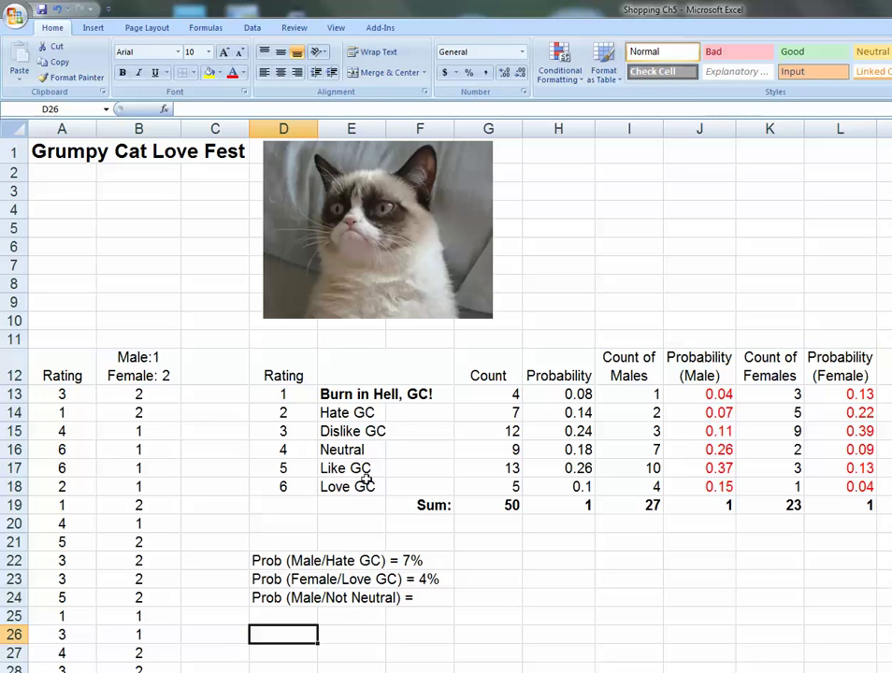
click(341, 451)
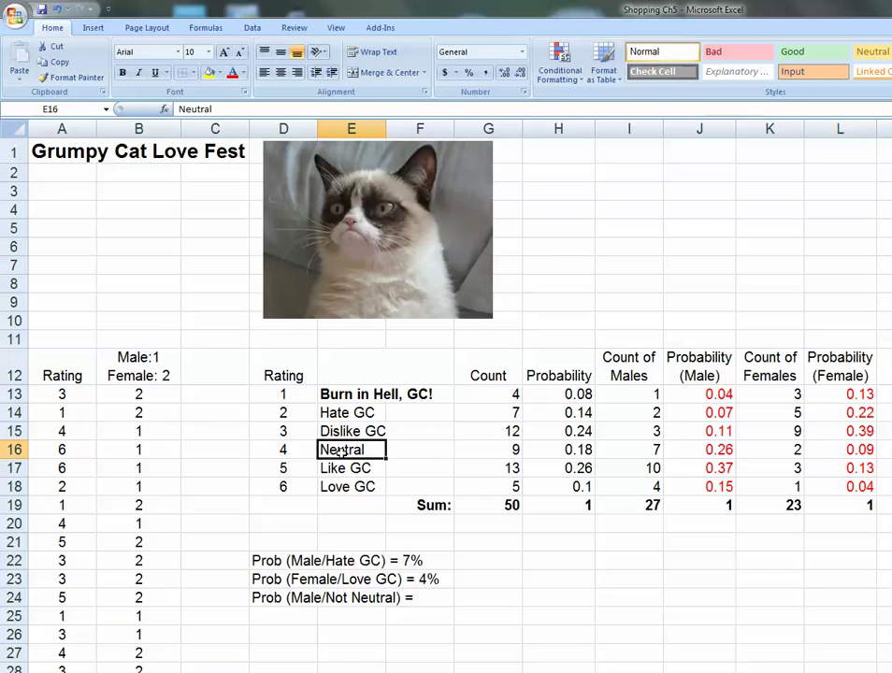
drag(633, 362, 642, 513)
drag(728, 376, 713, 484)
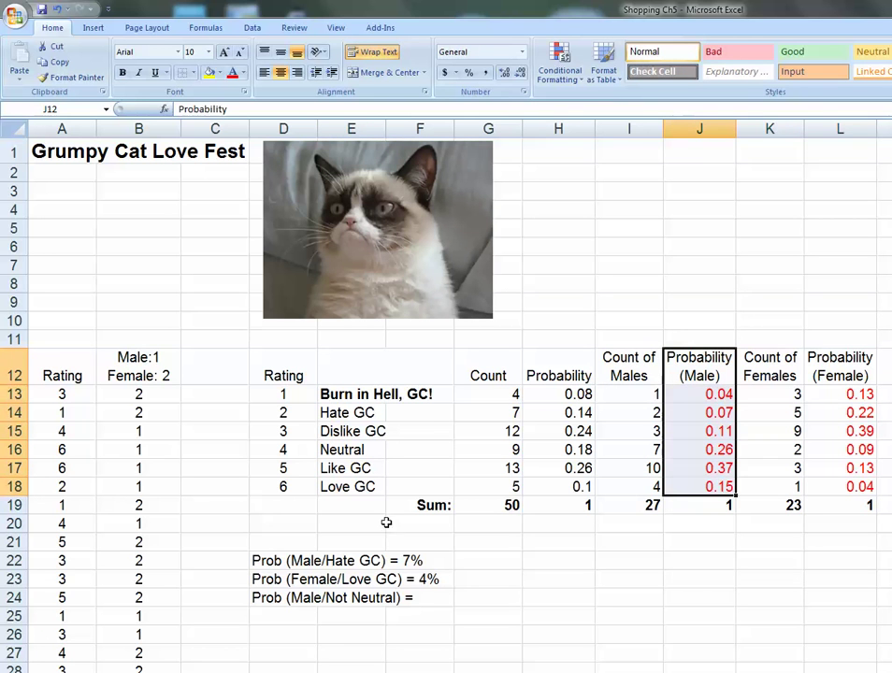
click(355, 452)
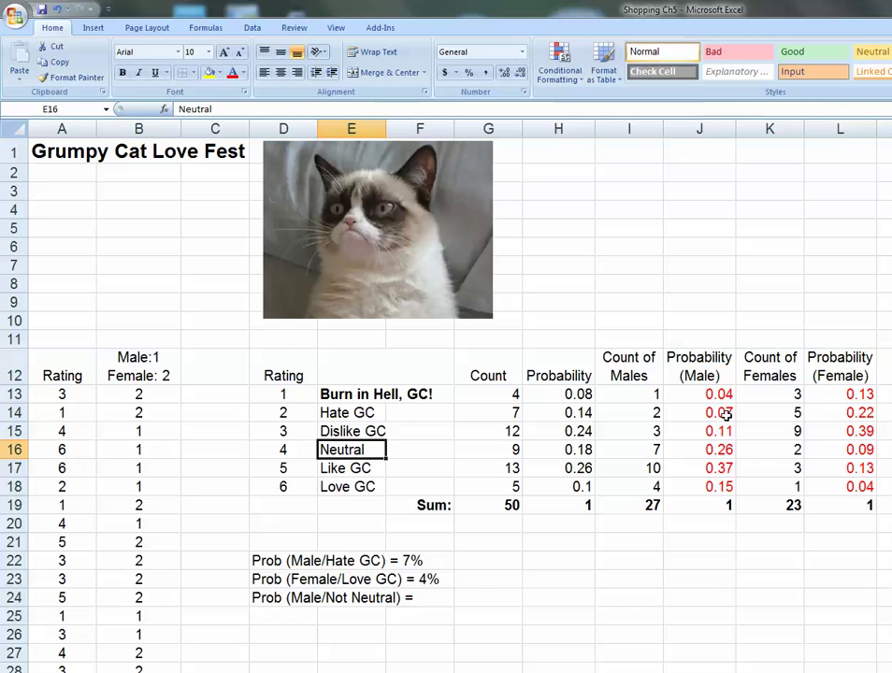
Append 74% to the Prob (Male/Not Neutral) question in D24.
click(425, 599)
click(280, 598)
double_click(300, 598)
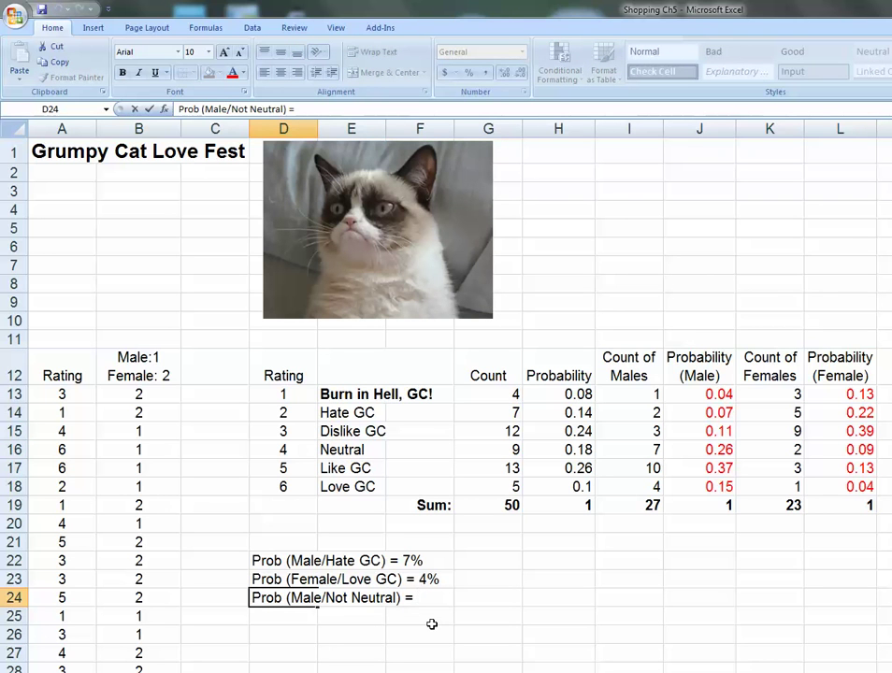
text(74%)
key(Return)
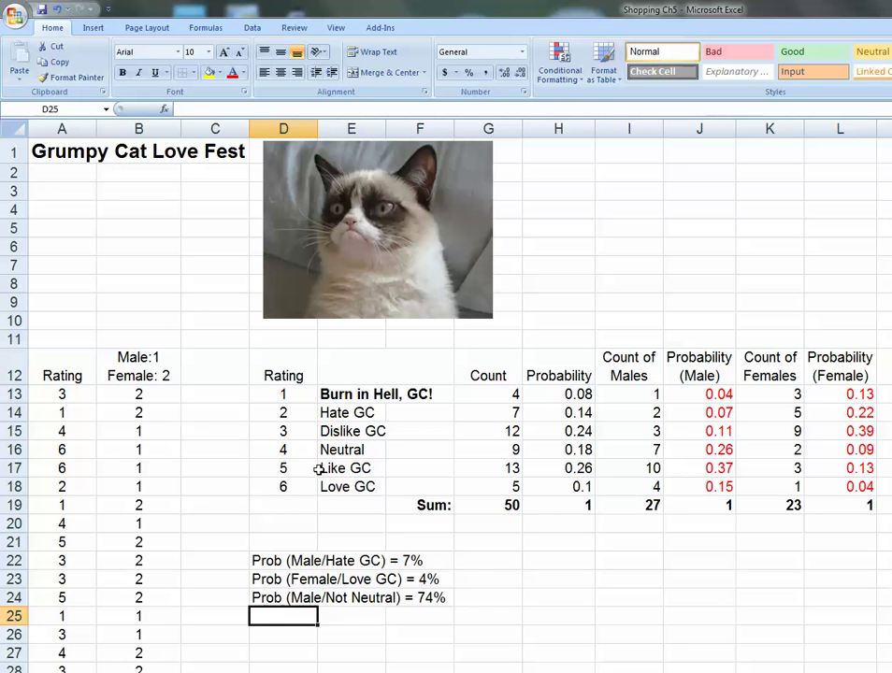
click(708, 449)
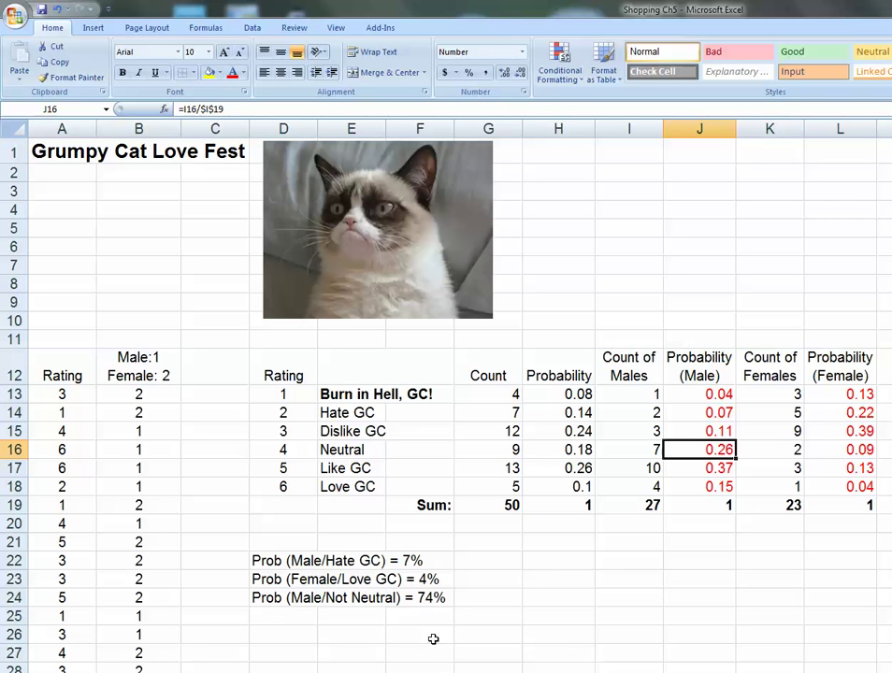
click(591, 586)
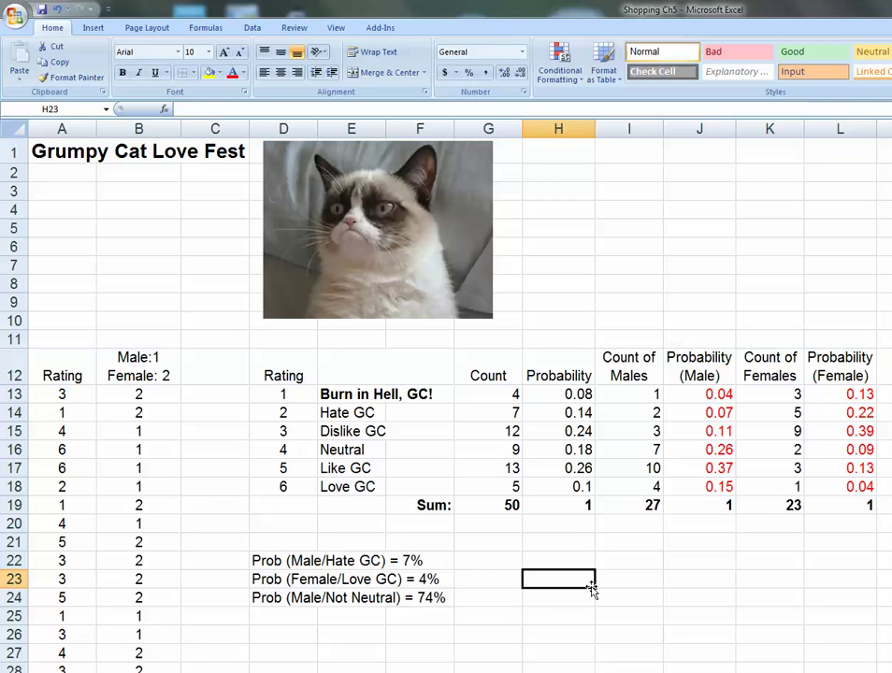